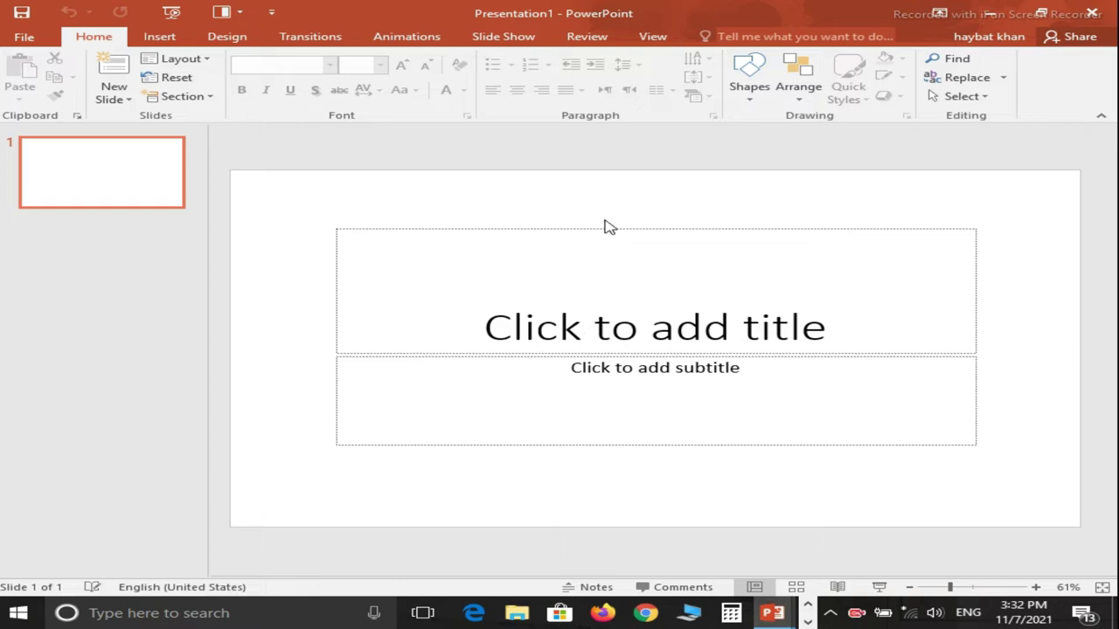
Step: Delete the title and subtitle placeholders from slide 1
{"action": "left_click", "coordinate": [558, 229]}
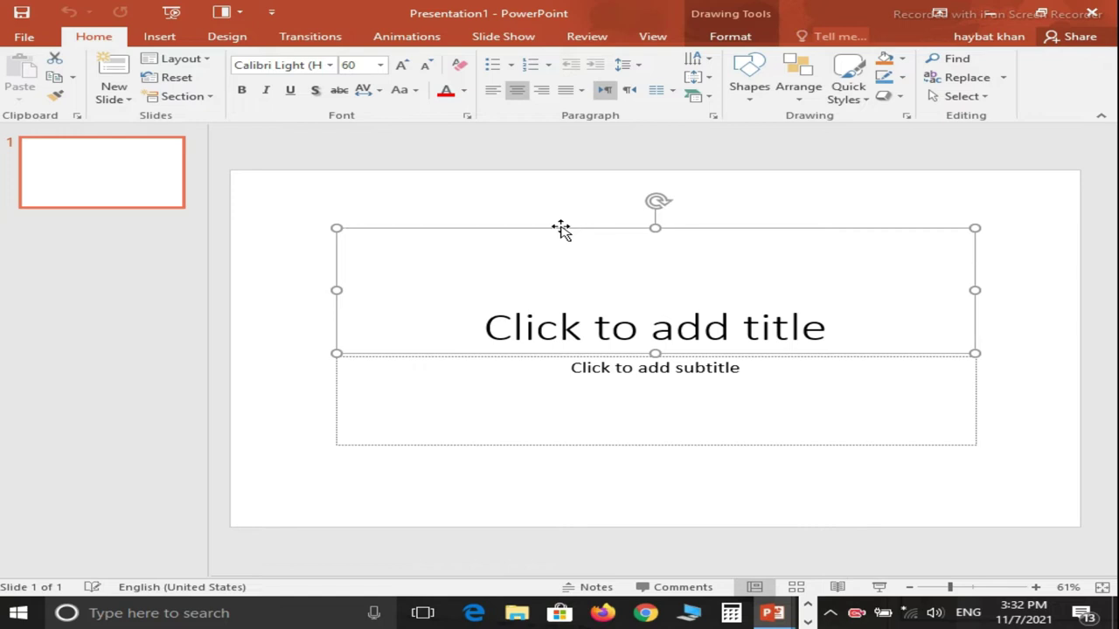
{"action": "key", "text": "Delete"}
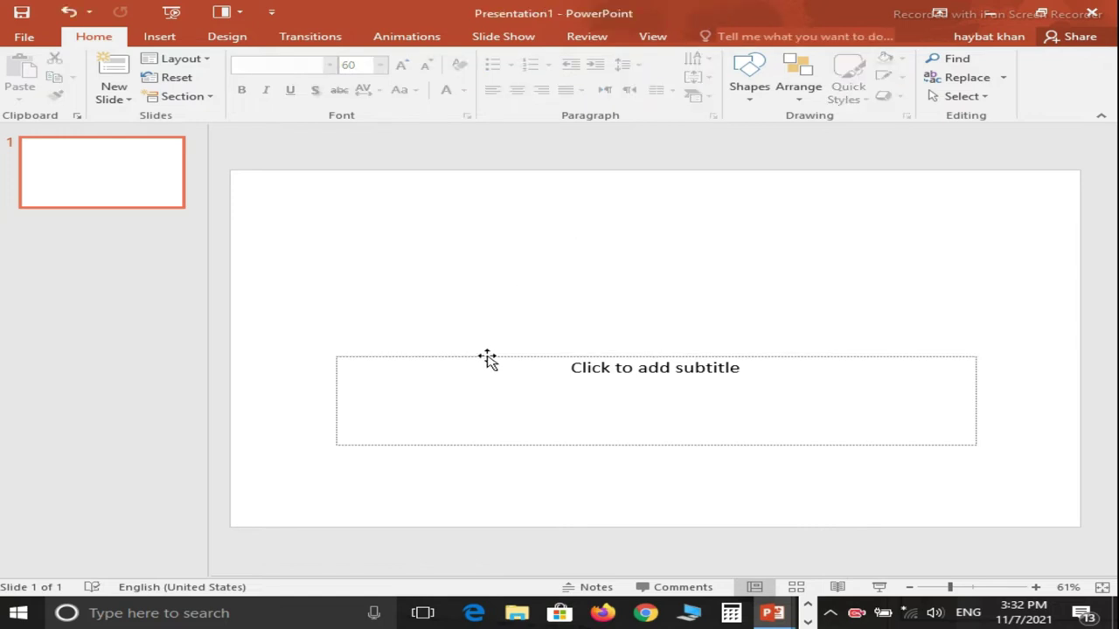
{"action": "left_click", "coordinate": [488, 358]}
{"action": "key", "text": "Delete"}
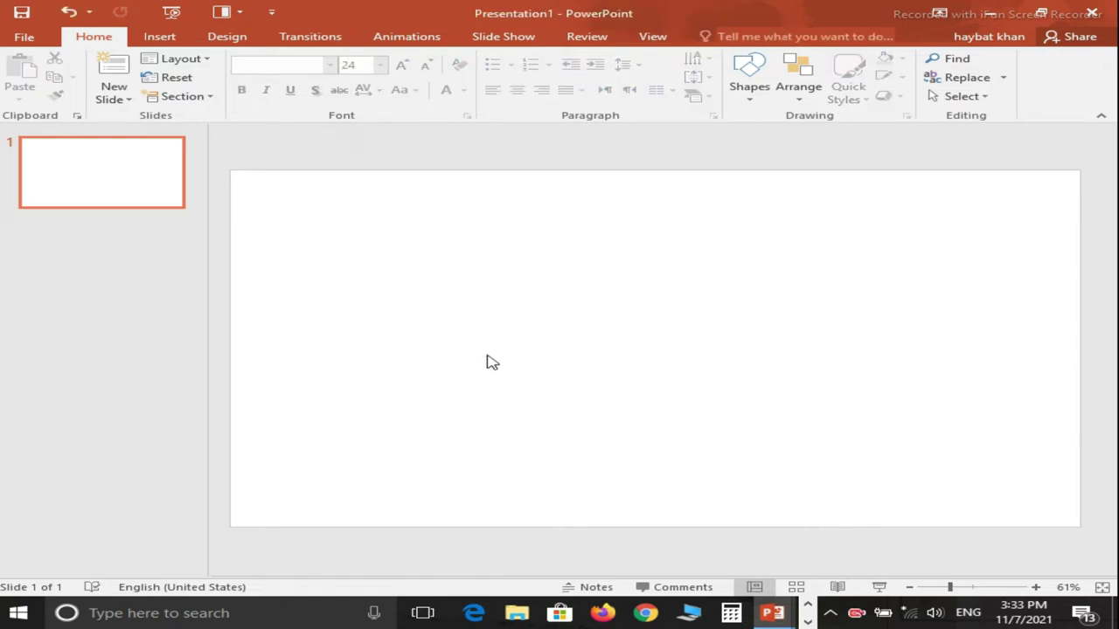
{"action": "left_click", "coordinate": [159, 39]}
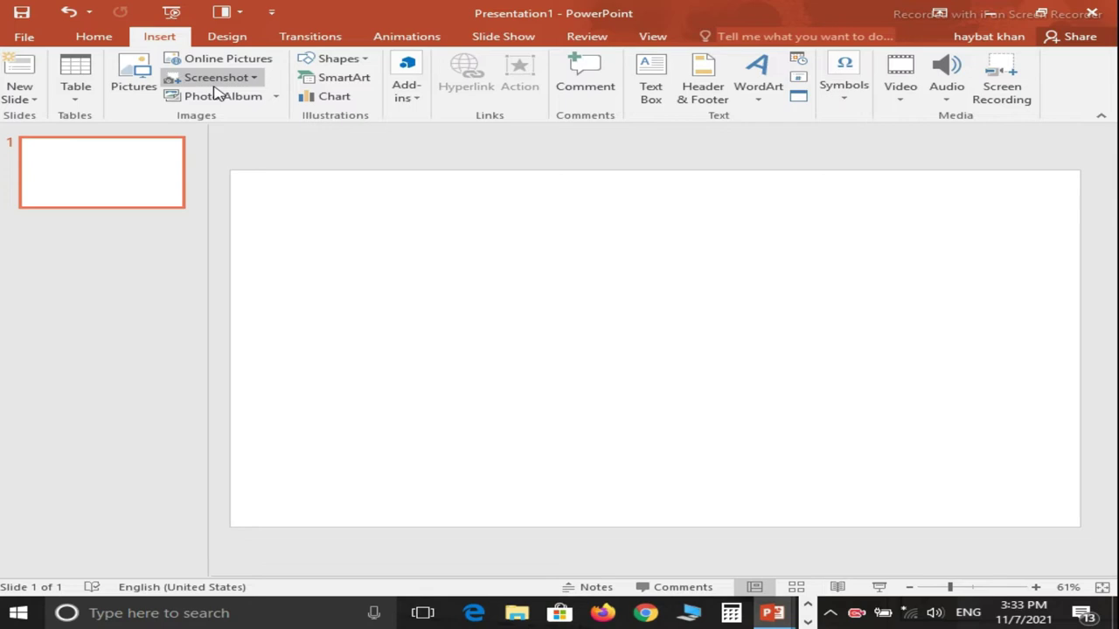
Step: Draw a 0.52" by 10.95" rounded rectangle across the top with fully rounded ends
{"action": "left_click", "coordinate": [332, 61]}
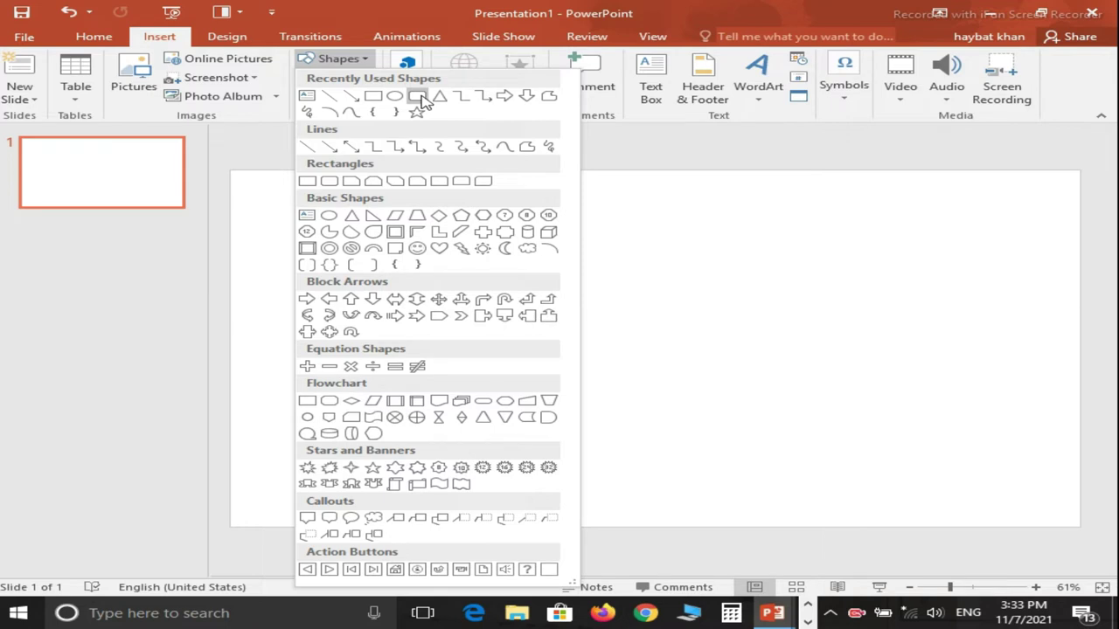
{"action": "left_click", "coordinate": [418, 96]}
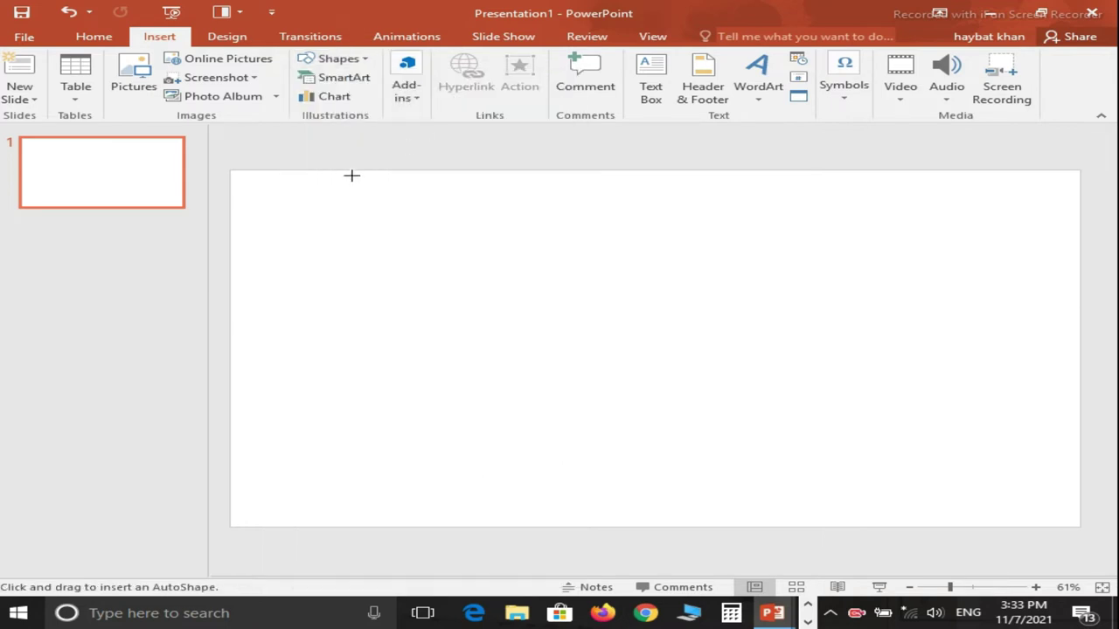
{"action": "left_click_drag", "start_coordinate": [318, 212], "coordinate": [987, 227]}
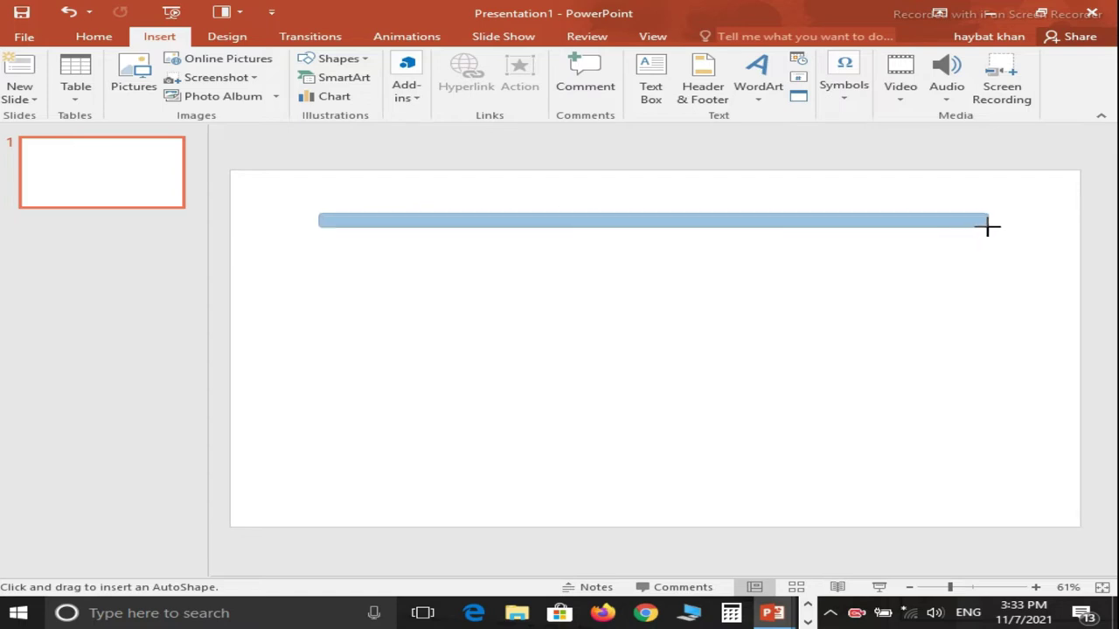
{"action": "left_click_drag", "start_coordinate": [988, 226], "coordinate": [1017, 237]}
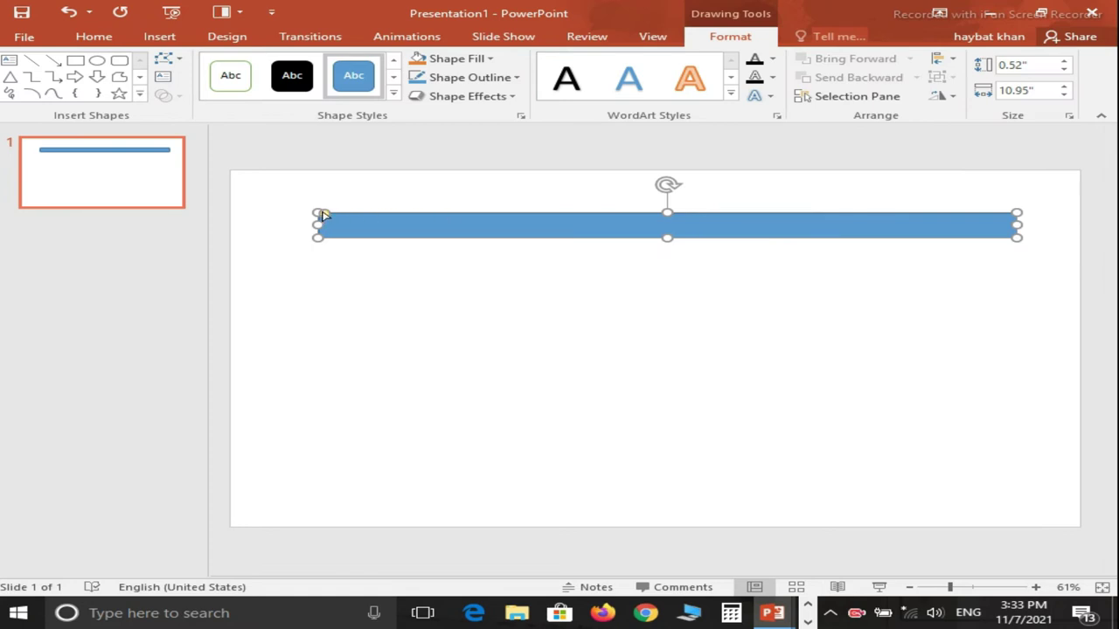
{"action": "left_click_drag", "start_coordinate": [323, 217], "coordinate": [361, 215]}
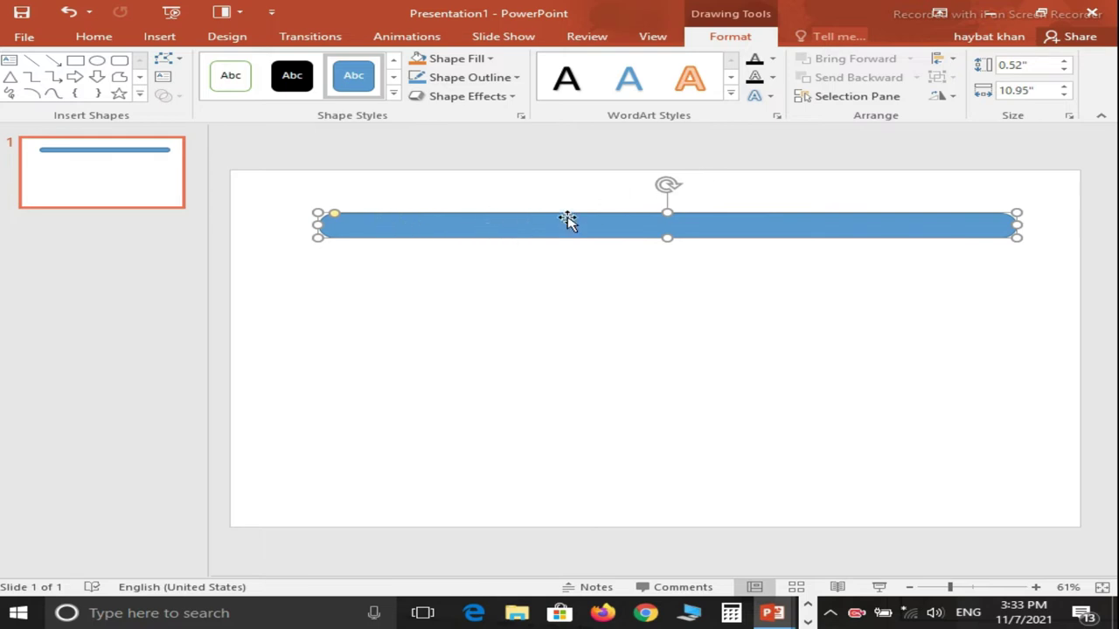
Step: Give the bar a solid light grey fill and no line in Format Shape
{"action": "right_click", "coordinate": [592, 226]}
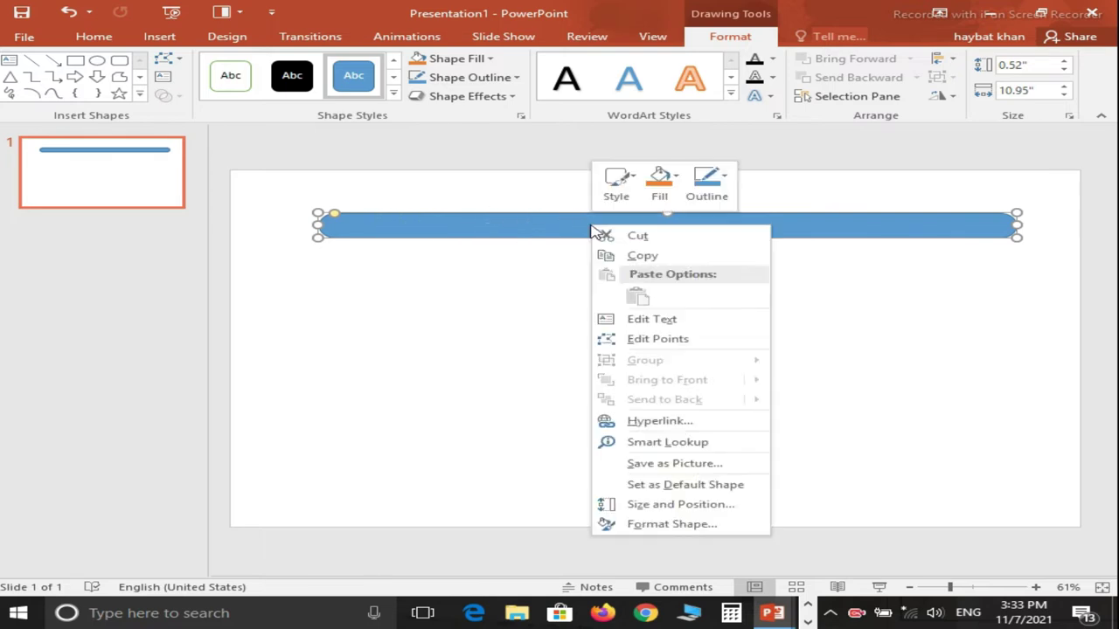
{"action": "left_click", "coordinate": [656, 524]}
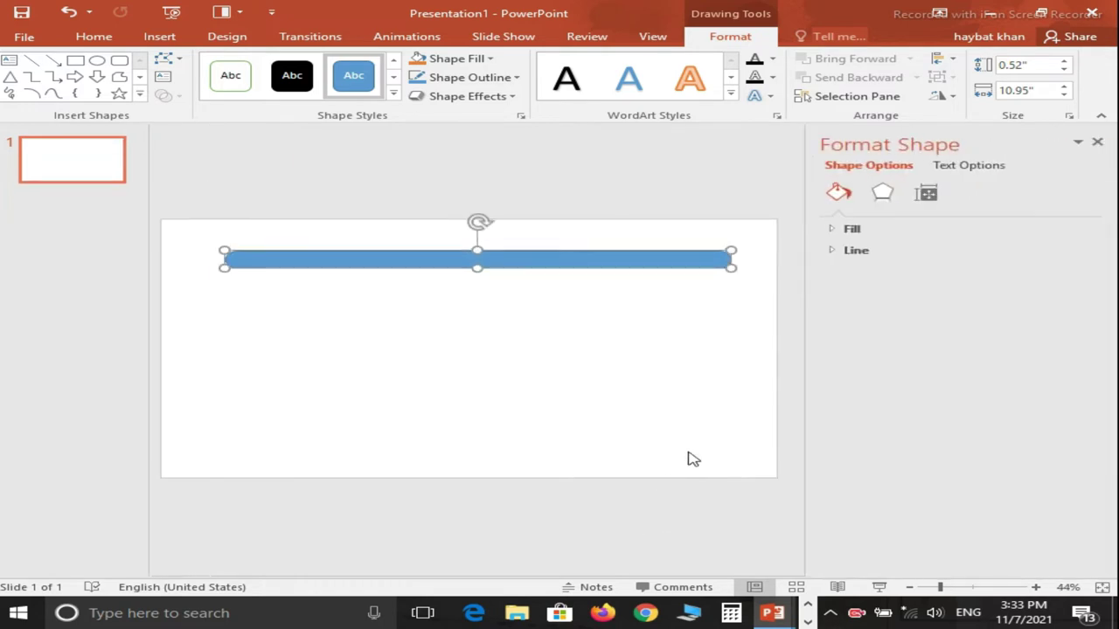
{"action": "left_click", "coordinate": [874, 230]}
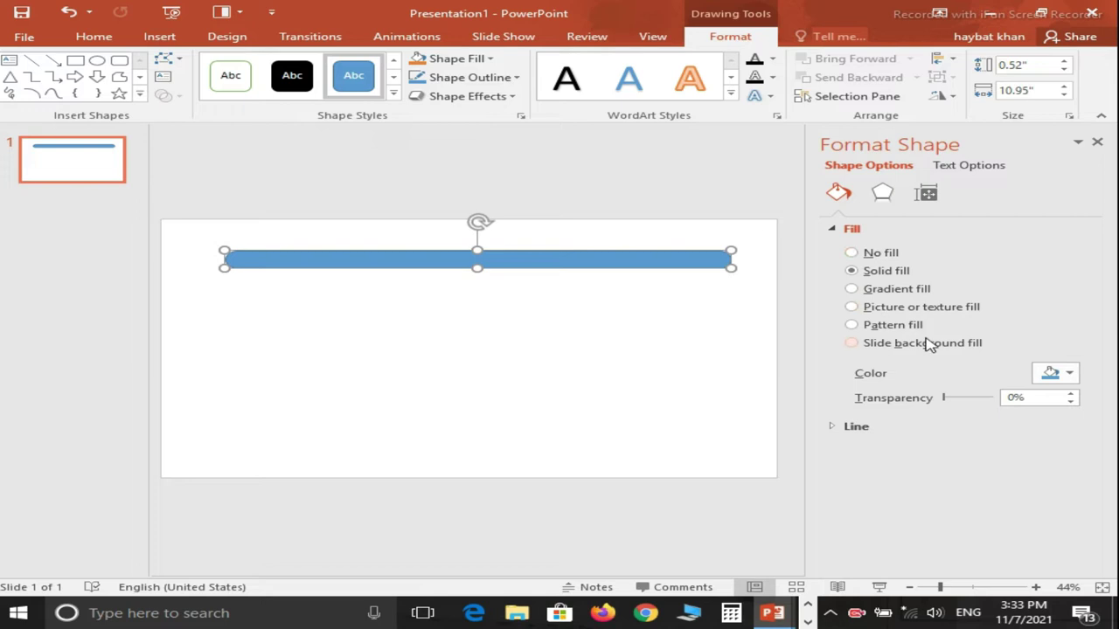
{"action": "left_click", "coordinate": [1071, 374]}
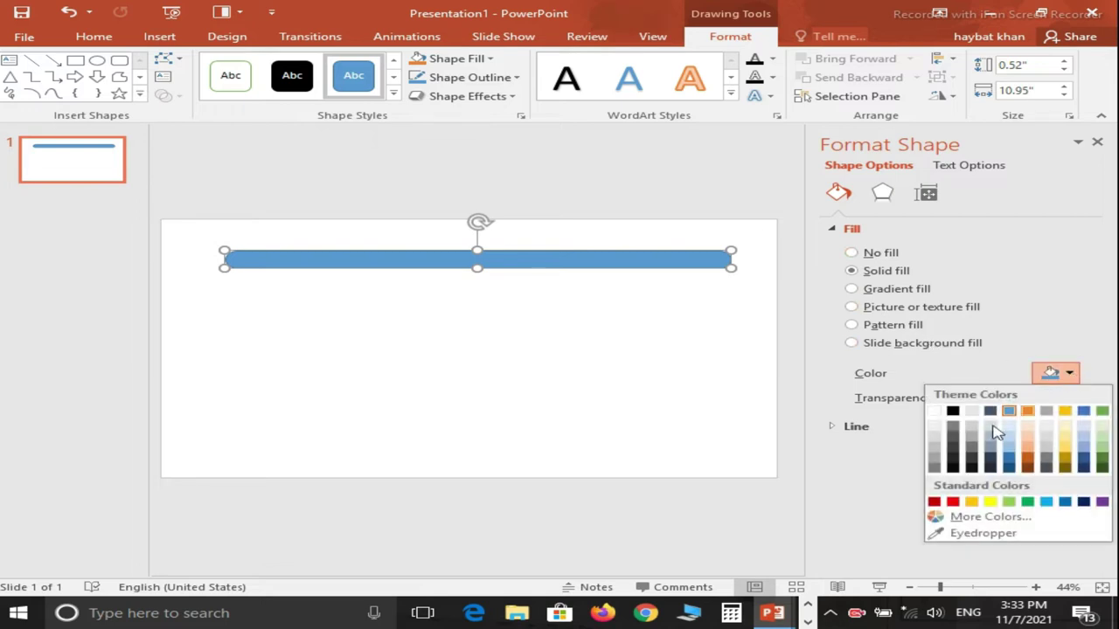
{"action": "left_click", "coordinate": [937, 450]}
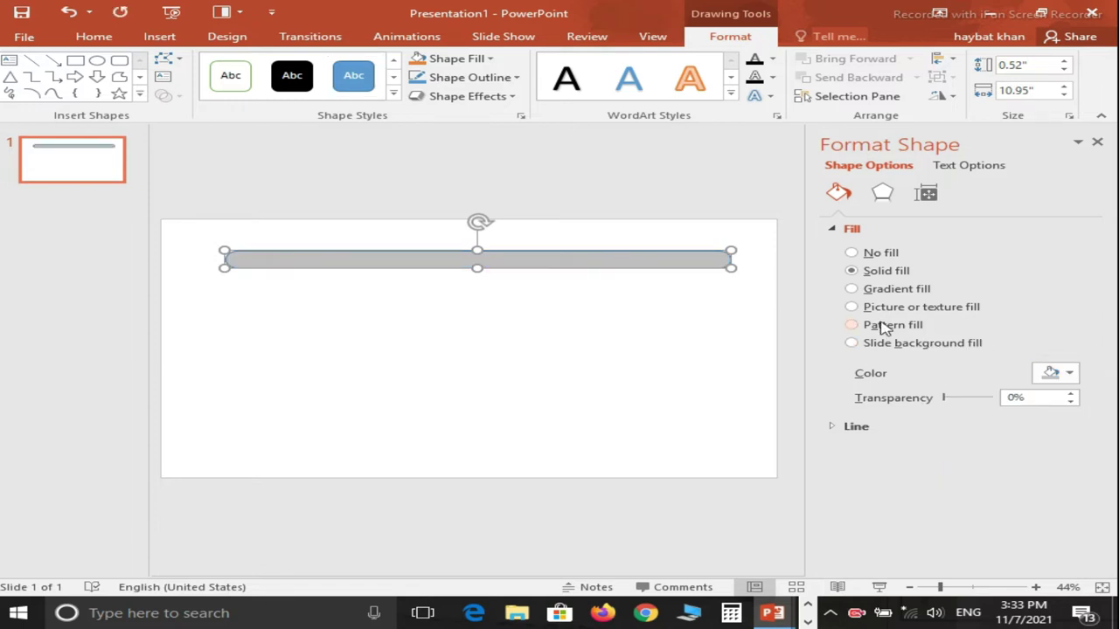
{"action": "left_click", "coordinate": [857, 426]}
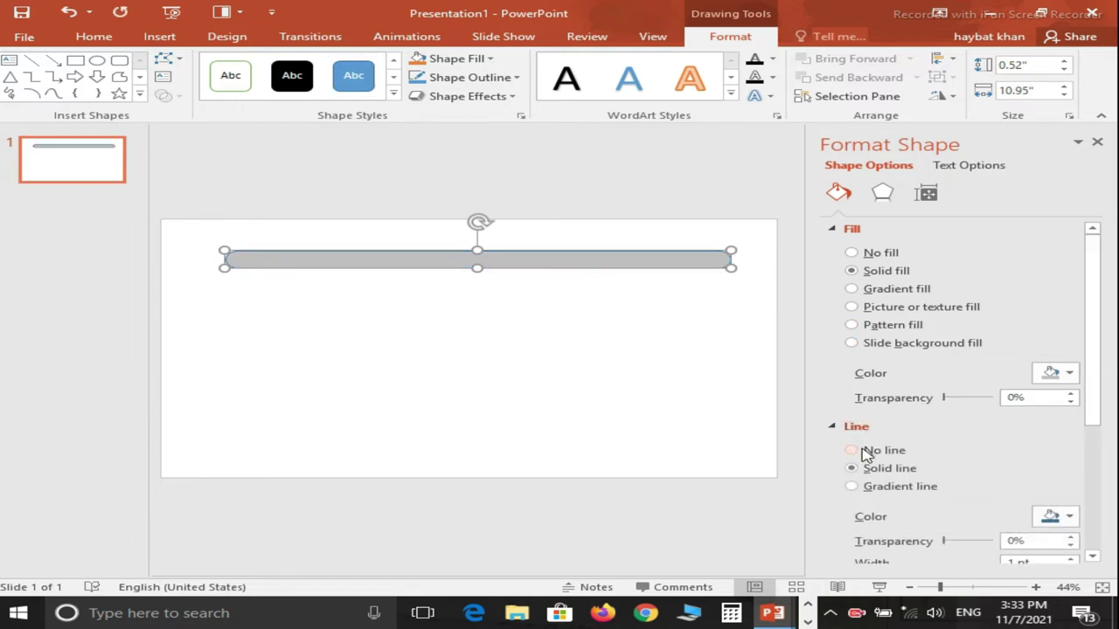
{"action": "left_click", "coordinate": [868, 454]}
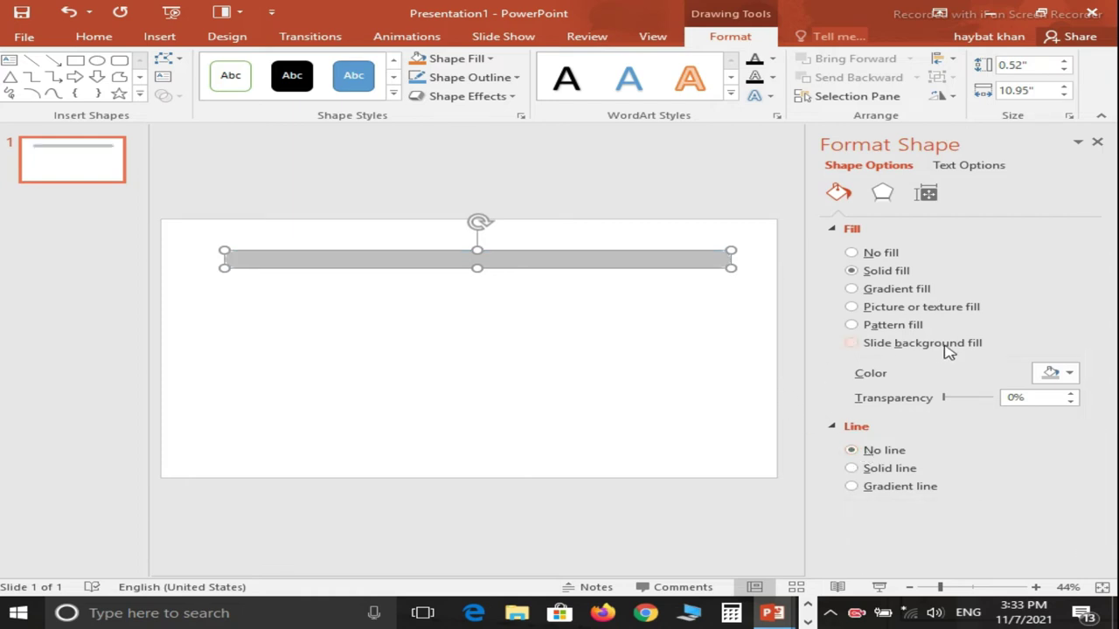
{"action": "left_click", "coordinate": [883, 194]}
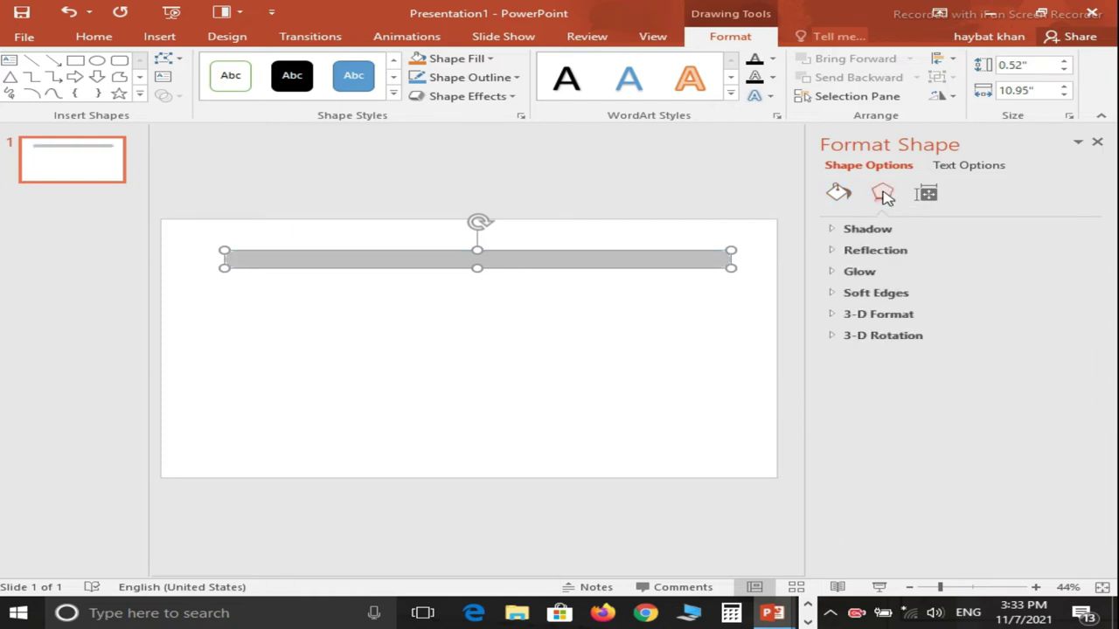
Step: Apply the Inside Center shadow preset with 29 pt blur, 0 pt distance and 37% transparency
{"action": "left_click", "coordinate": [889, 234]}
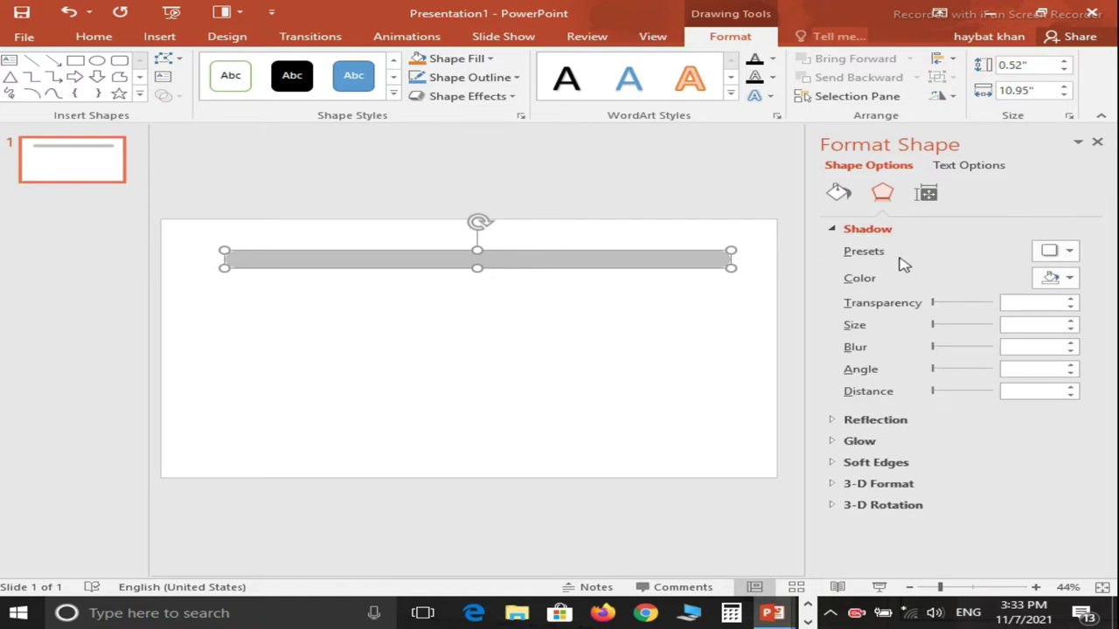
{"action": "left_click", "coordinate": [1071, 252]}
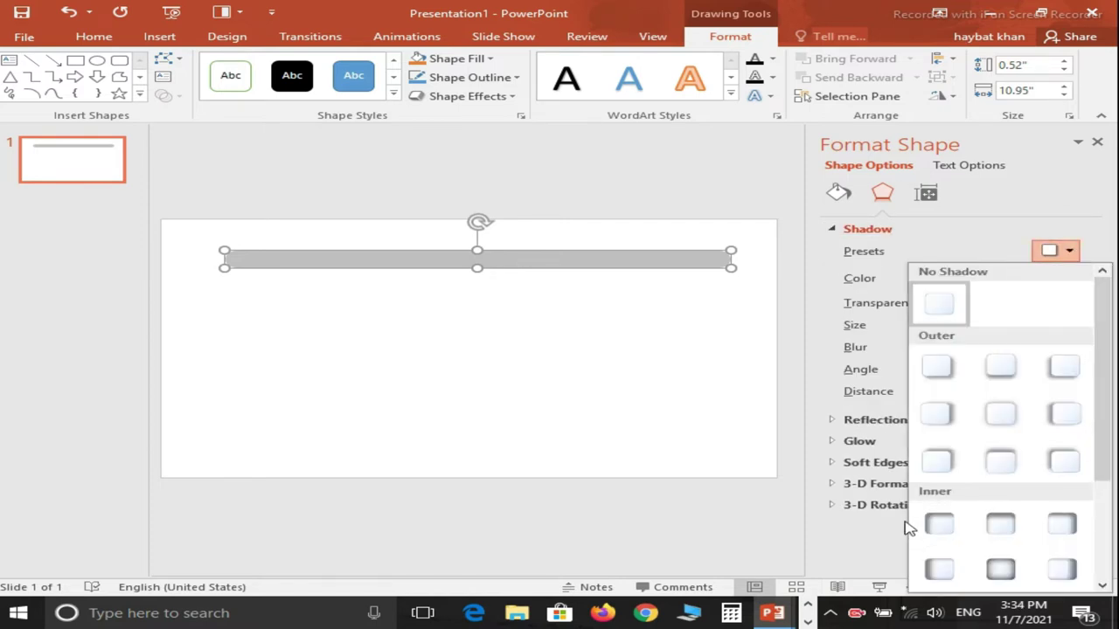
{"action": "left_click_drag", "start_coordinate": [1101, 406], "coordinate": [1105, 457]}
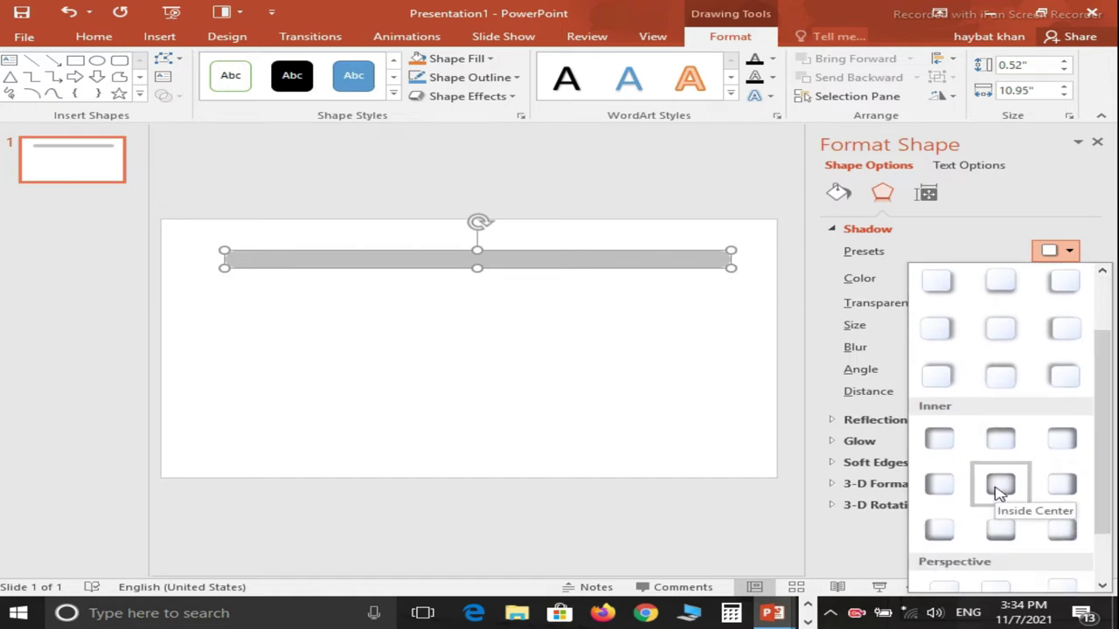
{"action": "left_click", "coordinate": [1000, 488]}
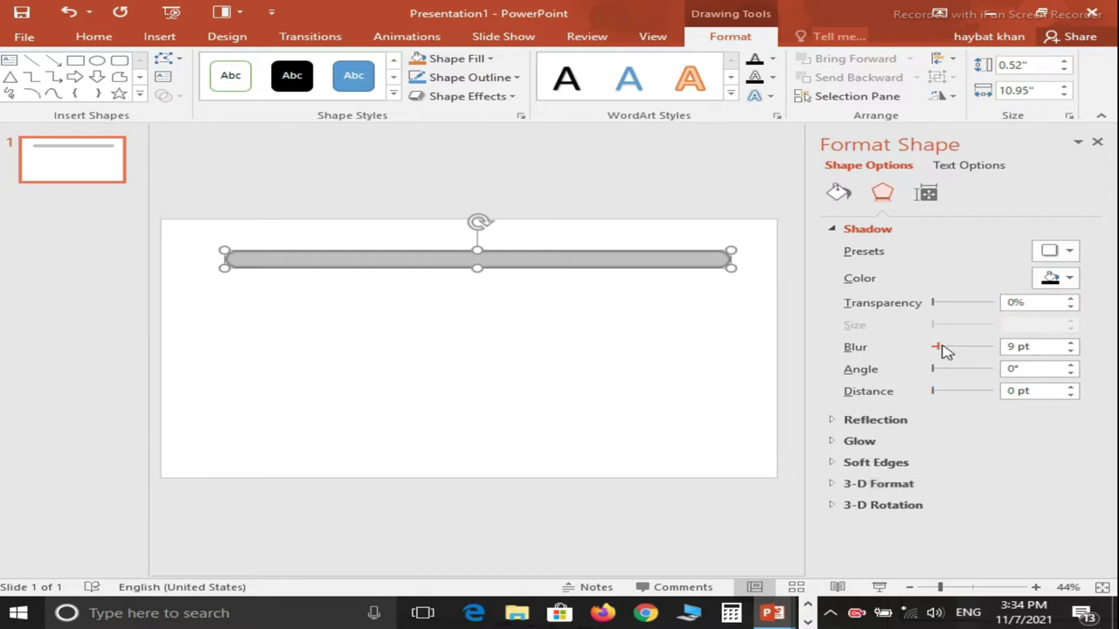
{"action": "left_click_drag", "start_coordinate": [944, 352], "coordinate": [956, 352]}
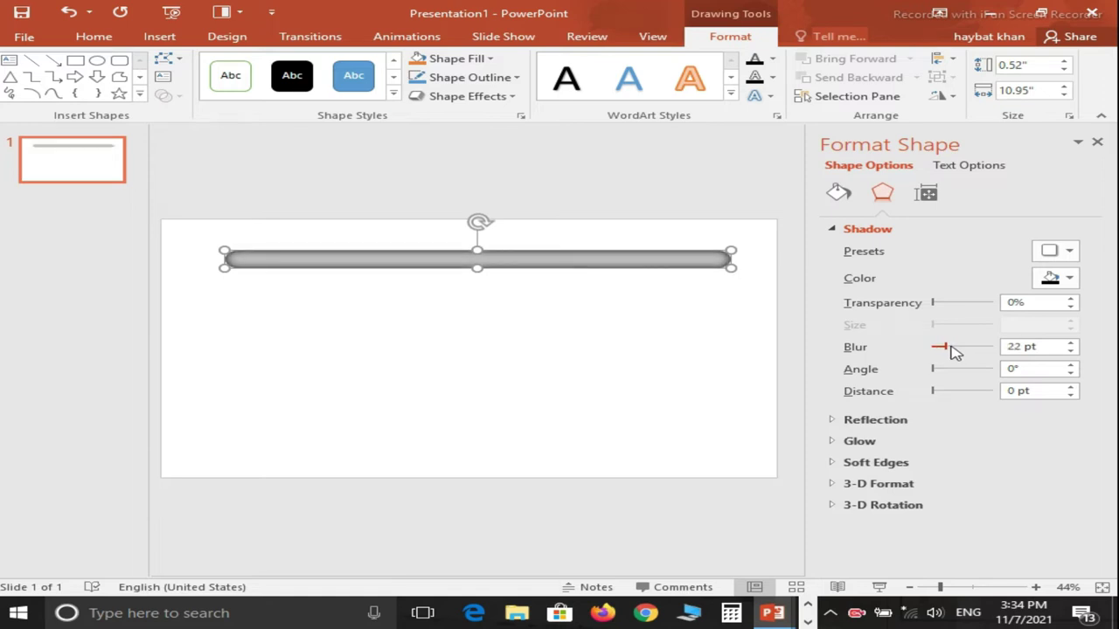
{"action": "left_click", "coordinate": [939, 301]}
{"action": "left_click", "coordinate": [936, 393]}
{"action": "left_click_drag", "start_coordinate": [937, 393], "coordinate": [932, 393]}
{"action": "left_click_drag", "start_coordinate": [946, 347], "coordinate": [950, 350]}
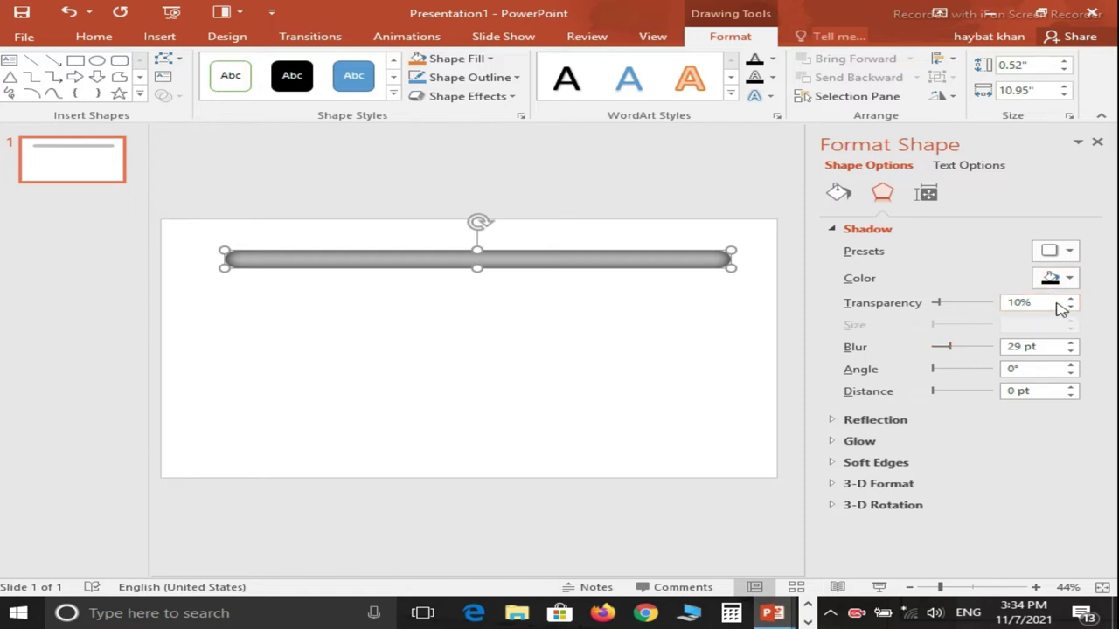
{"action": "left_click_drag", "start_coordinate": [942, 304], "coordinate": [959, 304]}
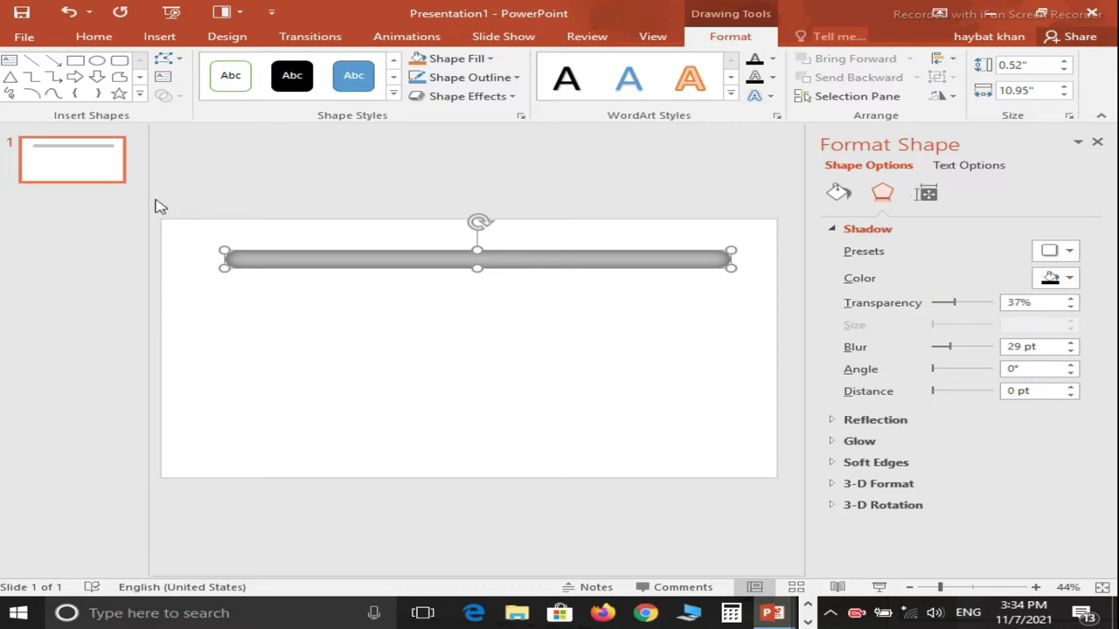
Step: Draw a long blue rectangle over the grey bar
{"action": "left_click", "coordinate": [119, 62]}
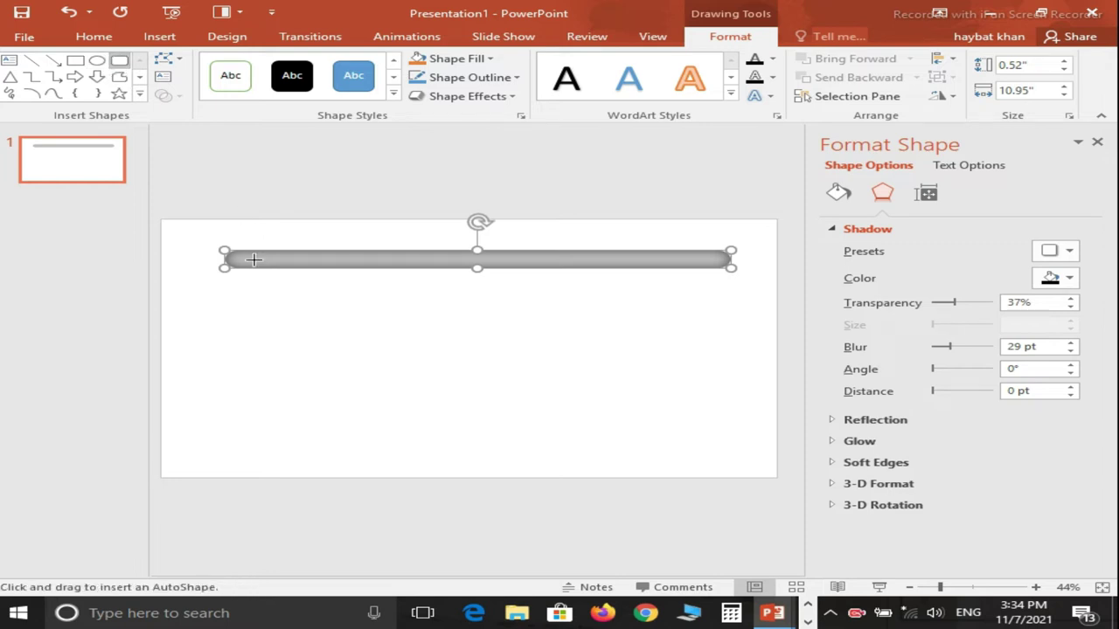
{"action": "left_click_drag", "start_coordinate": [237, 255], "coordinate": [664, 260]}
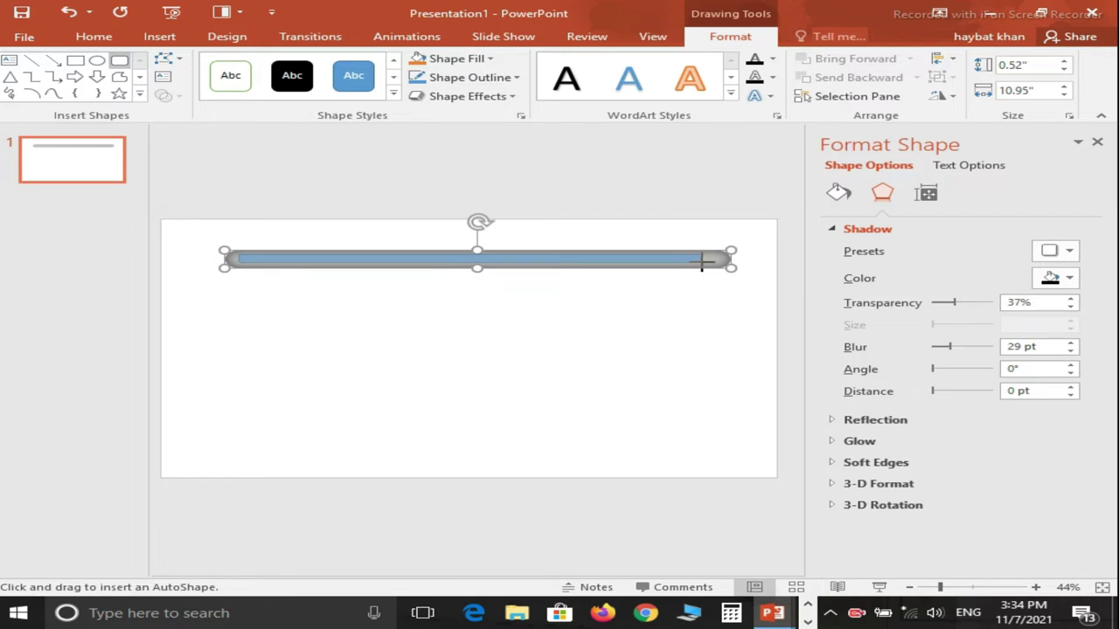
{"action": "left_click_drag", "start_coordinate": [663, 260], "coordinate": [715, 264]}
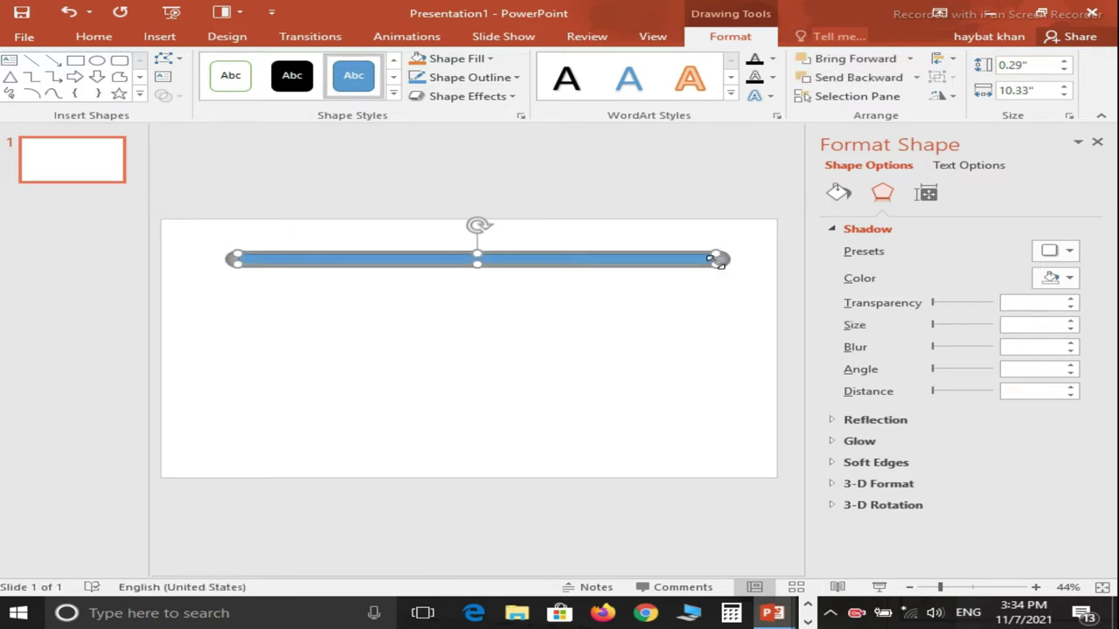
{"action": "left_click", "coordinate": [1033, 589]}
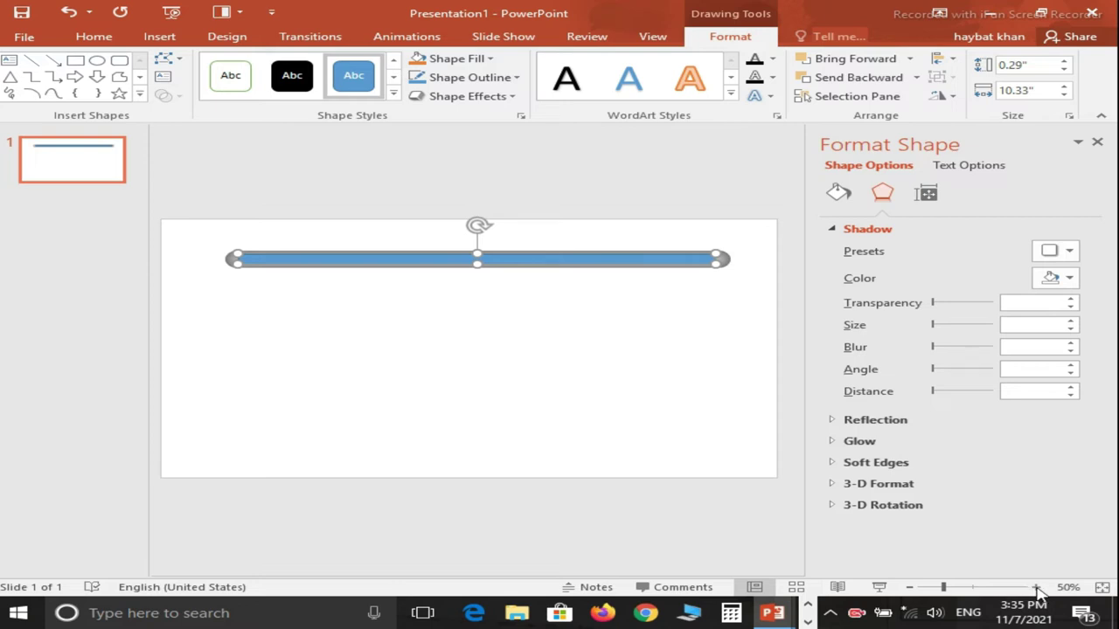
{"action": "left_click", "coordinate": [1036, 588]}
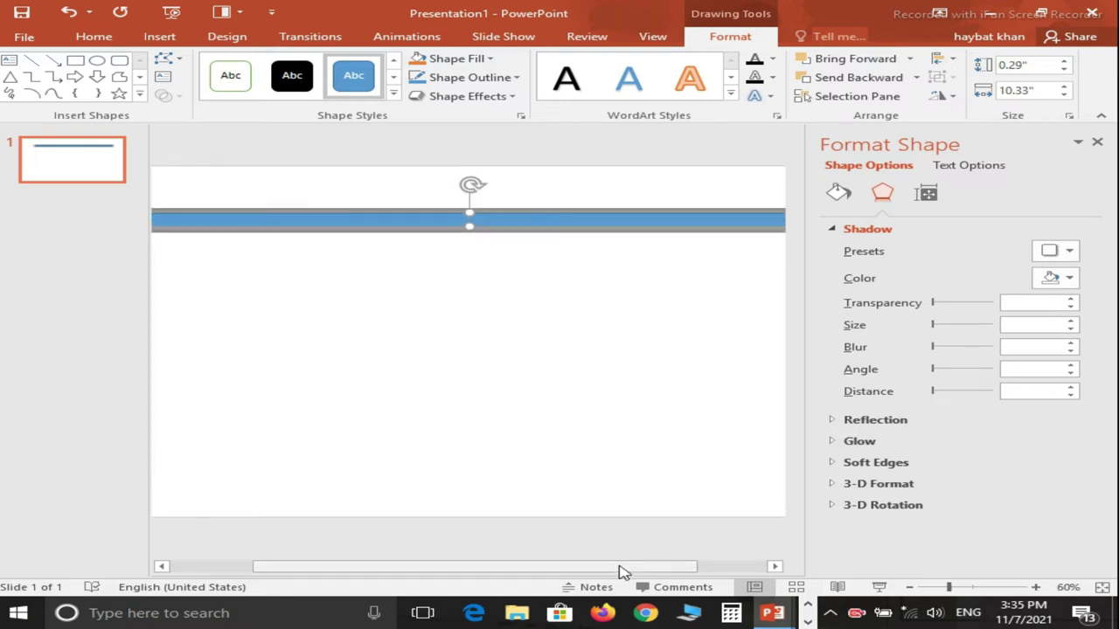
{"action": "left_click_drag", "start_coordinate": [604, 567], "coordinate": [572, 570]}
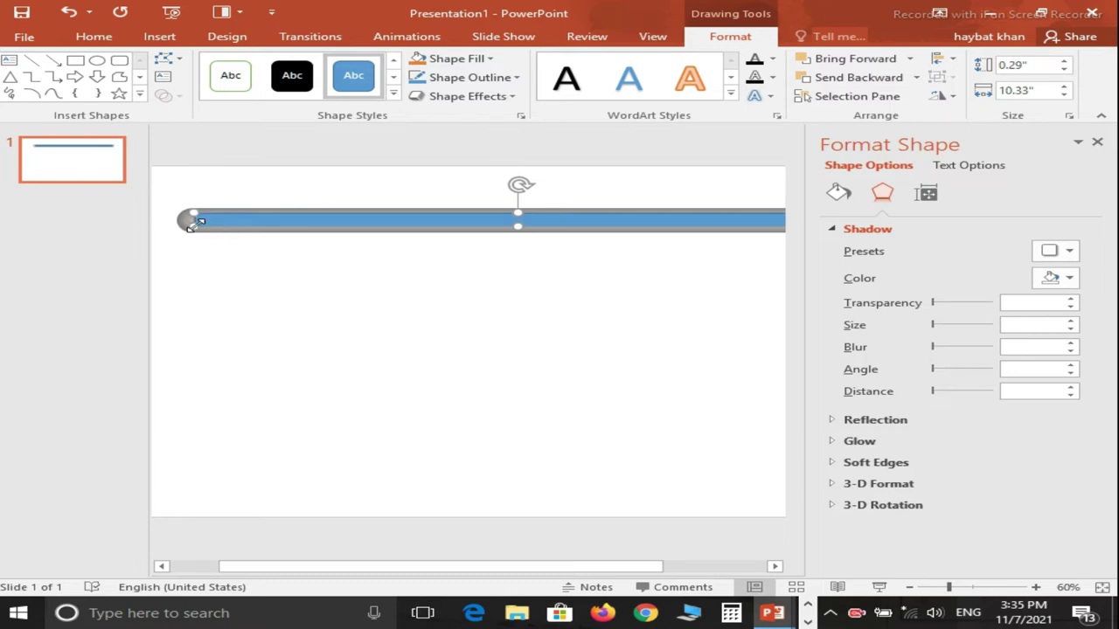
Step: Round the blue bar's ends, slim it to 0.28" by 10.39", and centre it inside the grey bar
{"action": "left_click_drag", "start_coordinate": [194, 222], "coordinate": [195, 231]}
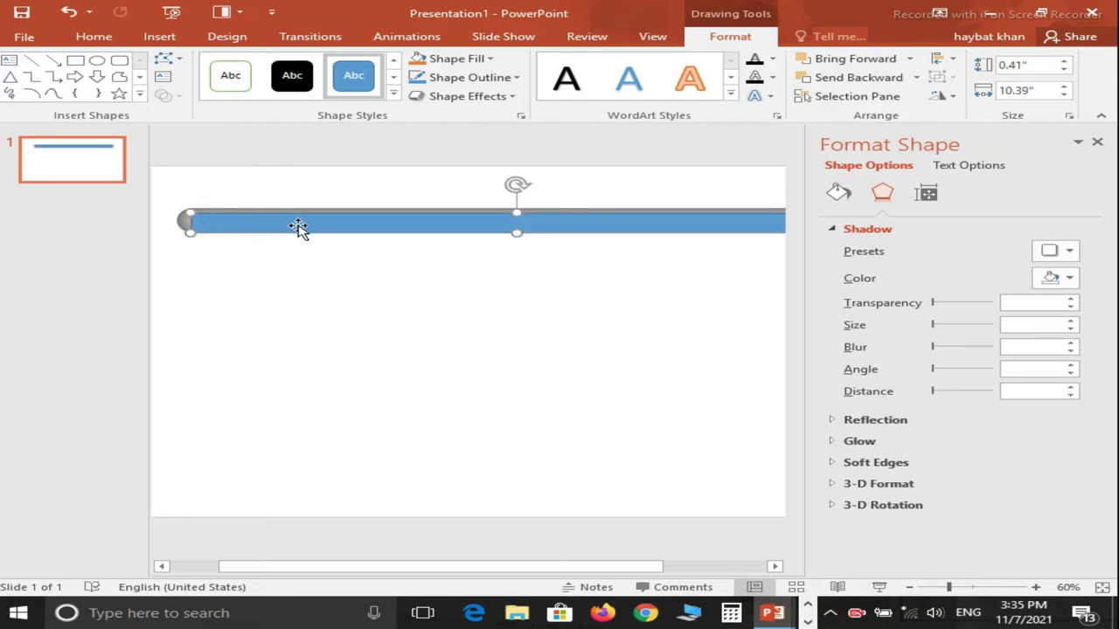
{"action": "left_click_drag", "start_coordinate": [300, 228], "coordinate": [284, 355]}
{"action": "left_click_drag", "start_coordinate": [176, 356], "coordinate": [174, 381]}
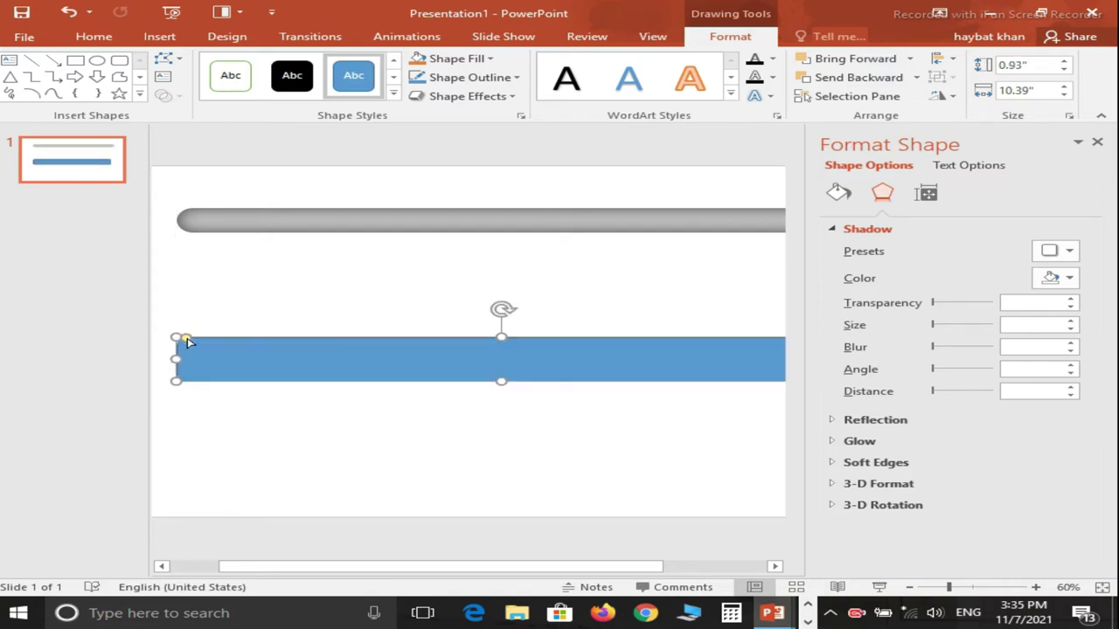
{"action": "left_click_drag", "start_coordinate": [187, 341], "coordinate": [254, 354]}
{"action": "mouse_move", "coordinate": [500, 337]}
{"action": "left_mouse_down"}
{"action": "mouse_move", "coordinate": [501, 367]}
{"action": "mouse_move", "coordinate": [482, 217]}
{"action": "left_mouse_up"}
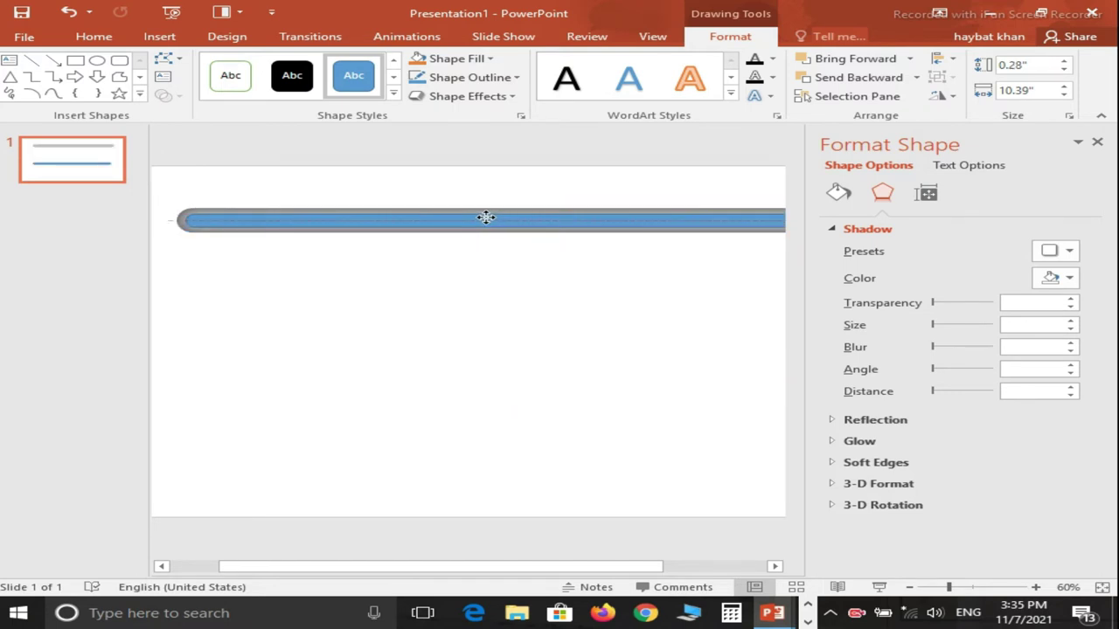
{"action": "left_click_drag", "start_coordinate": [486, 216], "coordinate": [485, 219]}
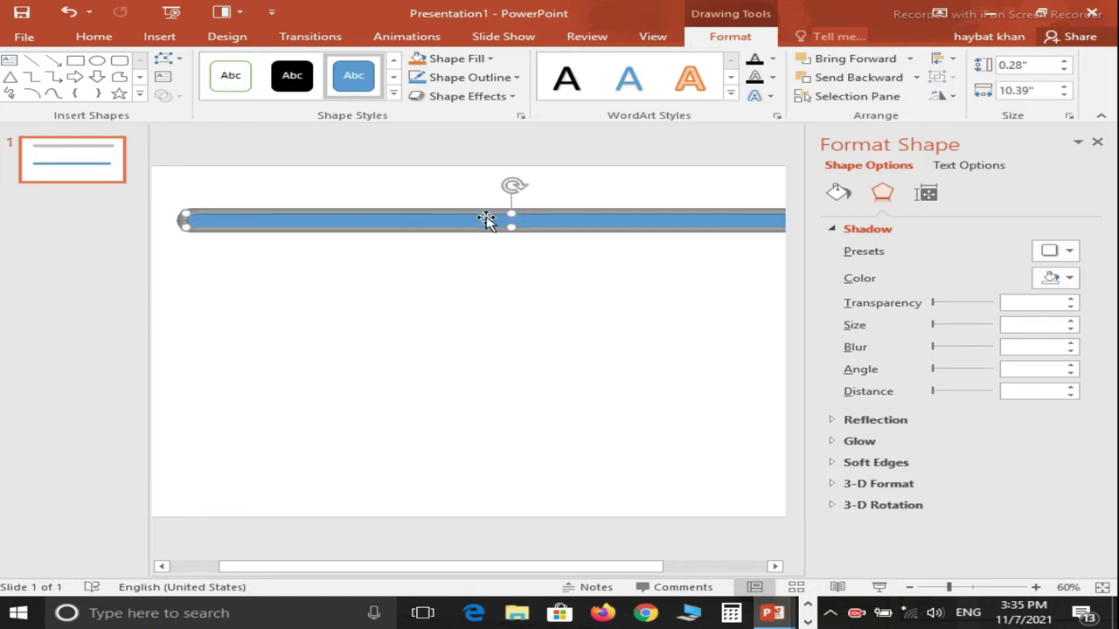
{"action": "left_click", "coordinate": [909, 587]}
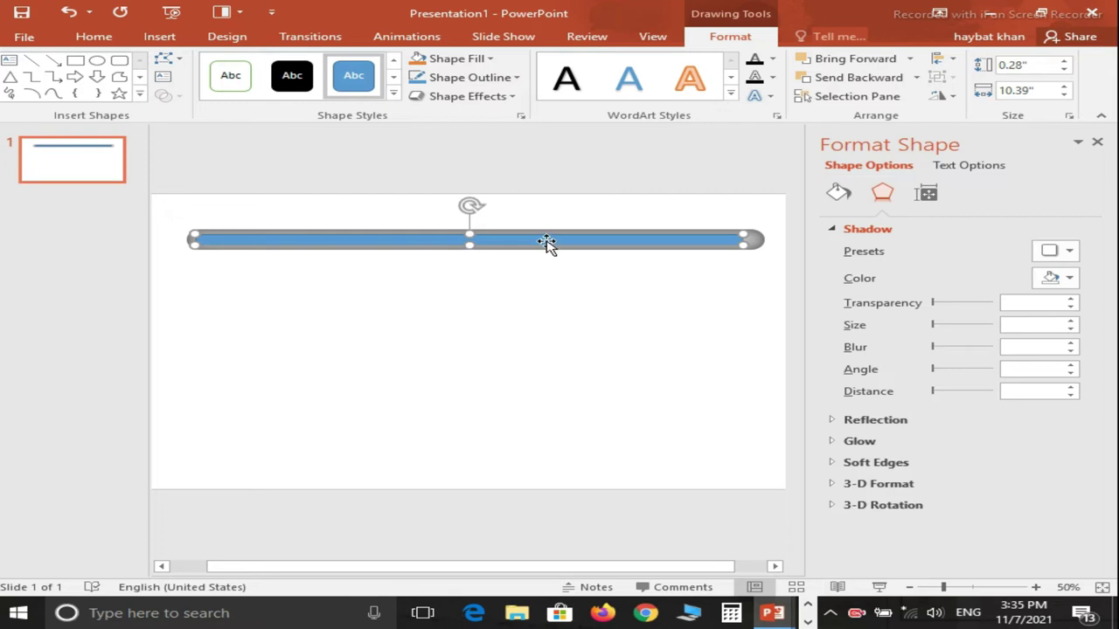
{"action": "left_click_drag", "start_coordinate": [549, 241], "coordinate": [551, 242]}
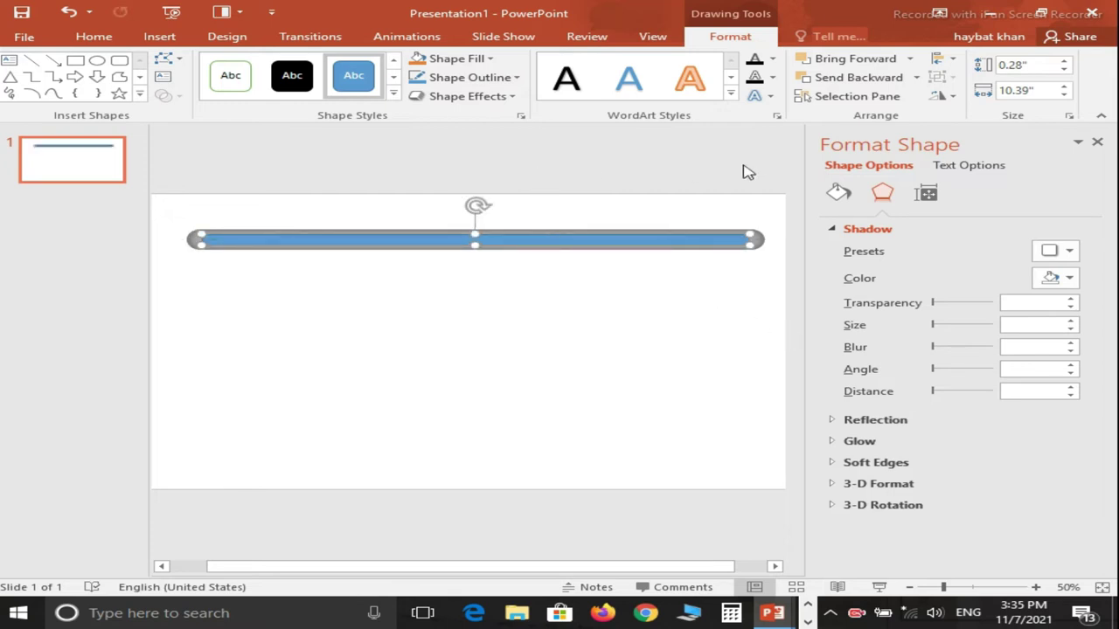
Step: Fill the inner bar with dark grey
{"action": "left_click", "coordinate": [840, 195]}
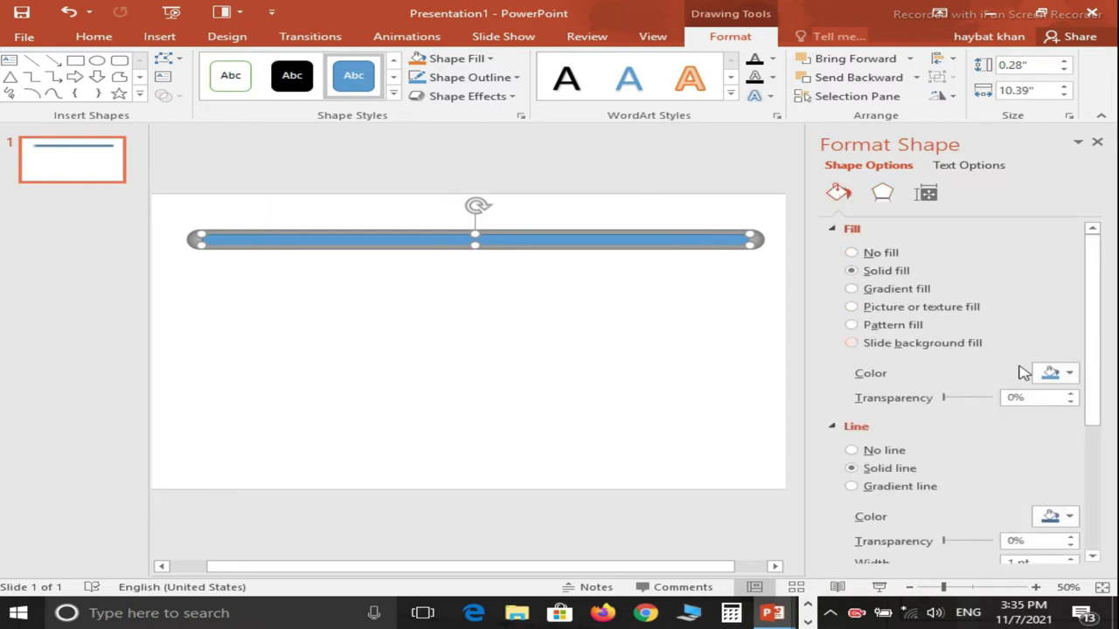
{"action": "left_click", "coordinate": [1070, 375]}
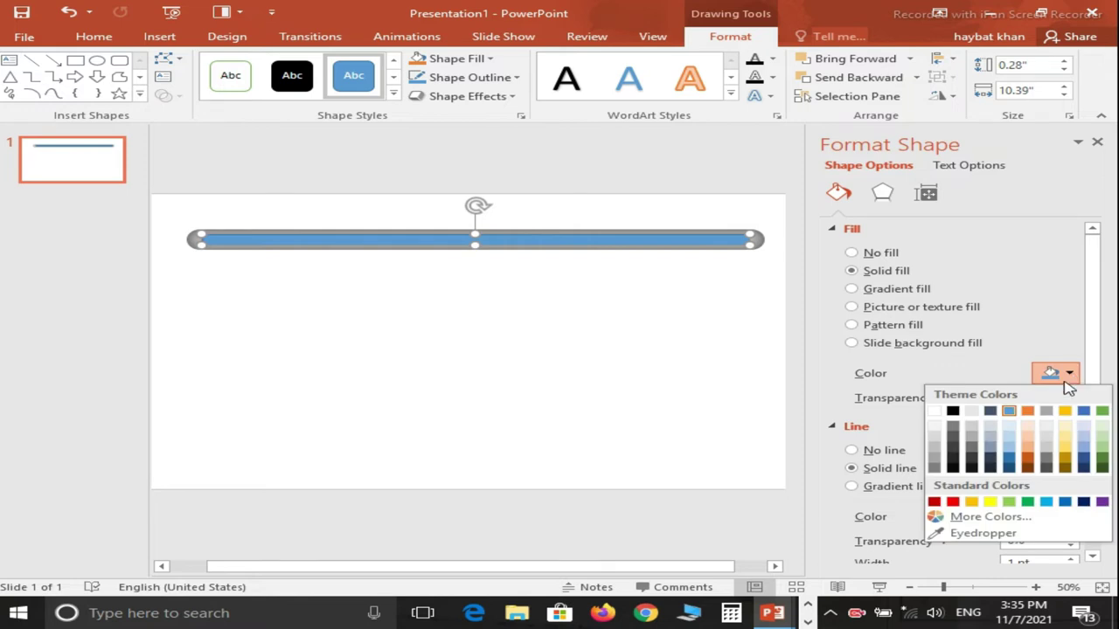
{"action": "left_click", "coordinate": [977, 452]}
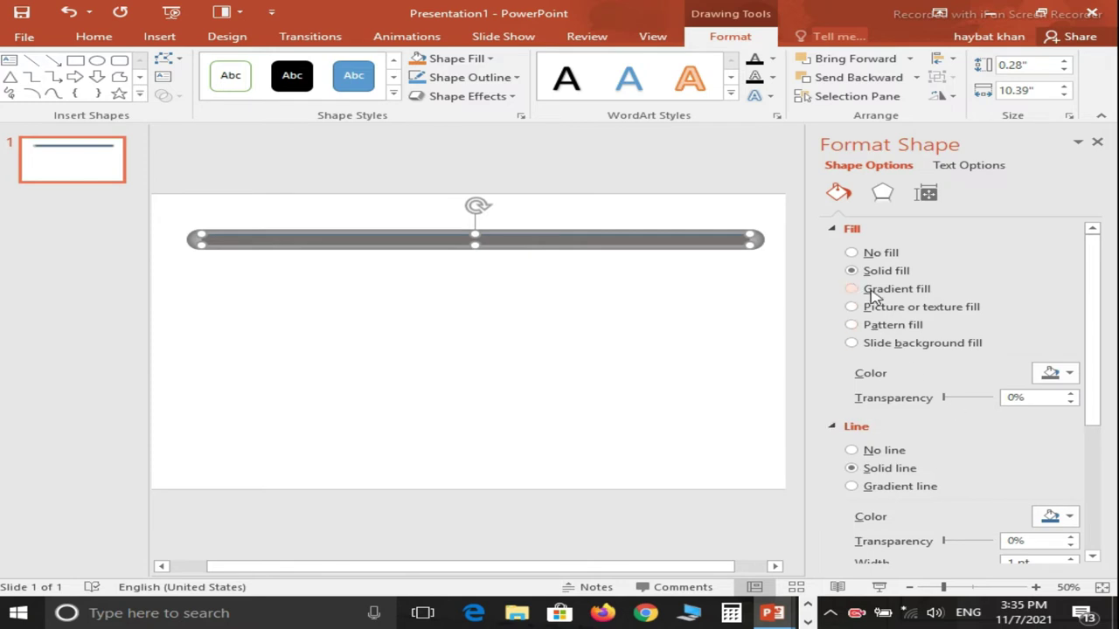
Step: Give the inner bar an inner shadow preset with 14 pt blur
{"action": "left_click", "coordinate": [884, 194]}
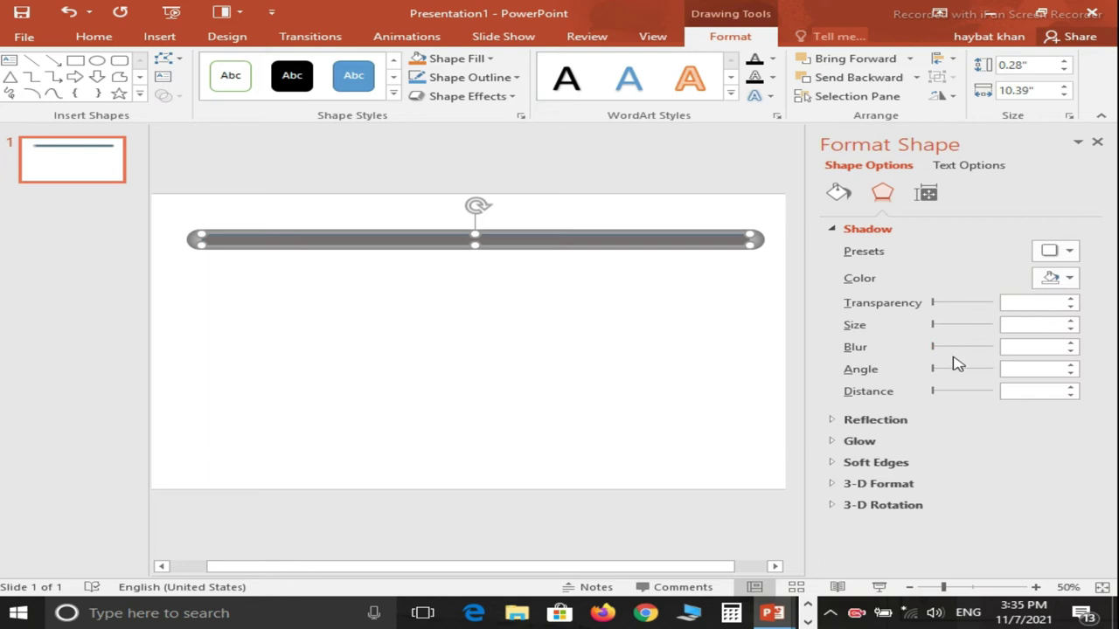
{"action": "left_click", "coordinate": [1071, 251]}
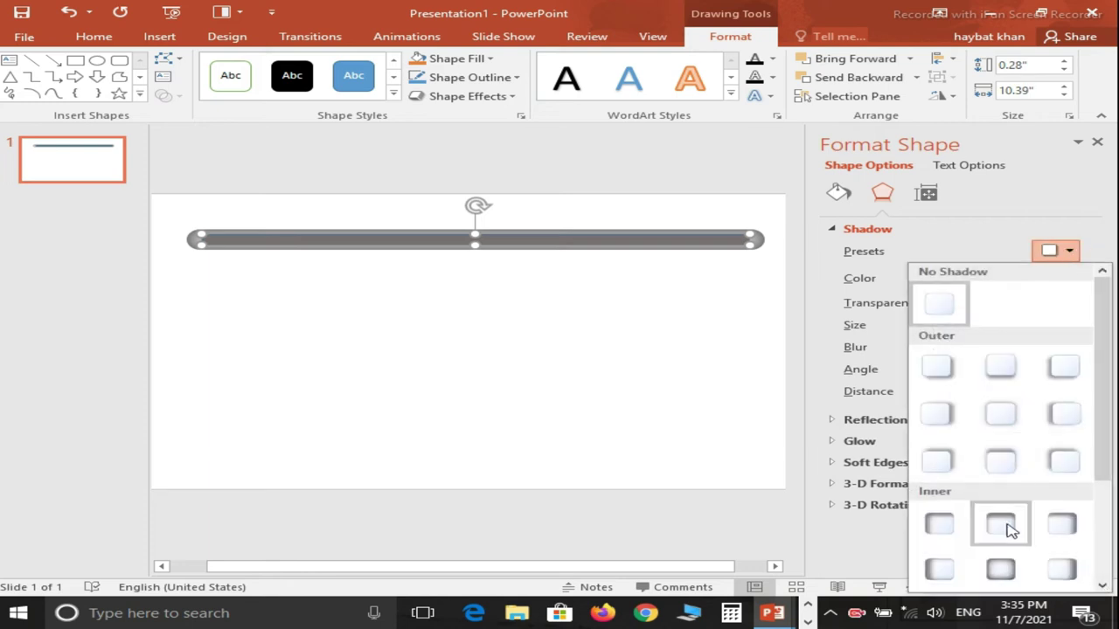
{"action": "left_click", "coordinate": [1000, 569]}
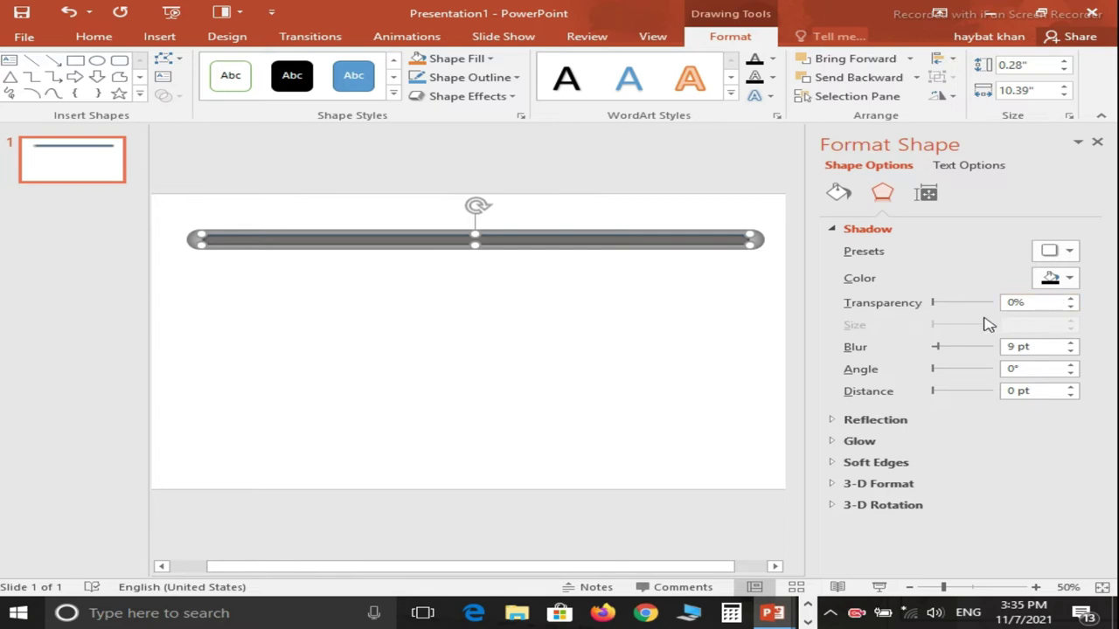
{"action": "left_click_drag", "start_coordinate": [938, 347], "coordinate": [943, 348]}
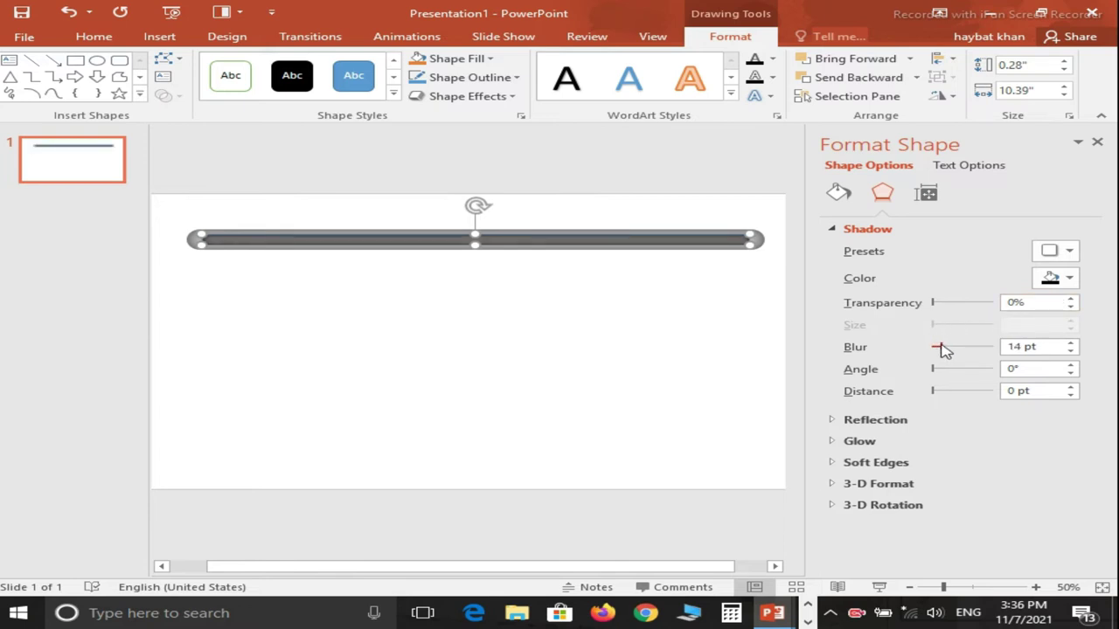
{"action": "left_click", "coordinate": [646, 347]}
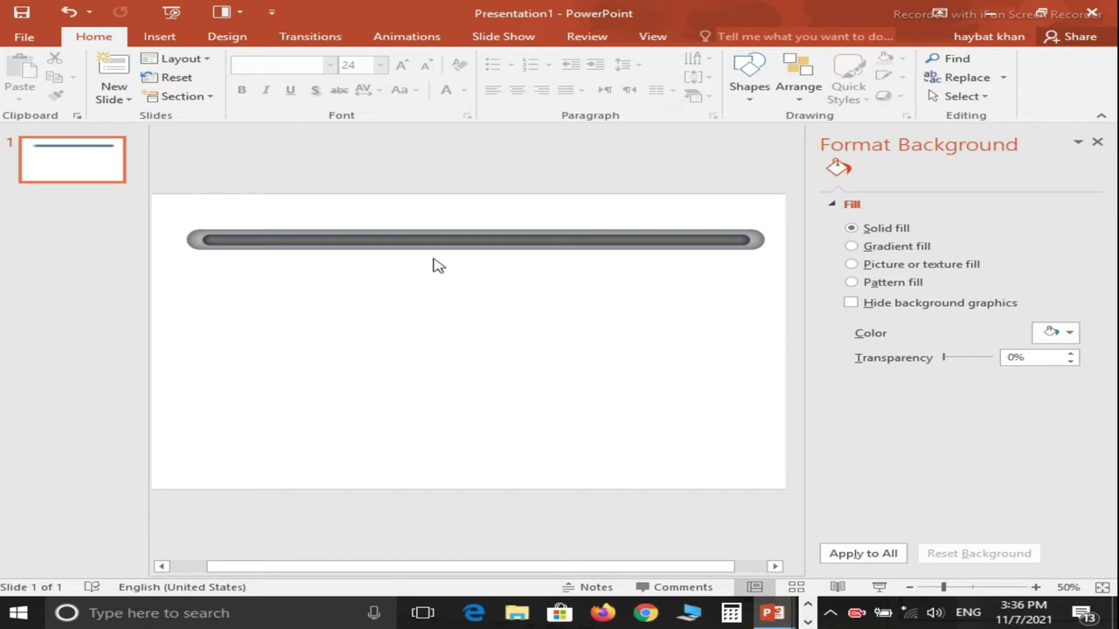
Step: Draw a 2.46" blue circle below the track and move it toward the left
{"action": "left_click", "coordinate": [163, 37]}
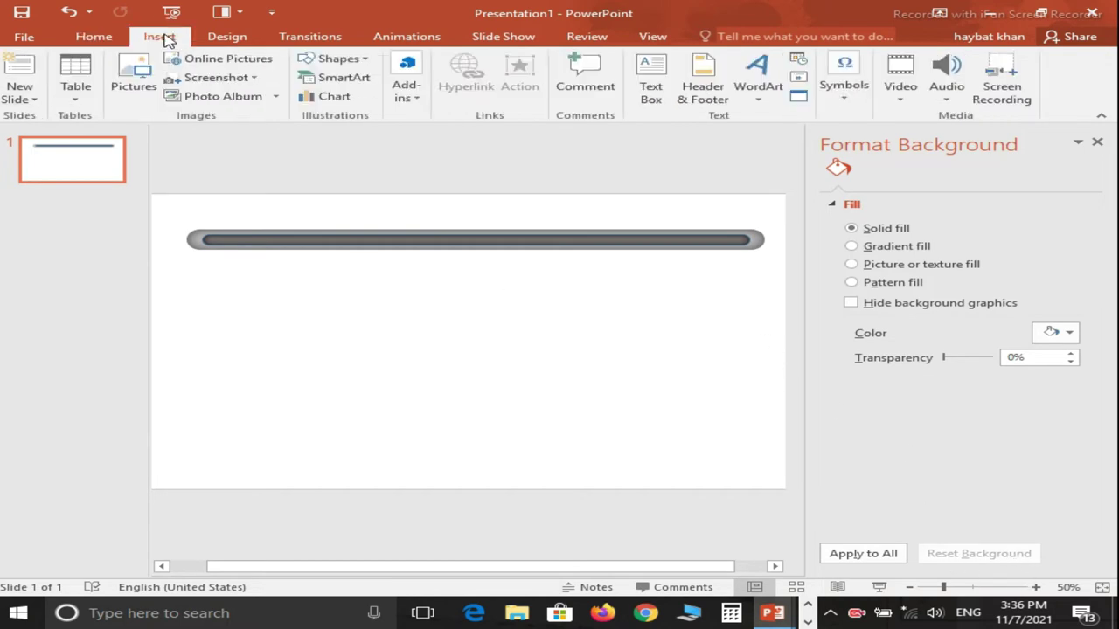
{"action": "left_click", "coordinate": [323, 61]}
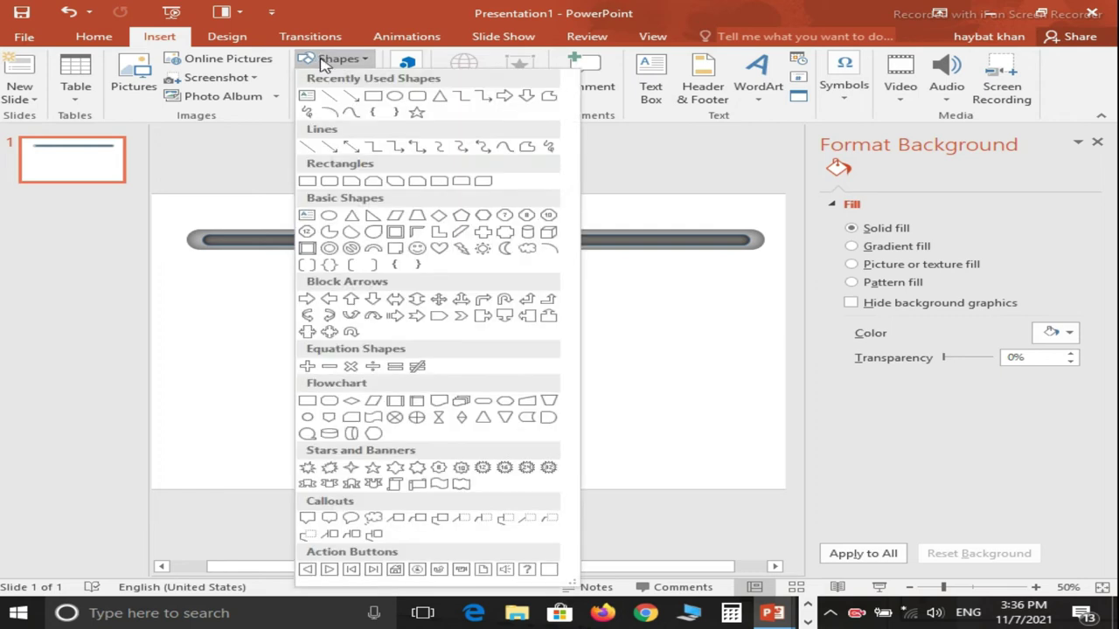
{"action": "left_click", "coordinate": [396, 98]}
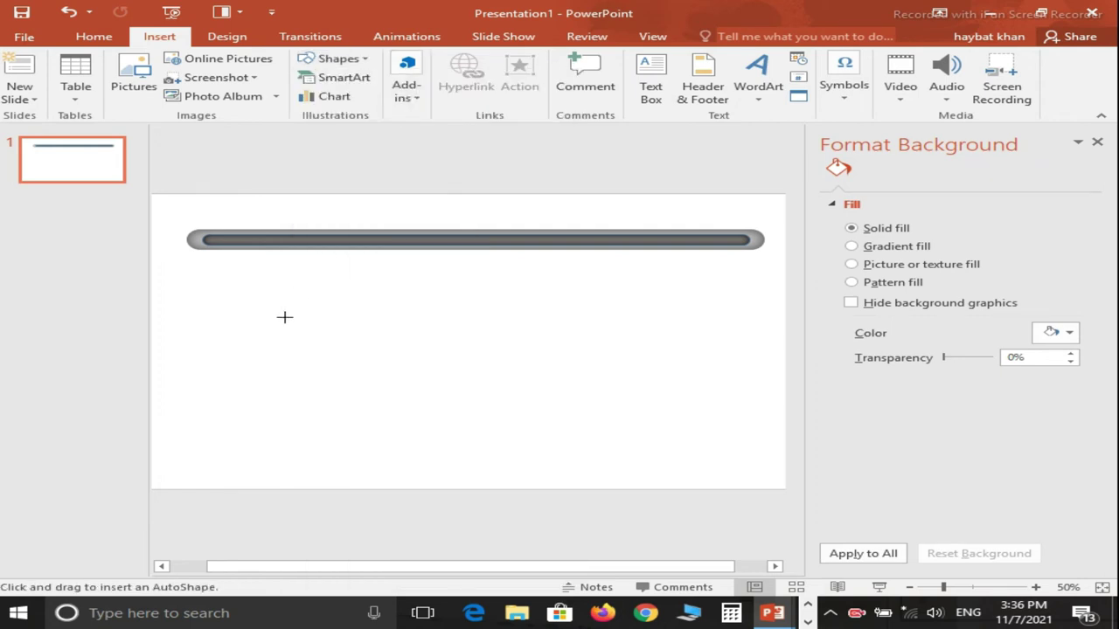
{"action": "left_click_drag", "start_coordinate": [248, 352], "coordinate": [358, 448]}
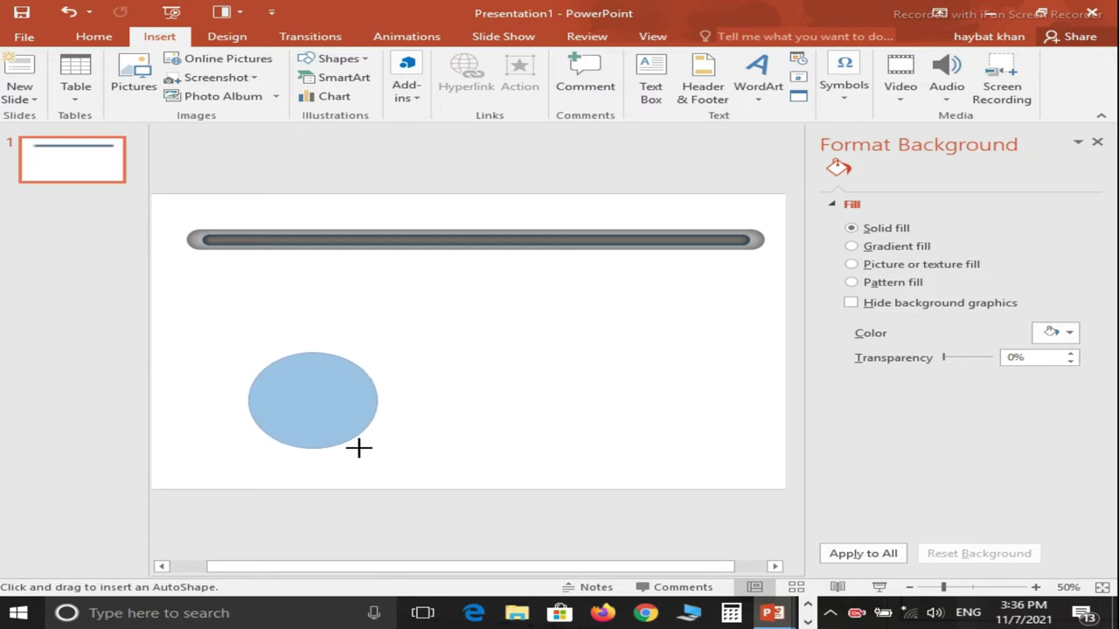
{"action": "left_click_drag", "start_coordinate": [358, 448], "coordinate": [359, 449]}
{"action": "left_click_drag", "start_coordinate": [309, 405], "coordinate": [252, 401]}
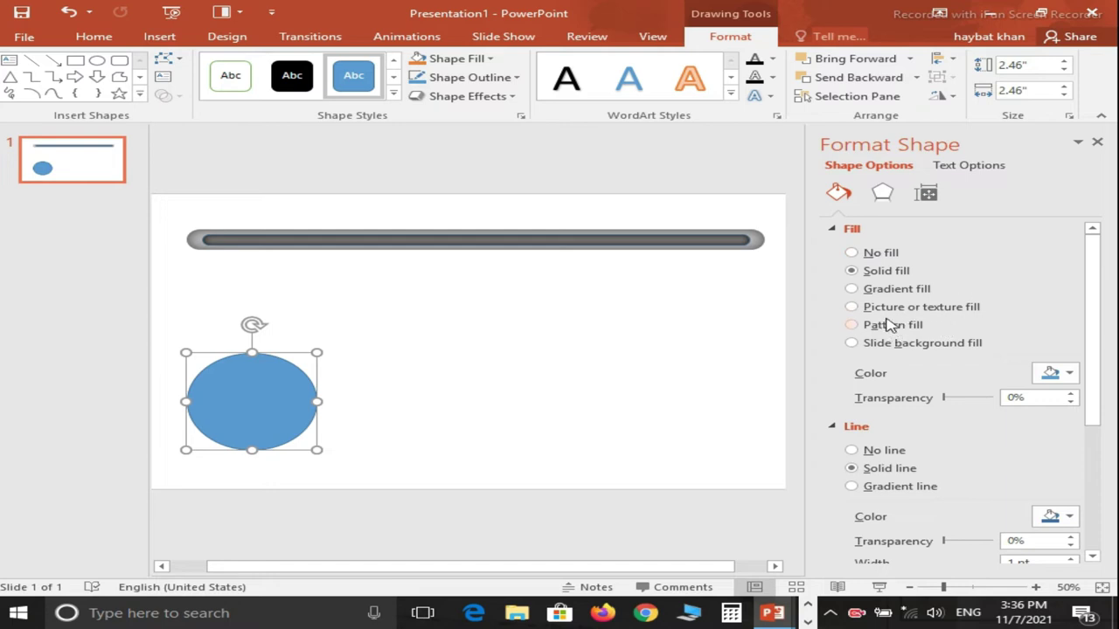
Step: Switch the circle to a linear gradient fill running top to bottom (90°)
{"action": "left_click", "coordinate": [1073, 378]}
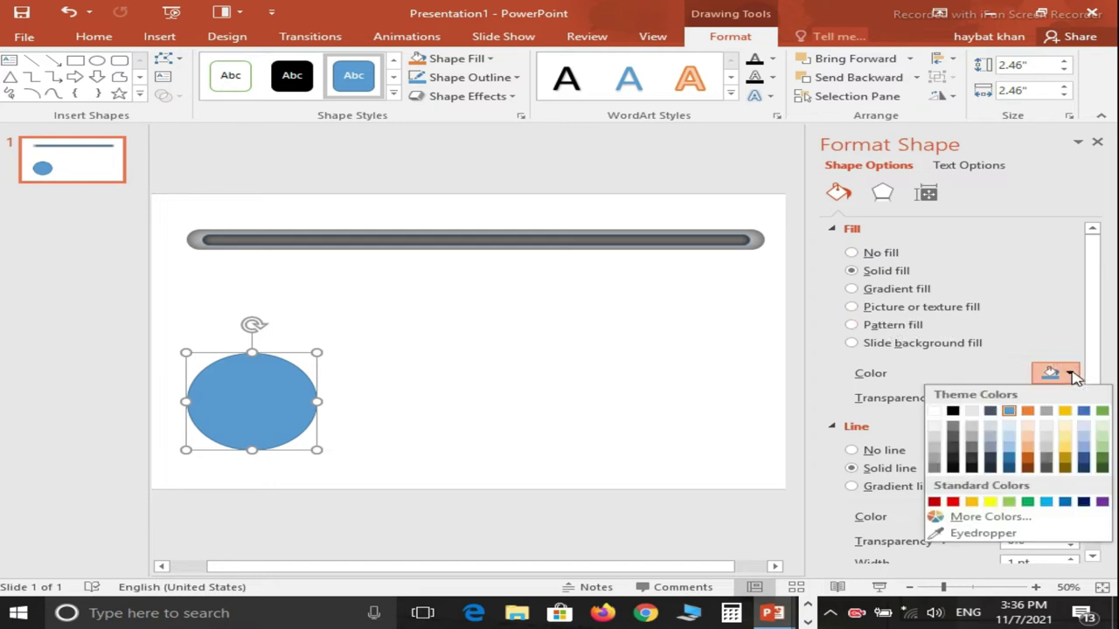
{"action": "left_click", "coordinate": [903, 294]}
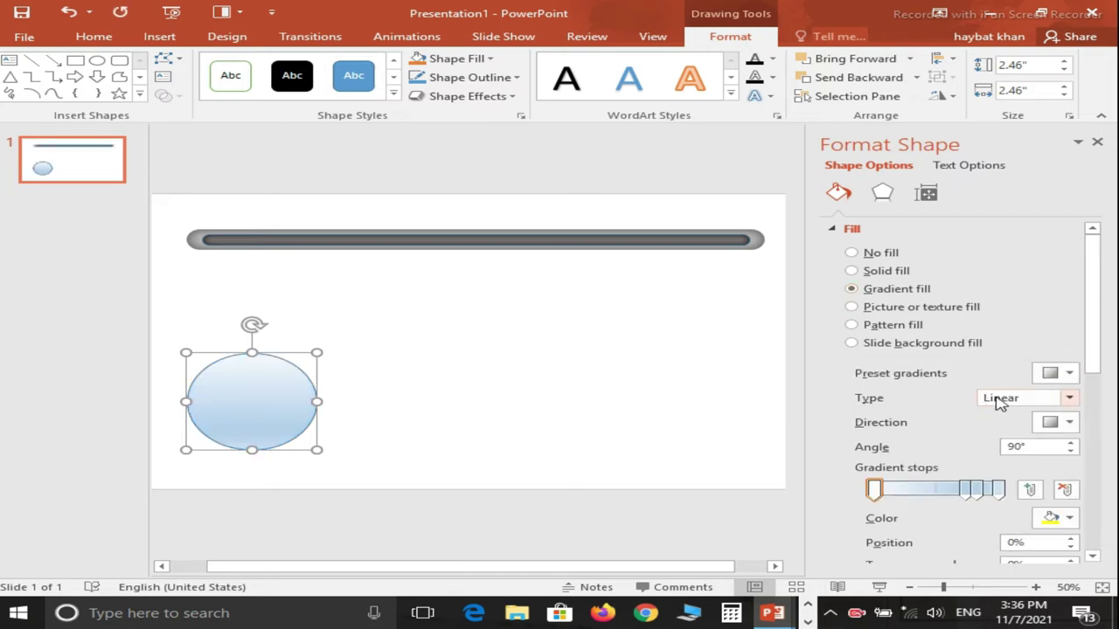
{"action": "left_click", "coordinate": [1068, 398]}
{"action": "left_click", "coordinate": [1069, 398]}
{"action": "left_click", "coordinate": [1070, 374]}
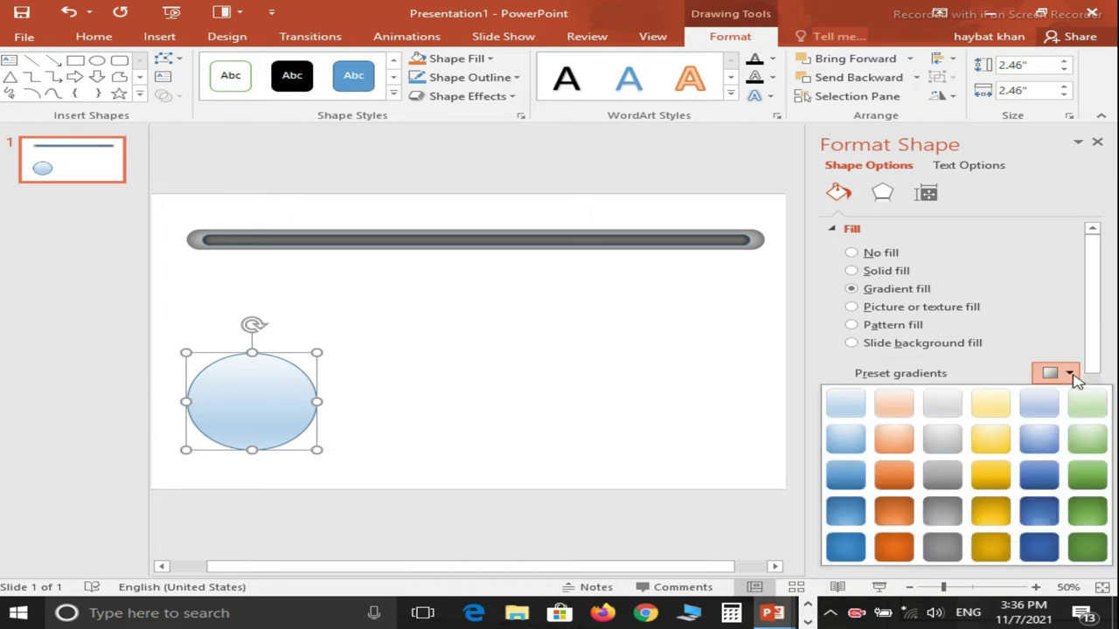
{"action": "left_click", "coordinate": [1071, 376]}
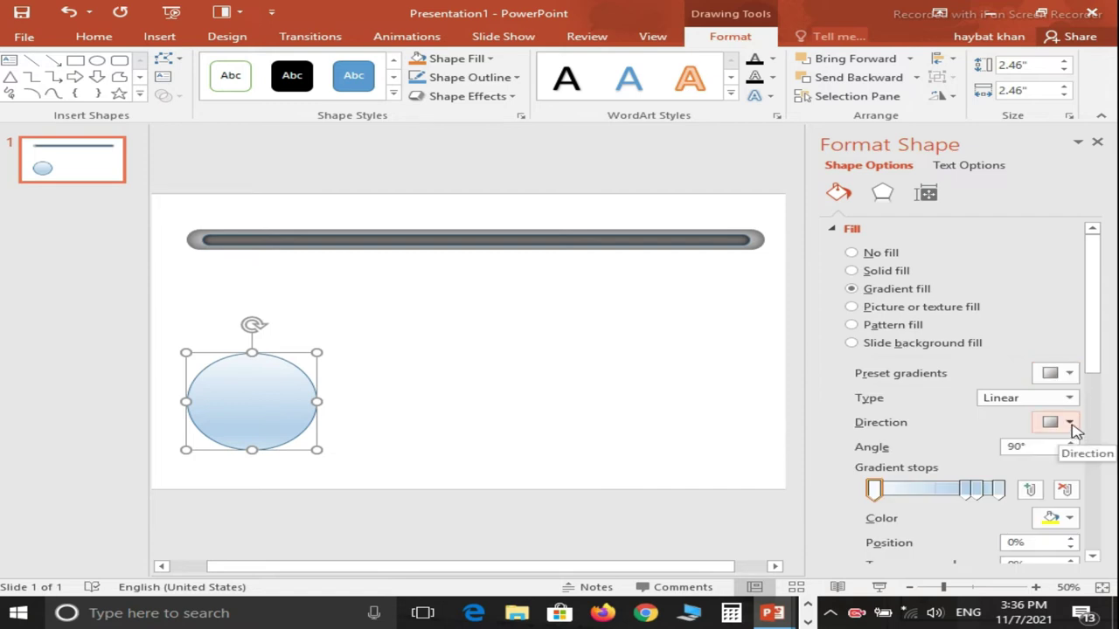
{"action": "left_click", "coordinate": [1068, 423]}
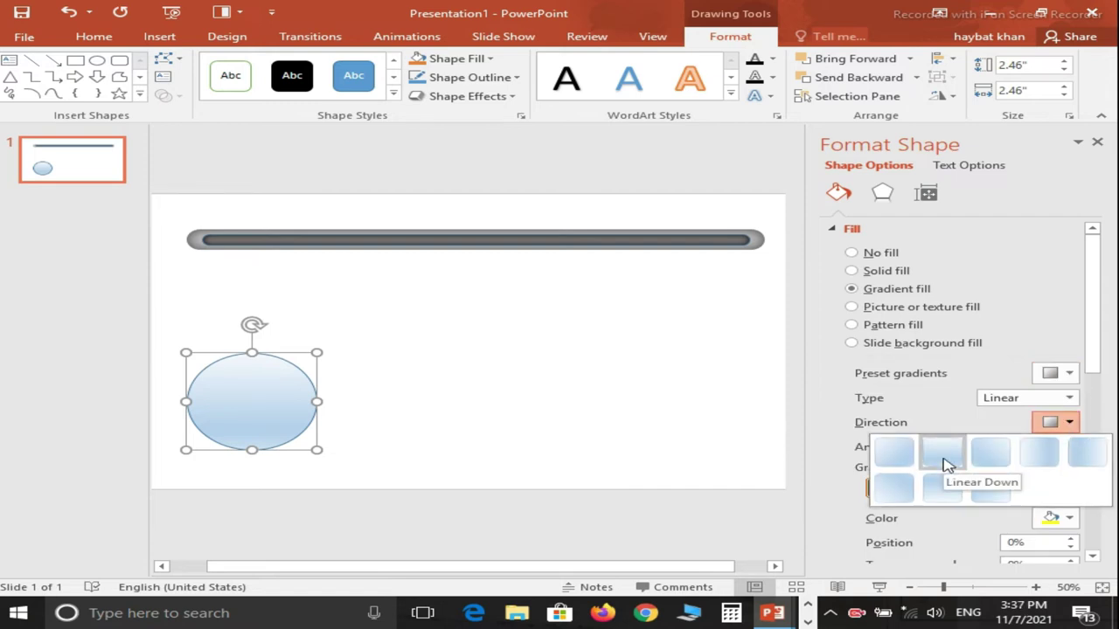
{"action": "left_click", "coordinate": [943, 454]}
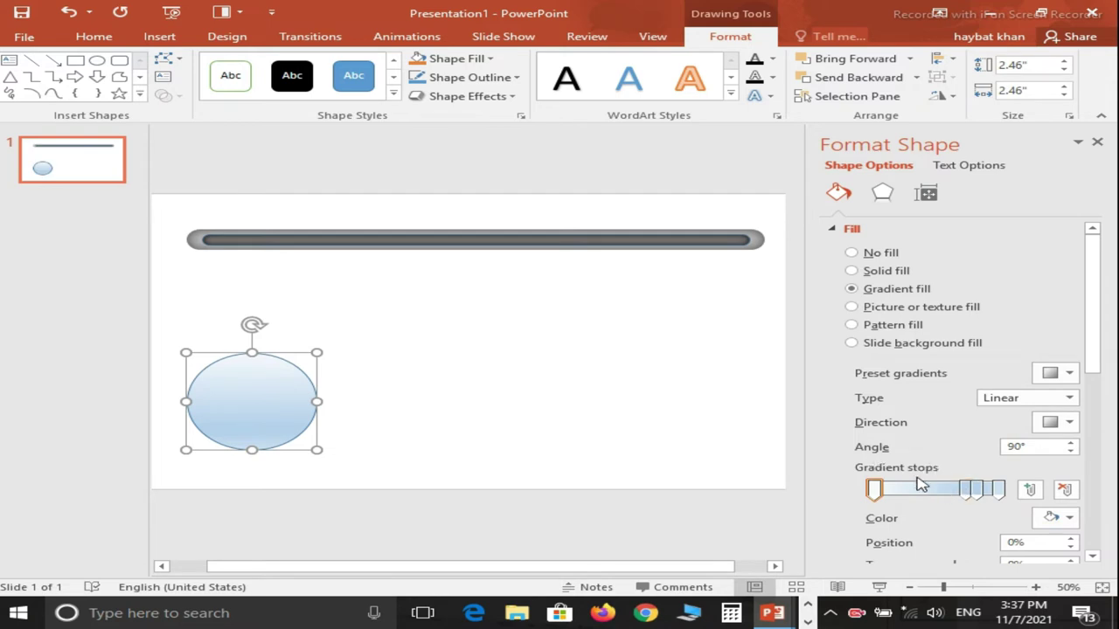
Step: Remove the two middle gradient stops, leaving only the 0% and 100% stops
{"action": "left_click", "coordinate": [977, 491]}
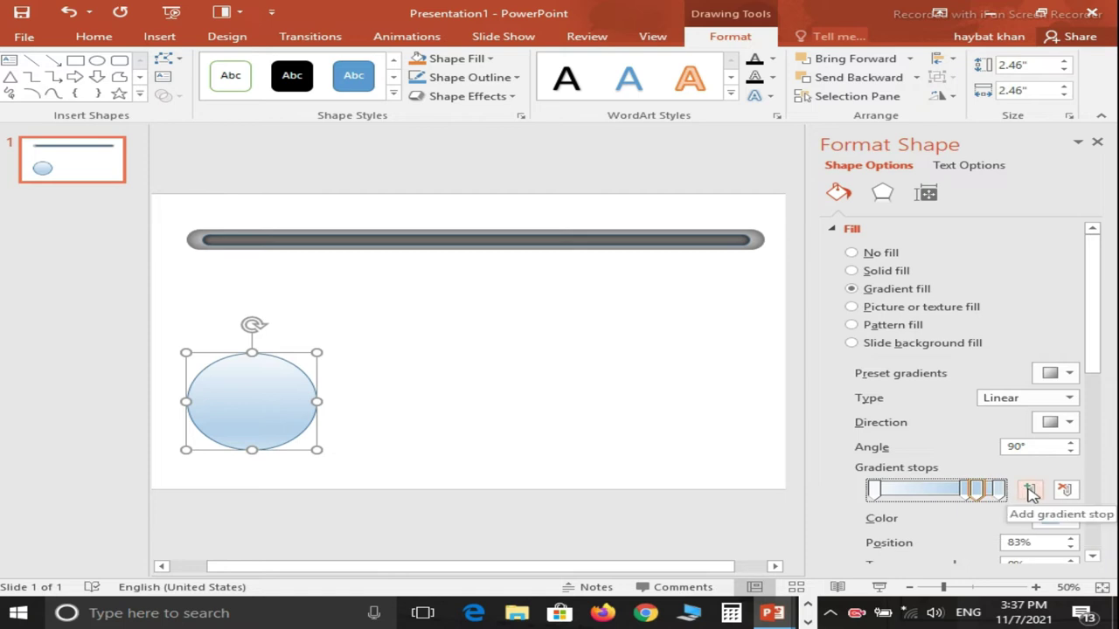
{"action": "left_click", "coordinate": [1072, 492]}
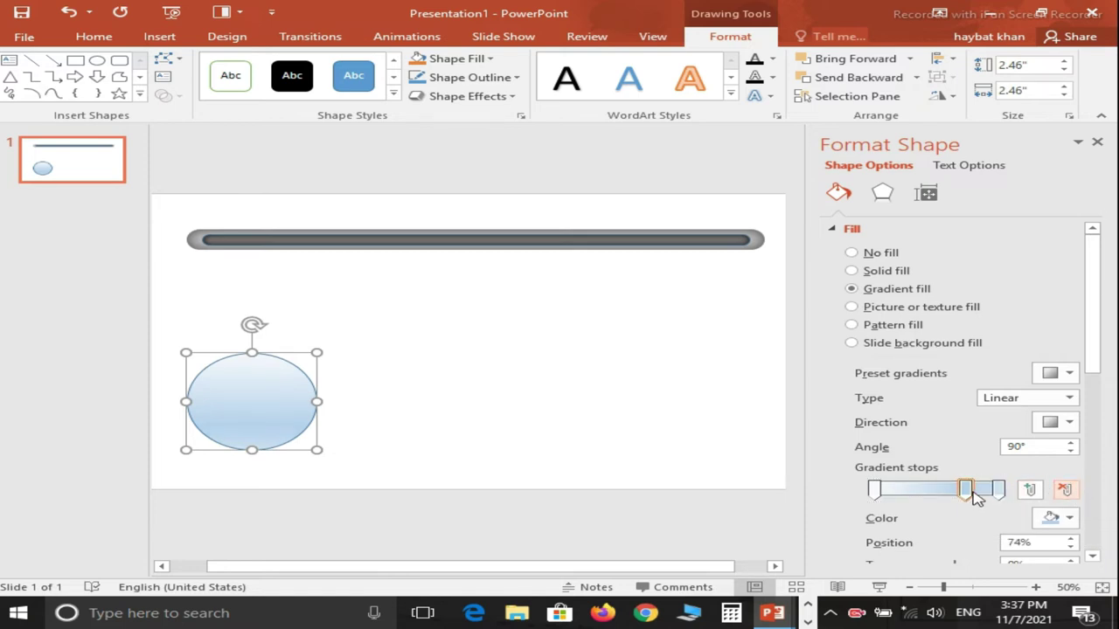
{"action": "left_click", "coordinate": [1068, 492]}
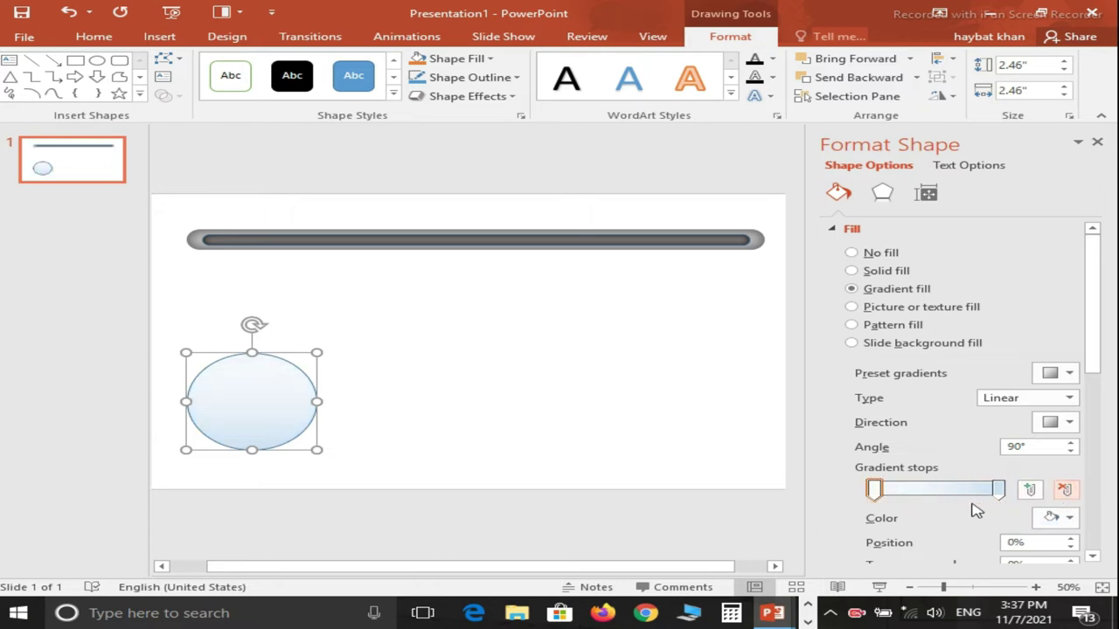
{"action": "left_click", "coordinate": [999, 491]}
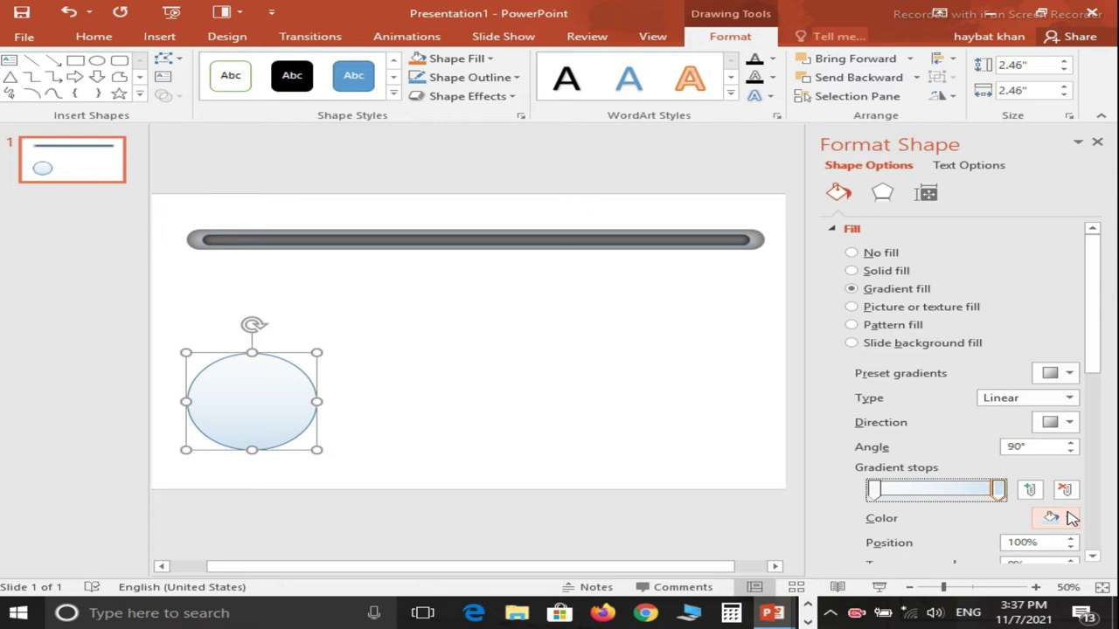
{"action": "left_click", "coordinate": [875, 491]}
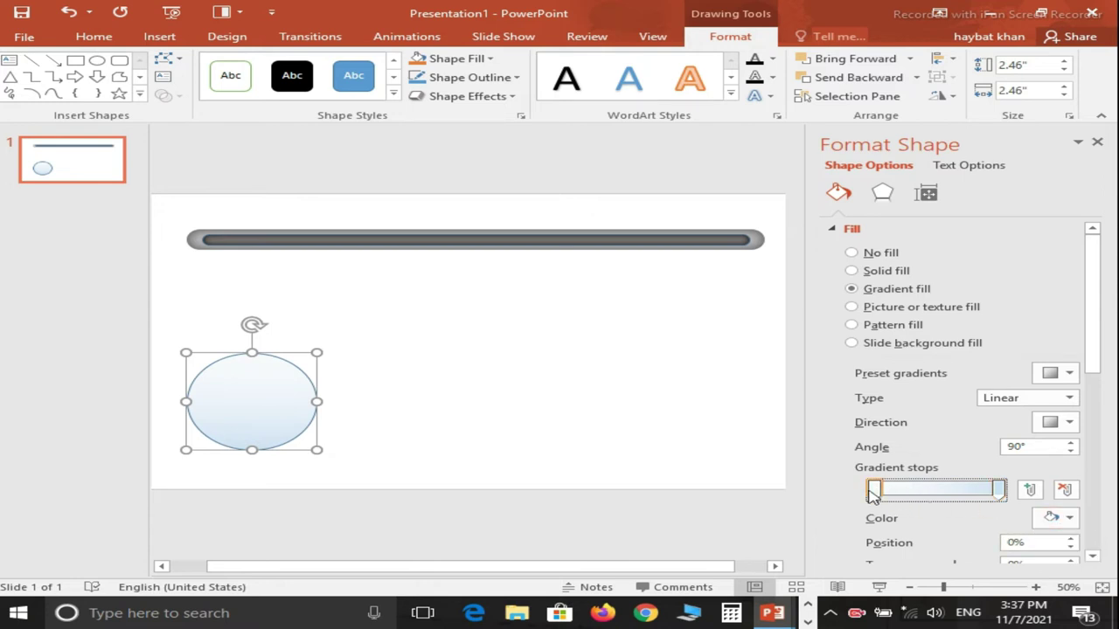
Step: Colour the top gradient stop yellow from the Standard colour palette
{"action": "left_click", "coordinate": [1075, 520]}
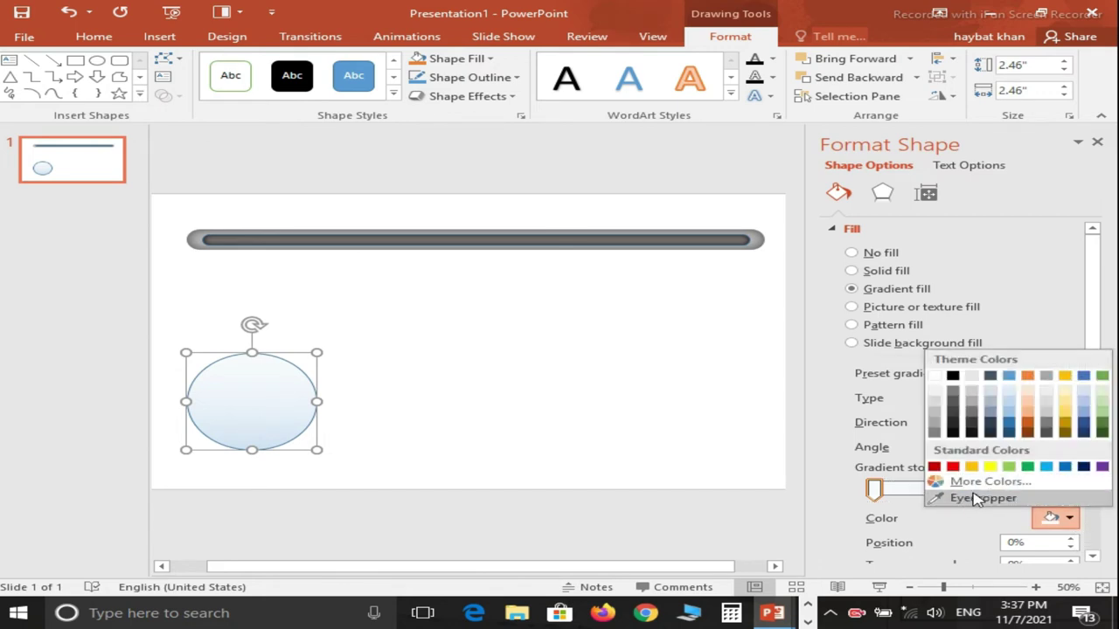
{"action": "left_click", "coordinate": [956, 482]}
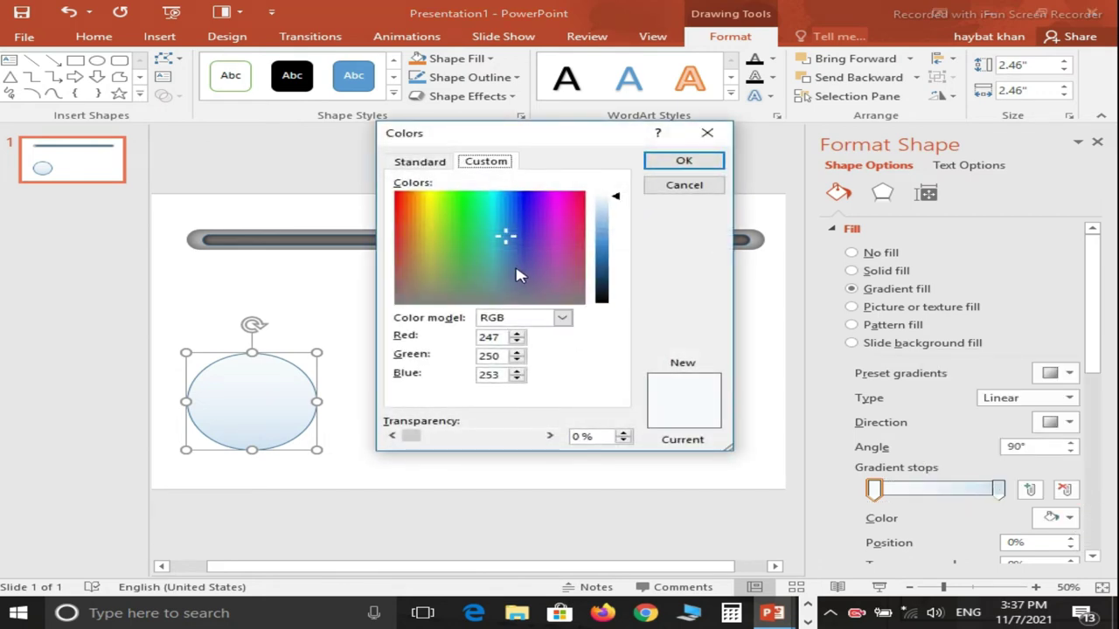
{"action": "left_click", "coordinate": [417, 166]}
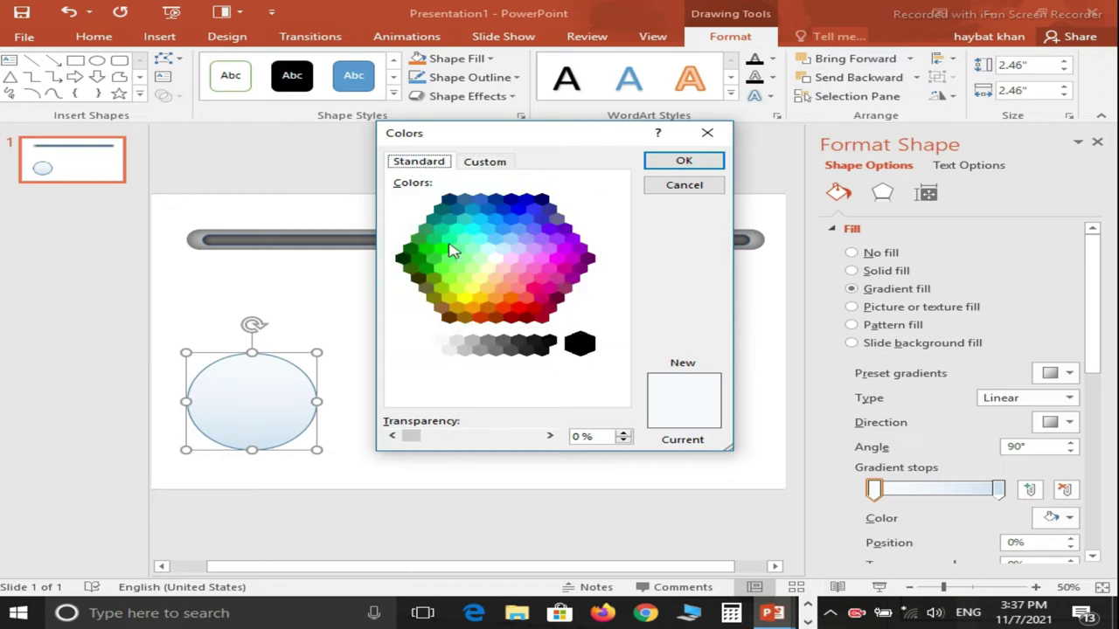
{"action": "left_click", "coordinate": [479, 299]}
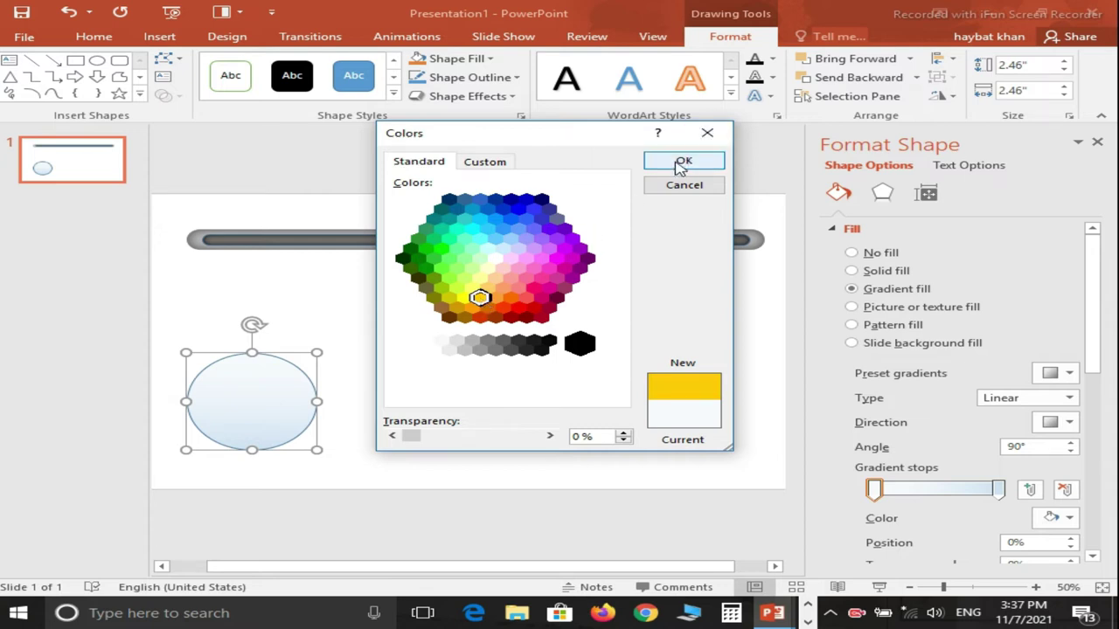
{"action": "left_click", "coordinate": [682, 163]}
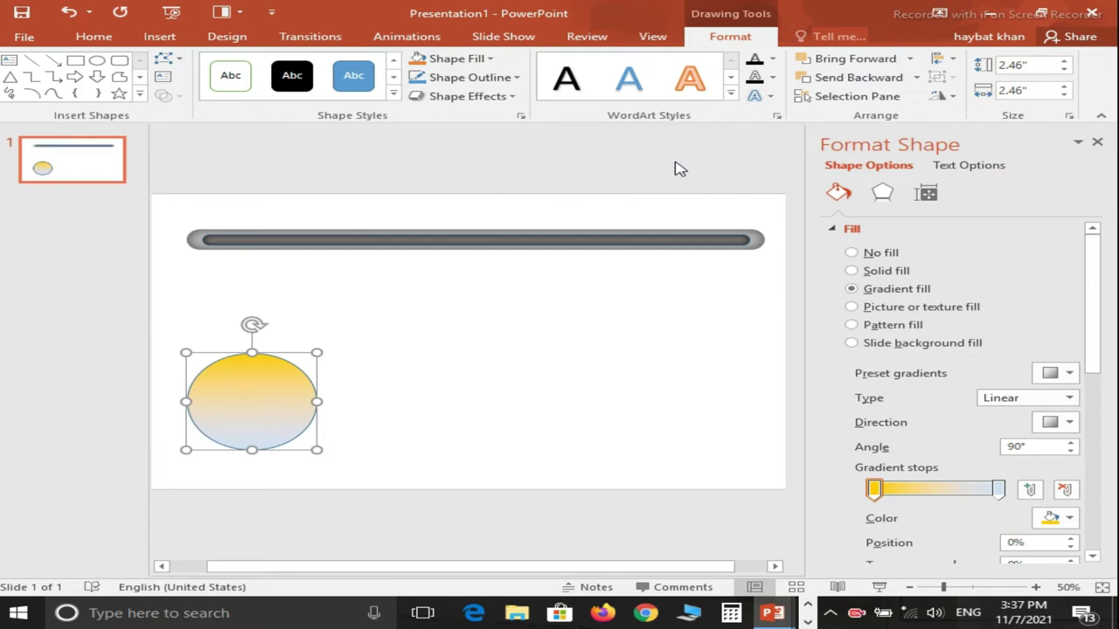
Step: Colour the end gradient stop orange from the Standard colour palette
{"action": "left_click", "coordinate": [998, 490]}
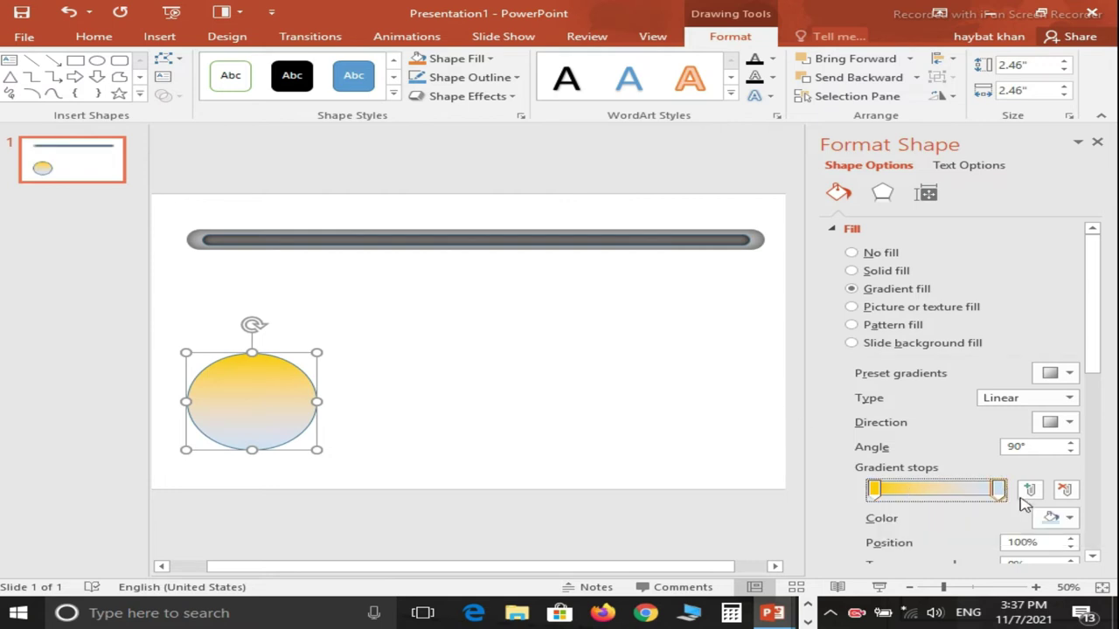
{"action": "left_click", "coordinate": [1070, 519]}
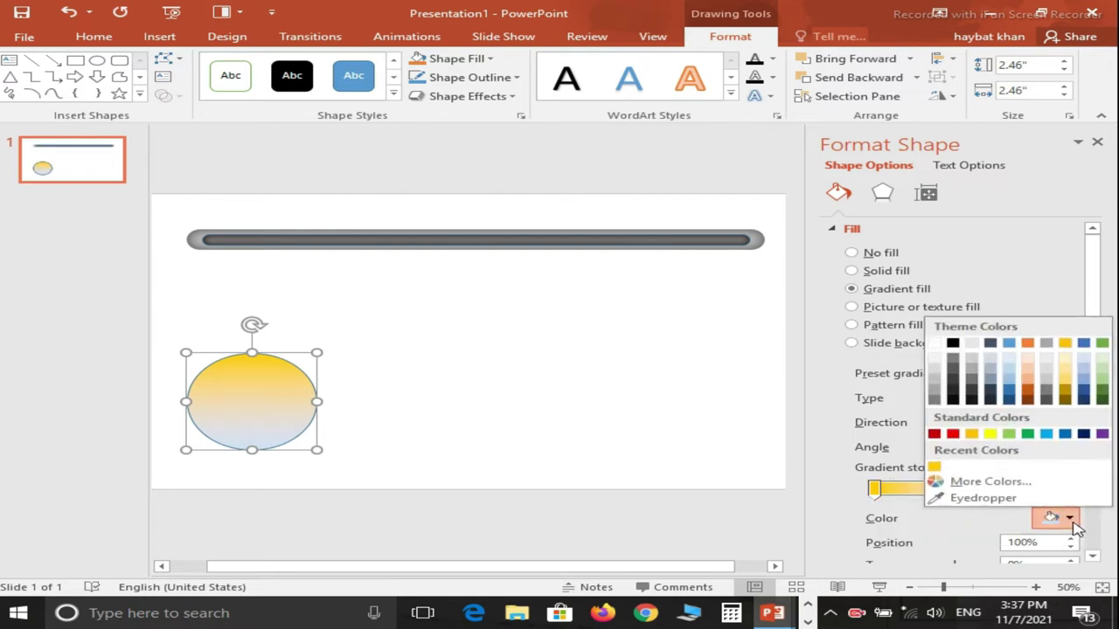
{"action": "left_click", "coordinate": [979, 481]}
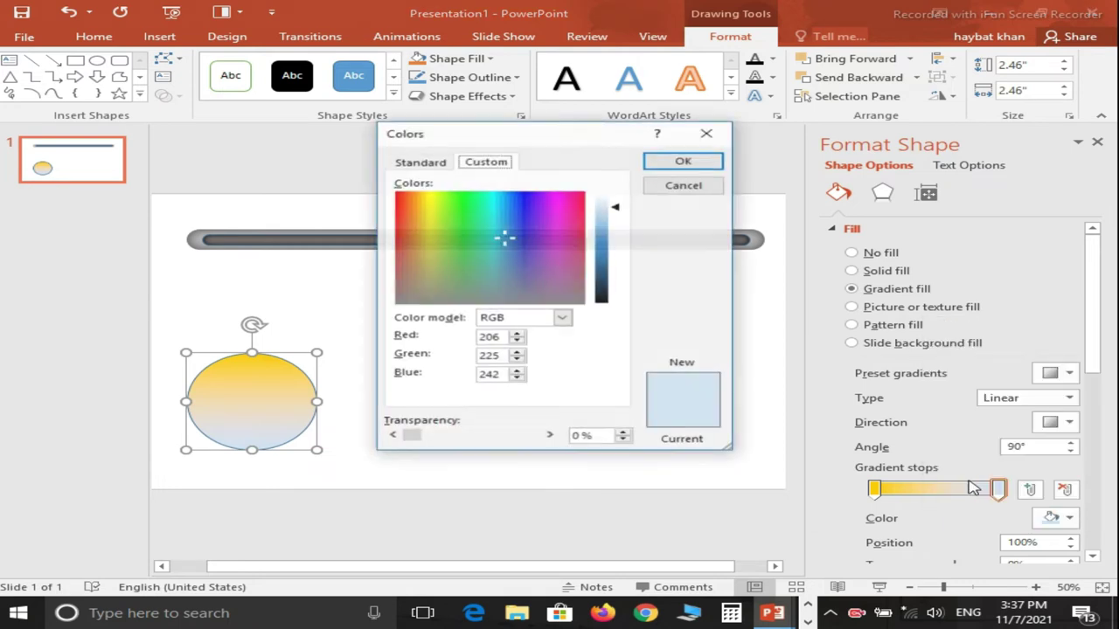
{"action": "left_click", "coordinate": [428, 163]}
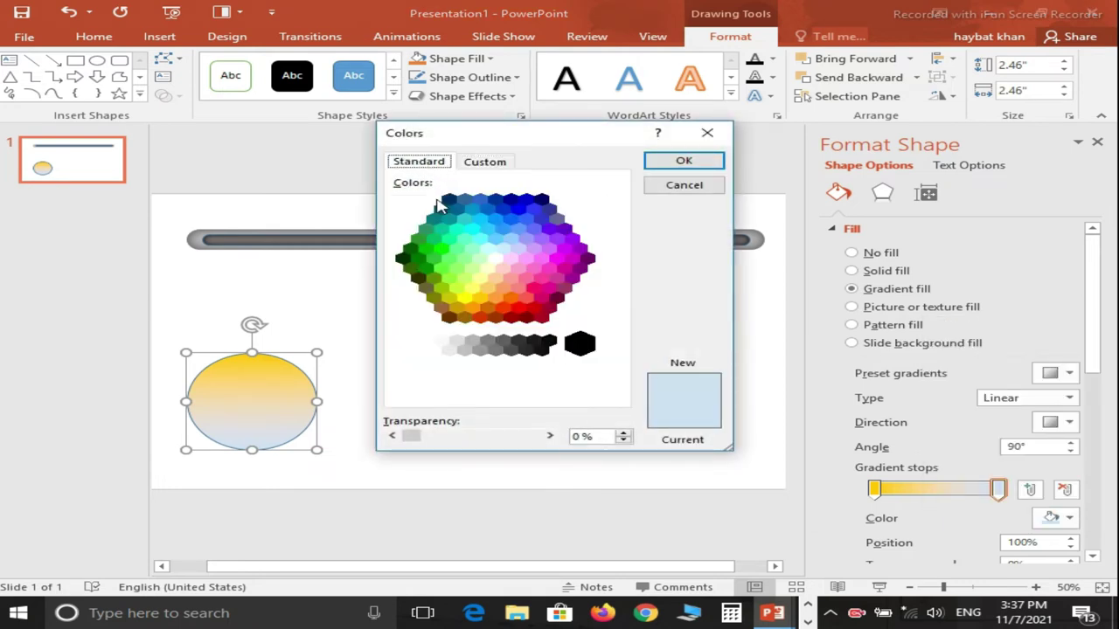
{"action": "left_click", "coordinate": [510, 300]}
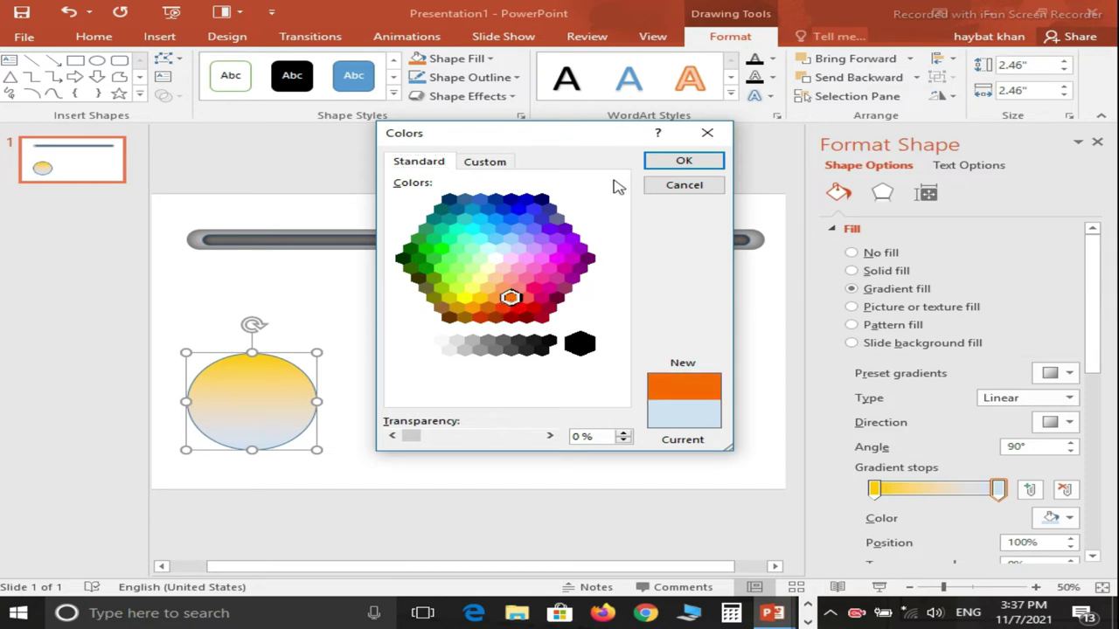
{"action": "left_click", "coordinate": [655, 160]}
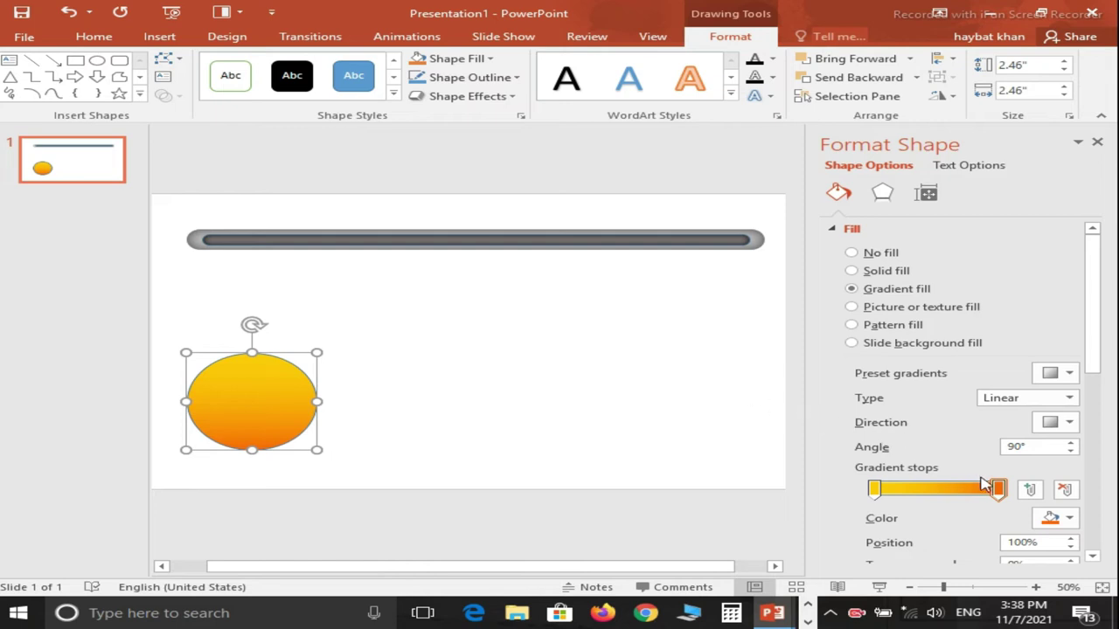
Step: Enter 50% transparency for the end gradient stop, then for the starting stop
{"action": "left_click_drag", "start_coordinate": [1092, 324], "coordinate": [1108, 368]}
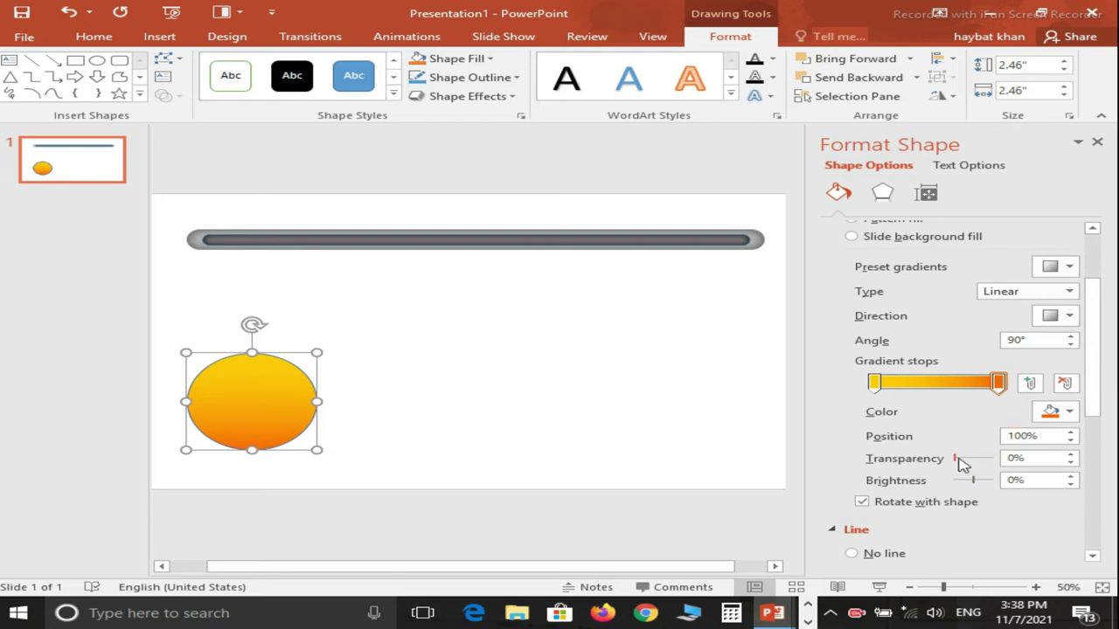
{"action": "double_click", "coordinate": [1039, 458]}
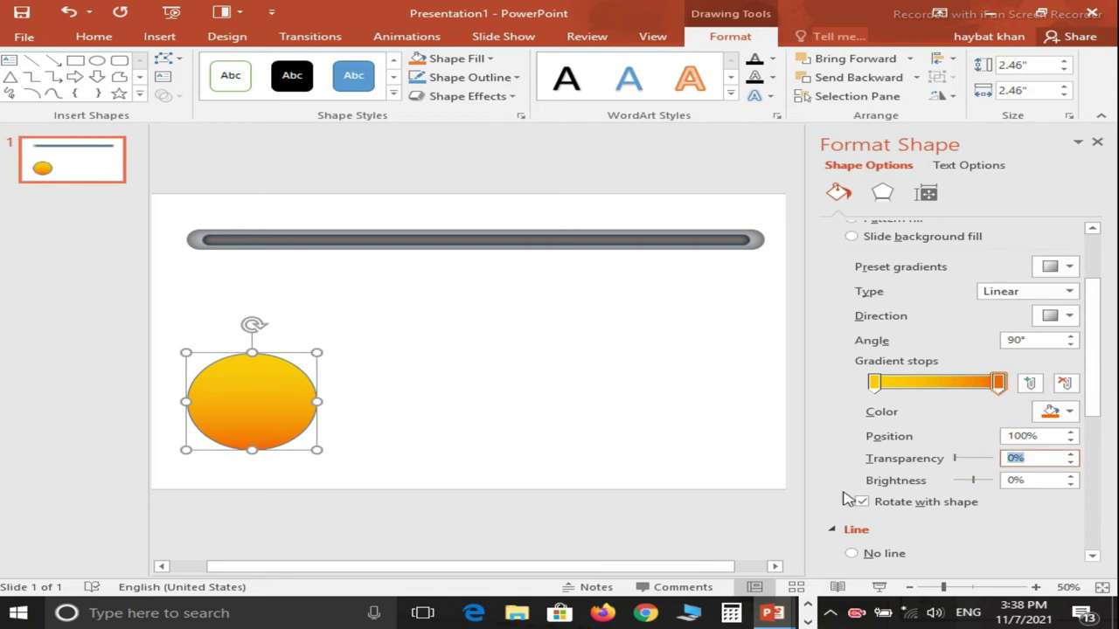
{"action": "type", "text": "50"}
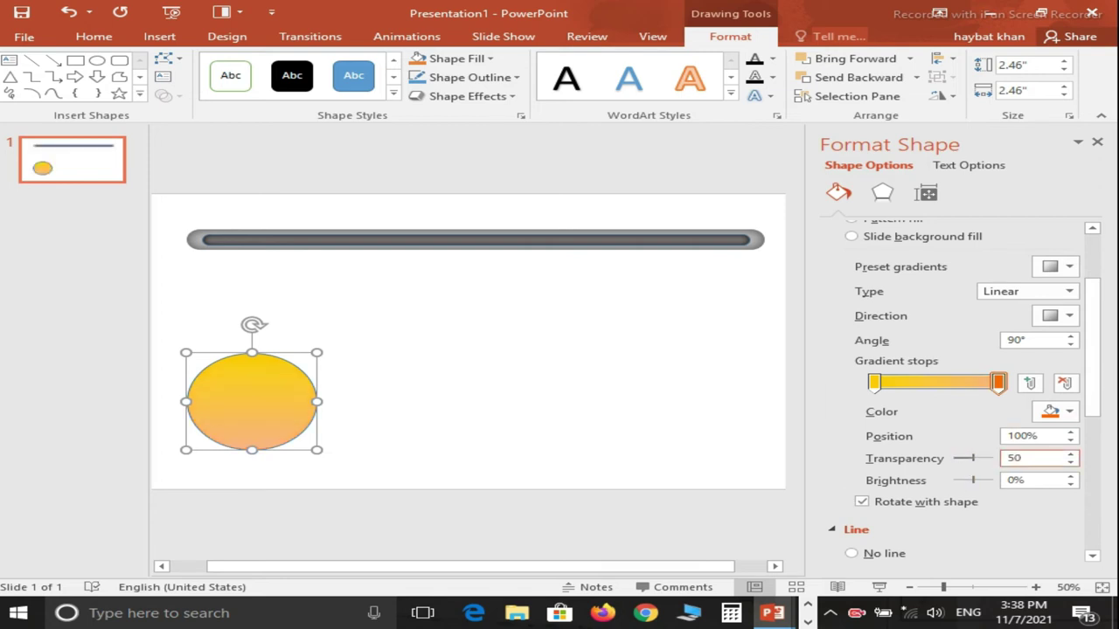
{"action": "left_click", "coordinate": [875, 384]}
{"action": "double_click", "coordinate": [1024, 458]}
{"action": "type", "text": "50"}
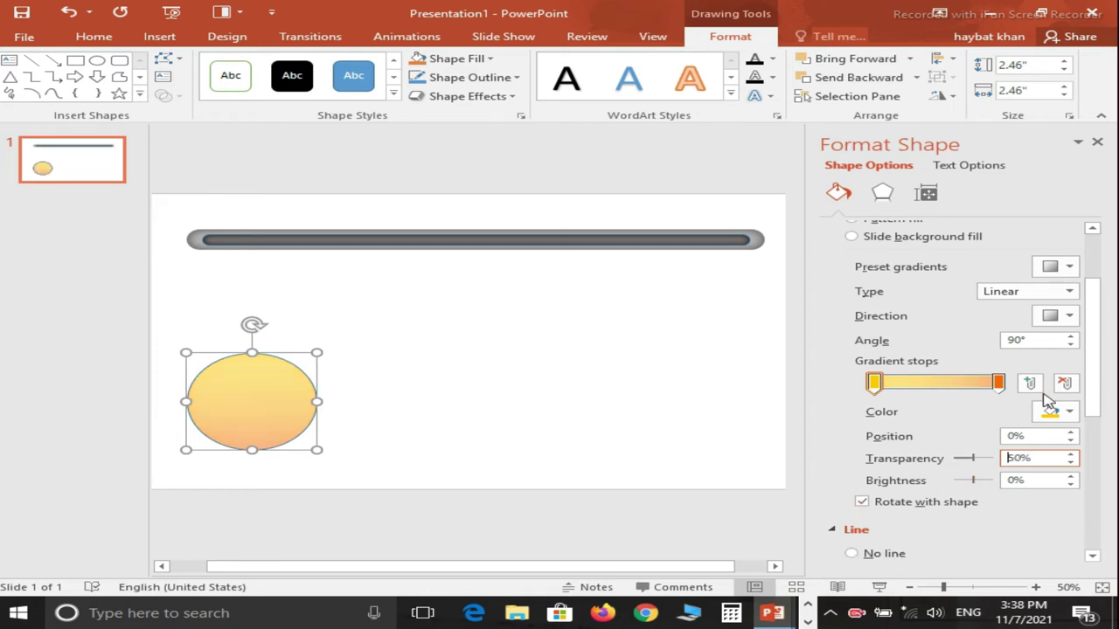
{"action": "left_click_drag", "start_coordinate": [1097, 376], "coordinate": [1098, 420]}
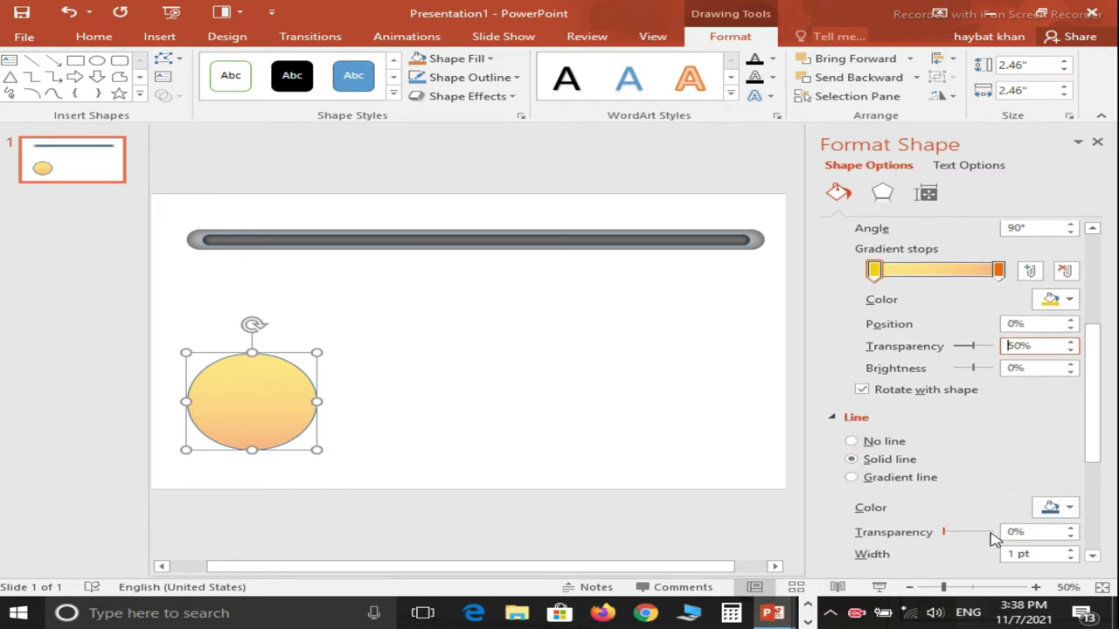
Step: Switch the circle's outline to a linear gradient line and choose its direction
{"action": "left_click_drag", "start_coordinate": [1092, 402], "coordinate": [1093, 425]}
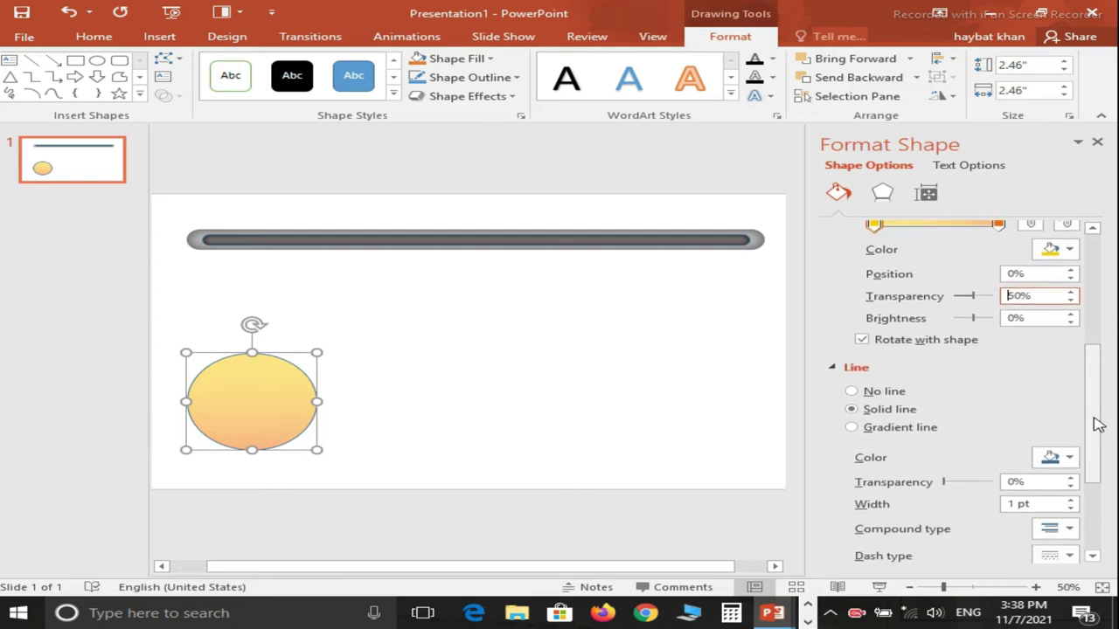
{"action": "left_click", "coordinate": [871, 428]}
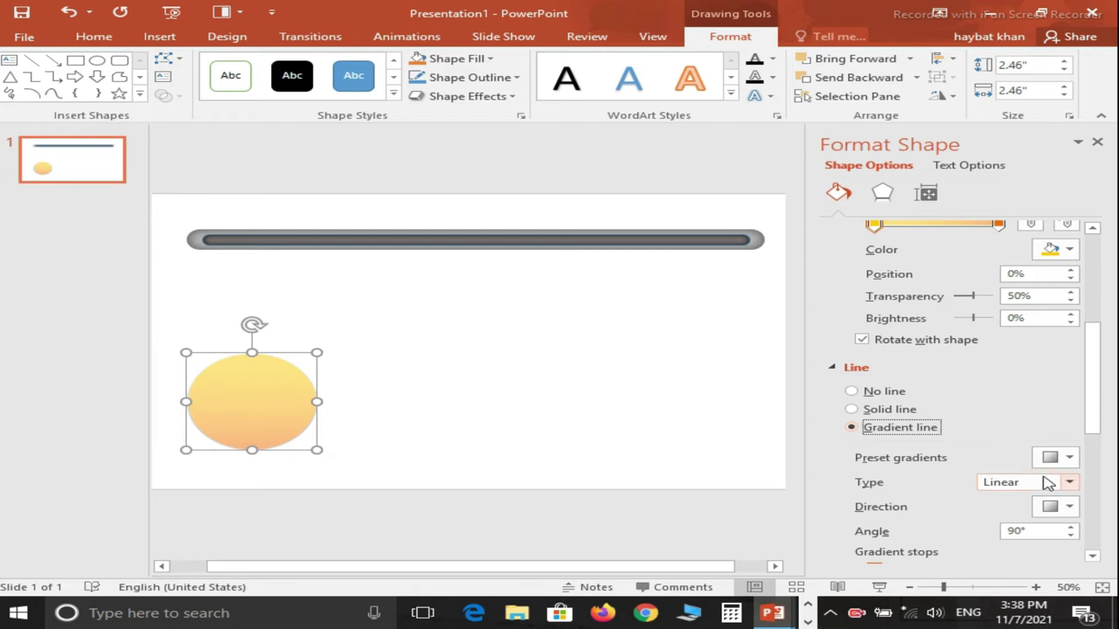
{"action": "left_click", "coordinate": [1068, 486]}
{"action": "left_click", "coordinate": [1068, 486]}
{"action": "left_click", "coordinate": [1071, 507]}
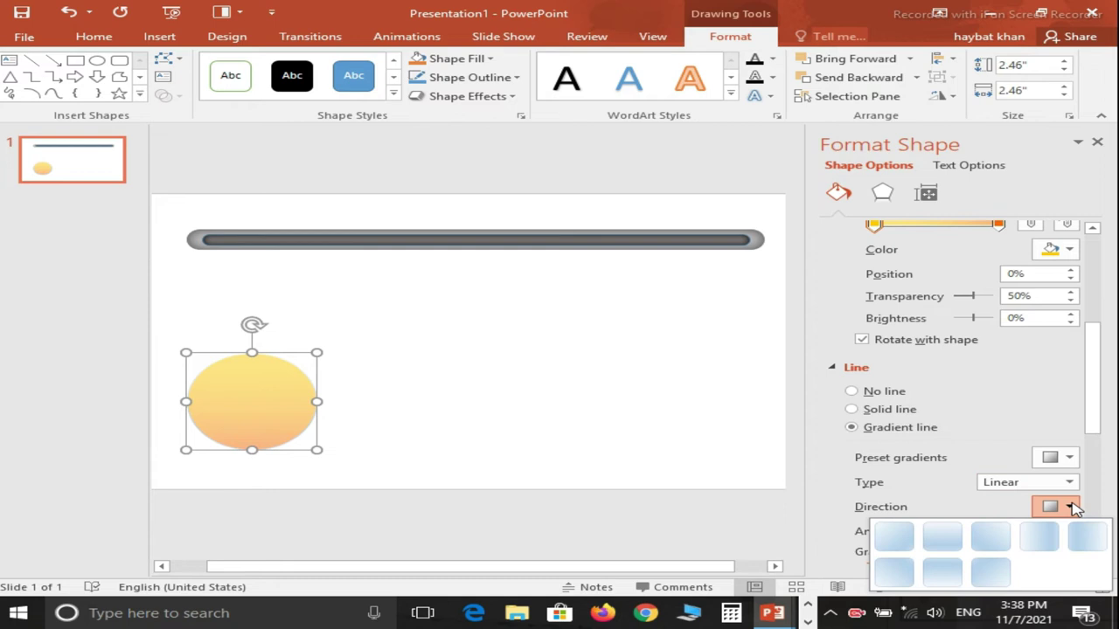
{"action": "left_click", "coordinate": [947, 548]}
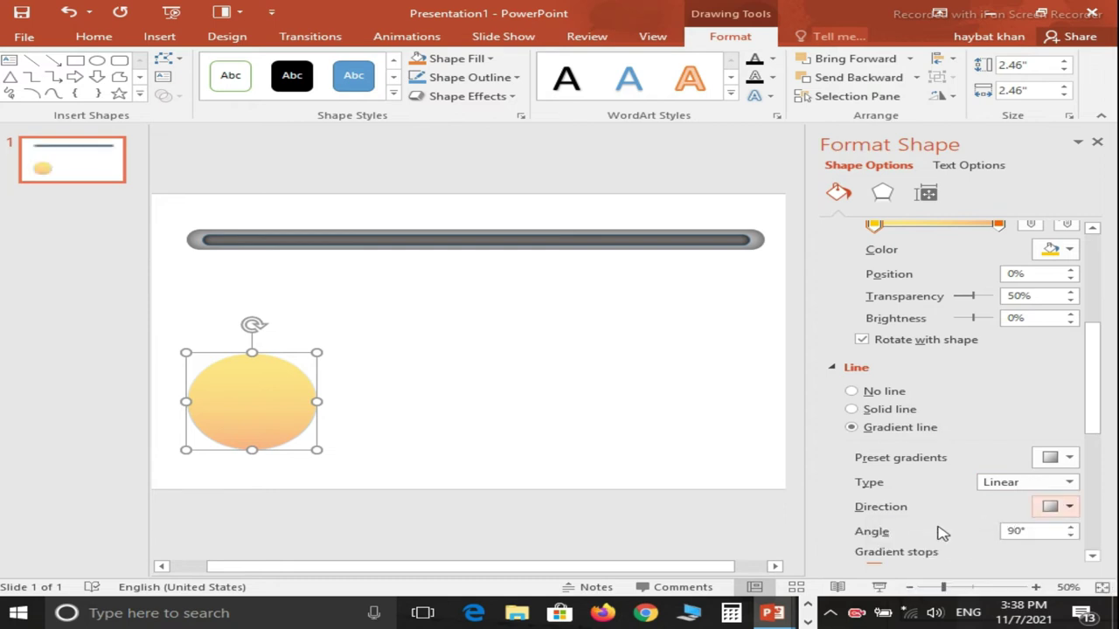
Step: Delete the extra outline stops at 83% and 74% and make the 100% end stop orange
{"action": "left_click_drag", "start_coordinate": [1091, 429], "coordinate": [1103, 466]}
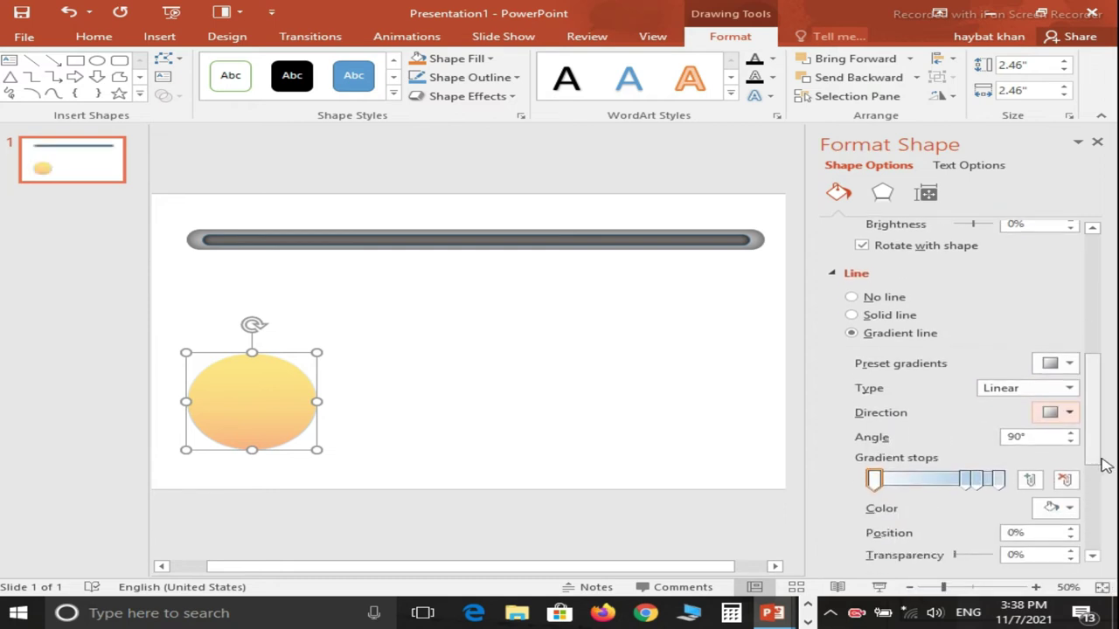
{"action": "left_click", "coordinate": [977, 482]}
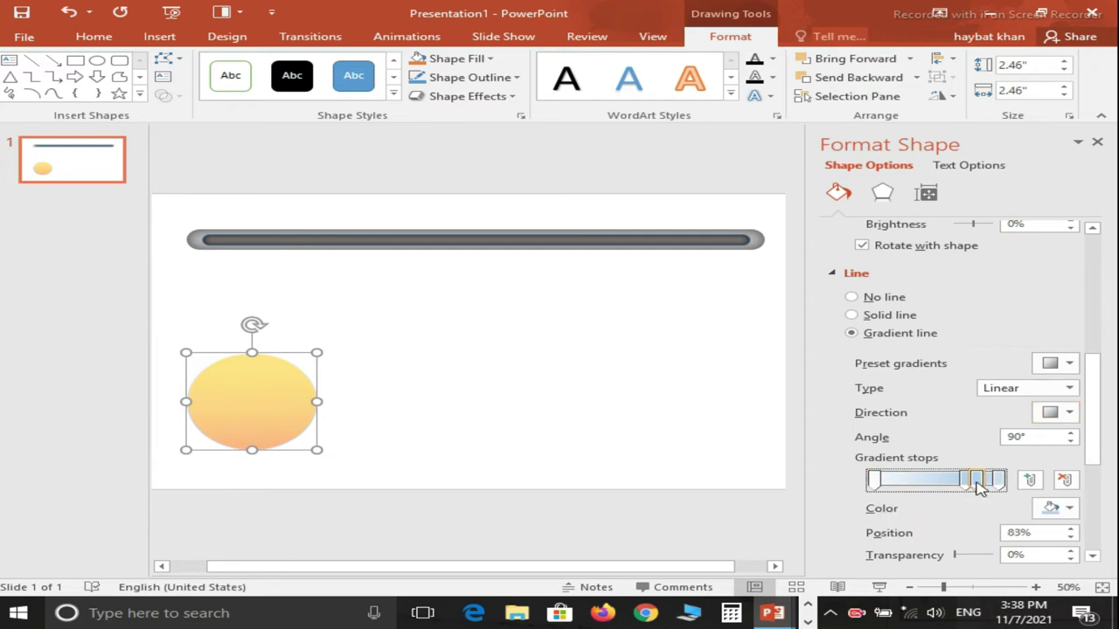
{"action": "left_click", "coordinate": [1064, 480]}
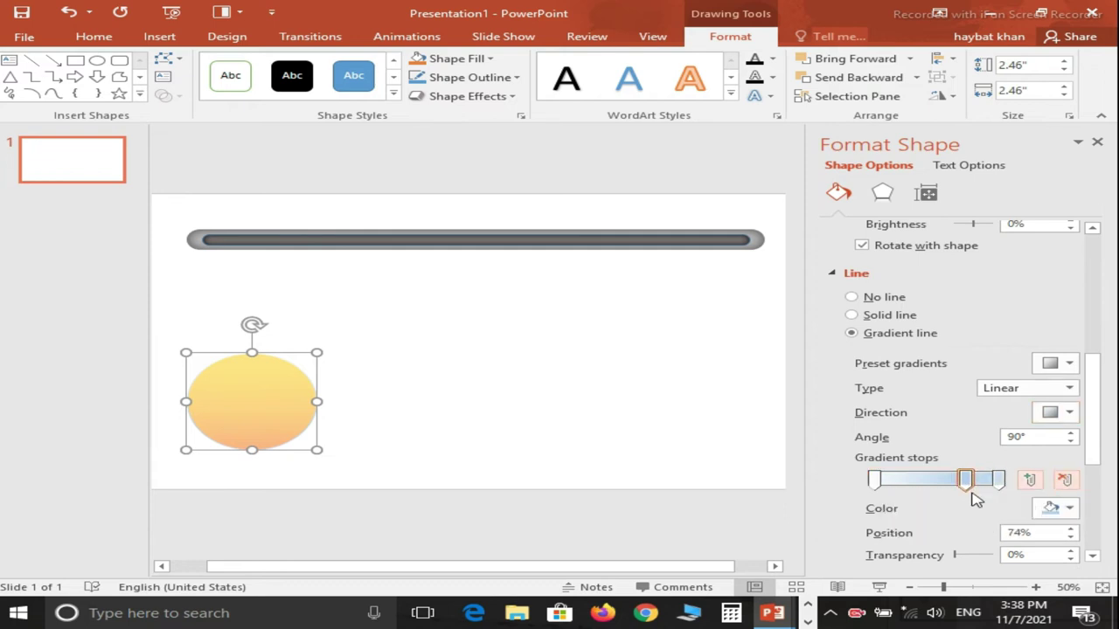
{"action": "left_click", "coordinate": [1064, 480]}
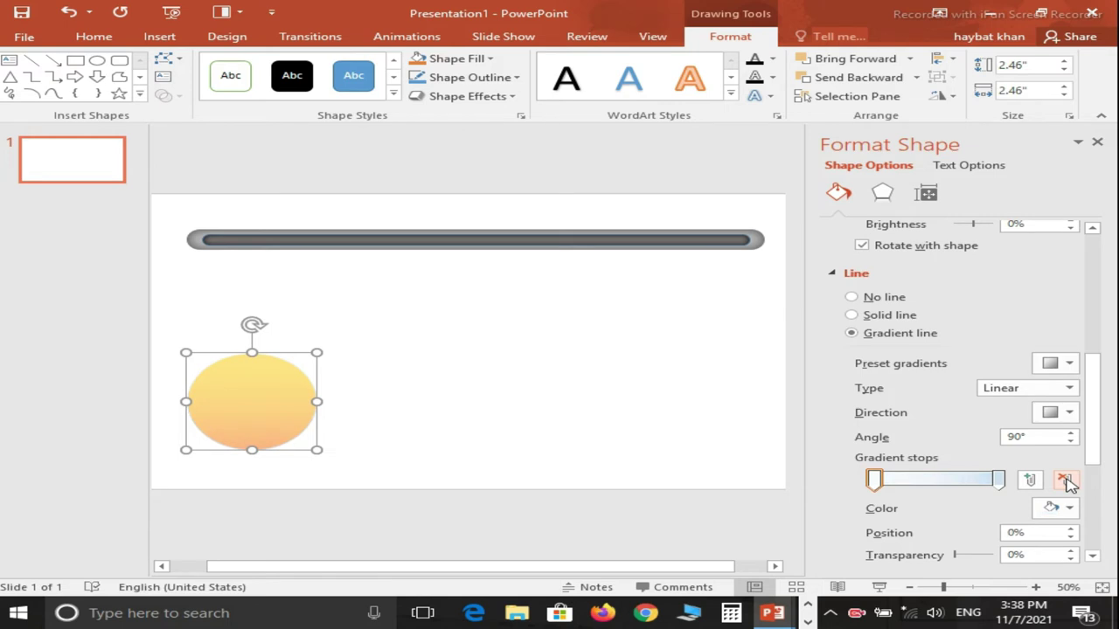
{"action": "left_click", "coordinate": [998, 480]}
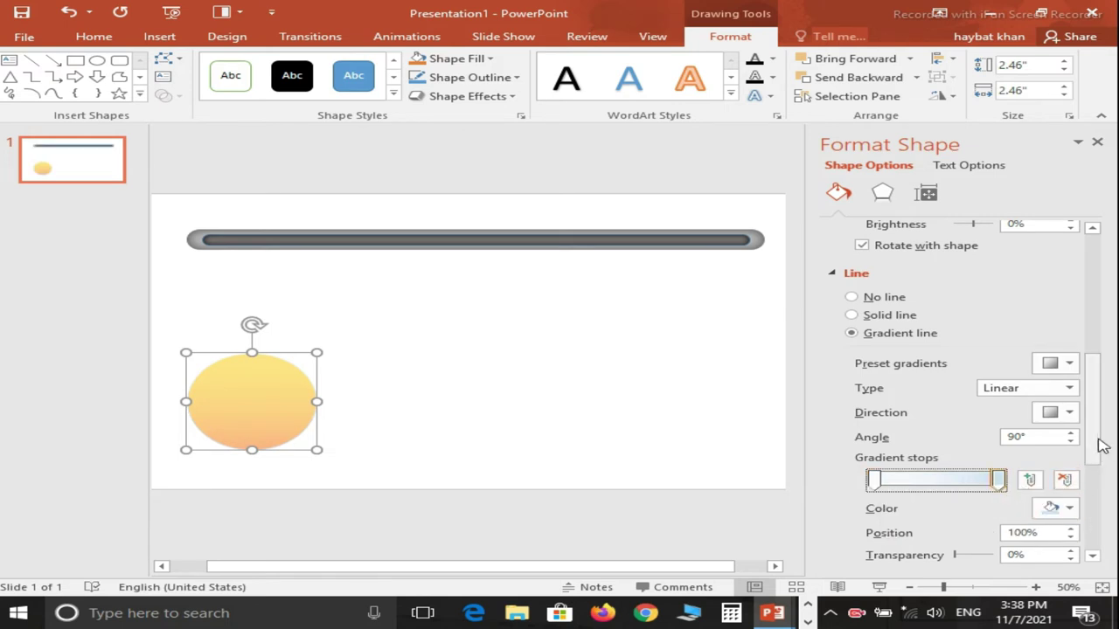
{"action": "left_click_drag", "start_coordinate": [1097, 445], "coordinate": [1105, 475]}
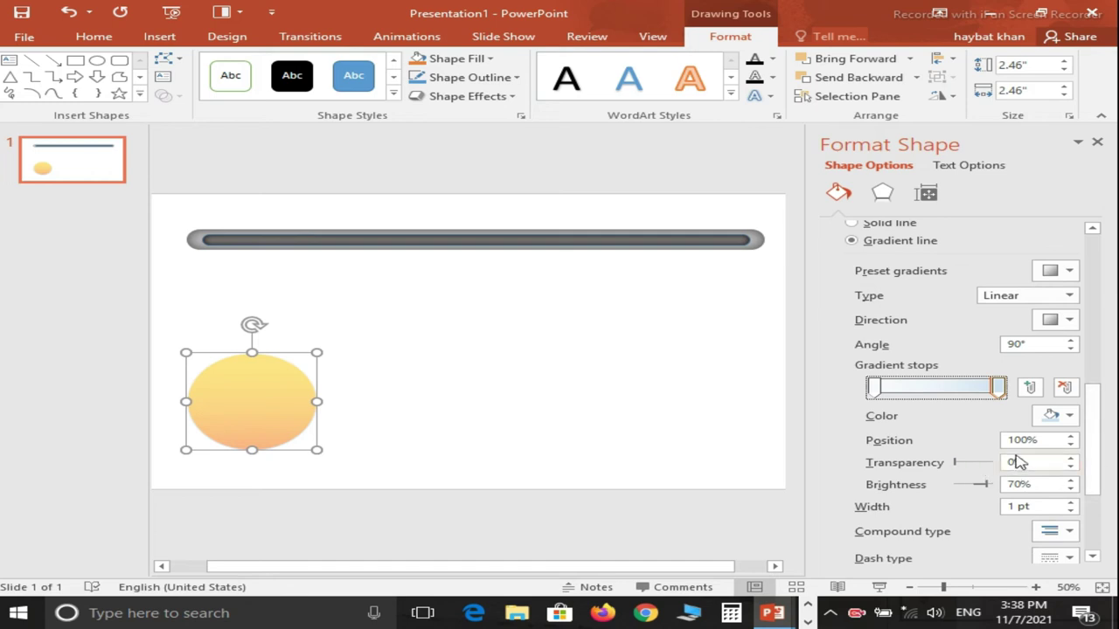
{"action": "left_click", "coordinate": [1067, 416]}
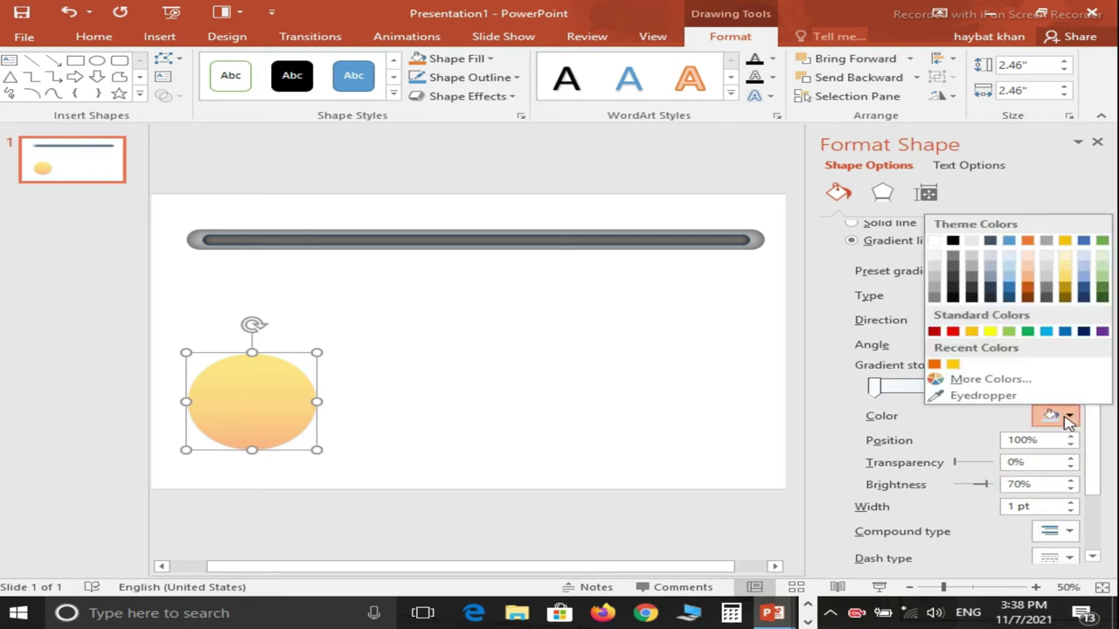
{"action": "left_click", "coordinate": [935, 365]}
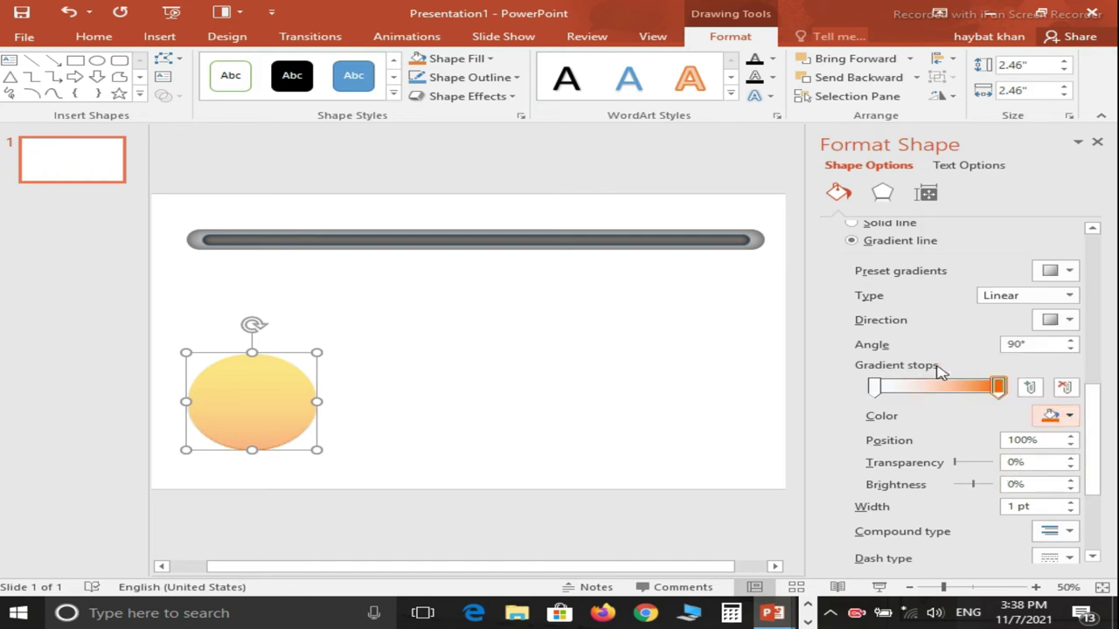
Step: Make the starting outline stop white at 100% transparency and set the gradient angle to 70°
{"action": "left_click", "coordinate": [874, 387]}
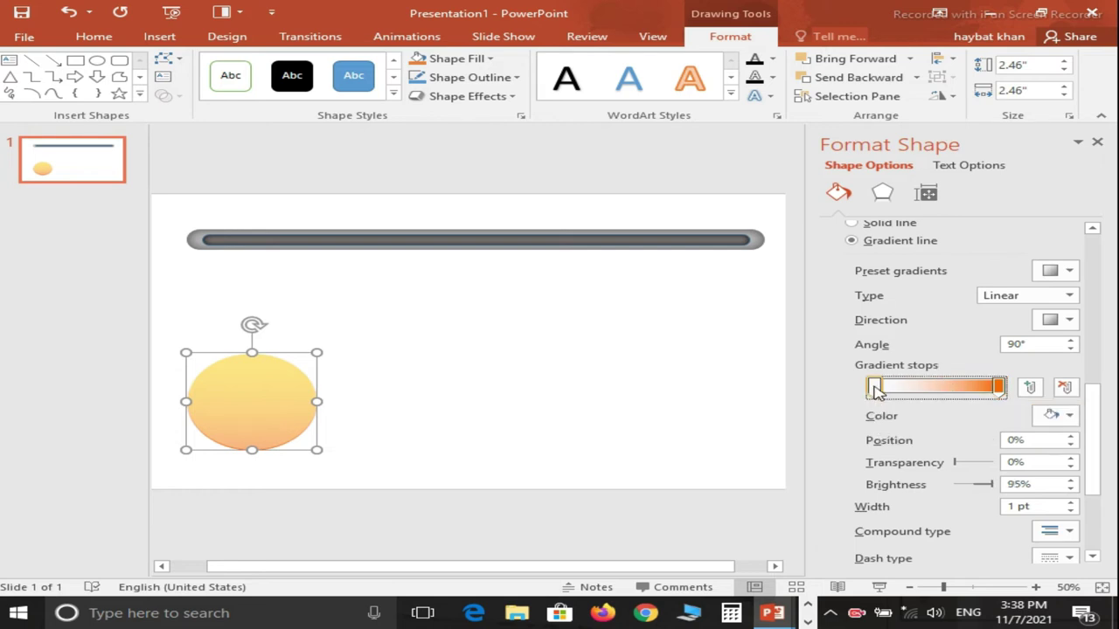
{"action": "left_click", "coordinate": [1067, 416]}
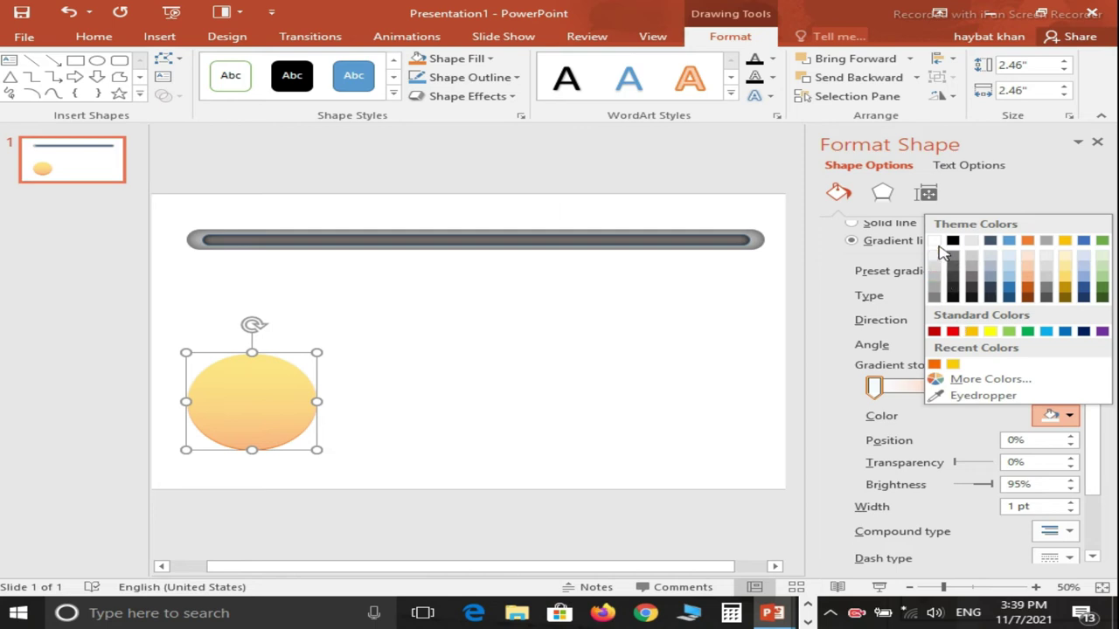
{"action": "left_click", "coordinate": [936, 245]}
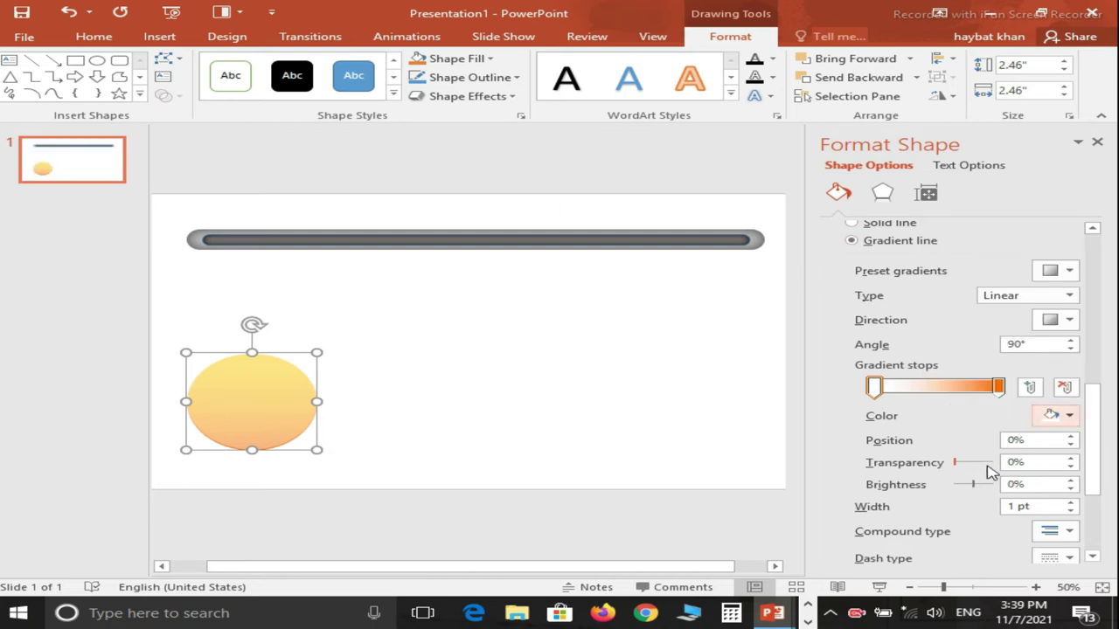
{"action": "left_click_drag", "start_coordinate": [955, 464], "coordinate": [996, 463]}
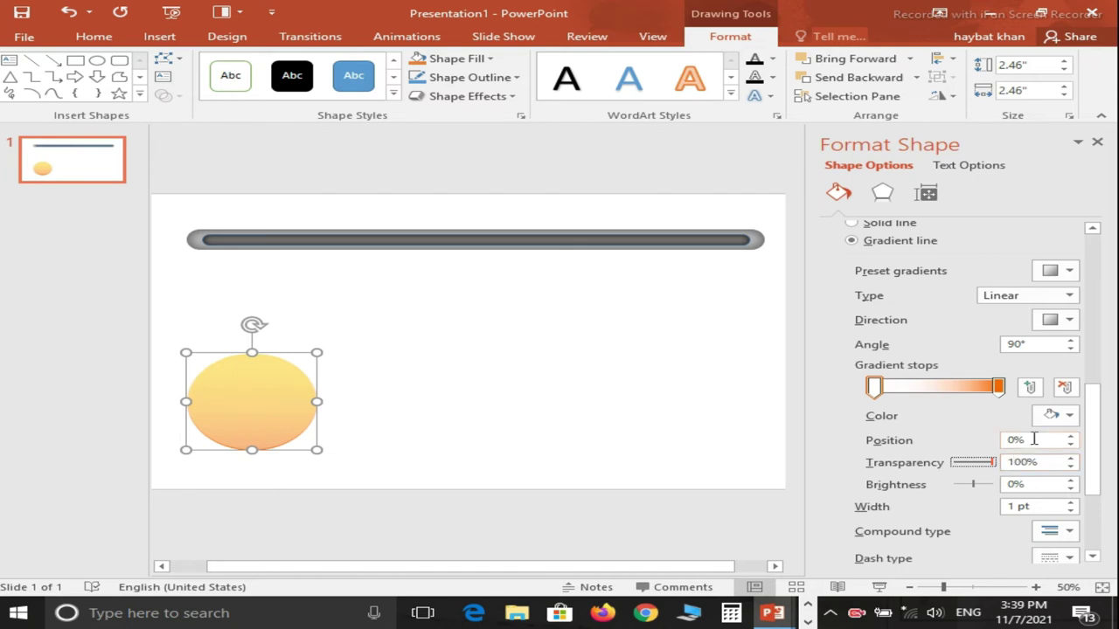
{"action": "left_click", "coordinate": [1072, 344]}
{"action": "left_click", "coordinate": [1071, 348]}
{"action": "left_click", "coordinate": [1071, 349]}
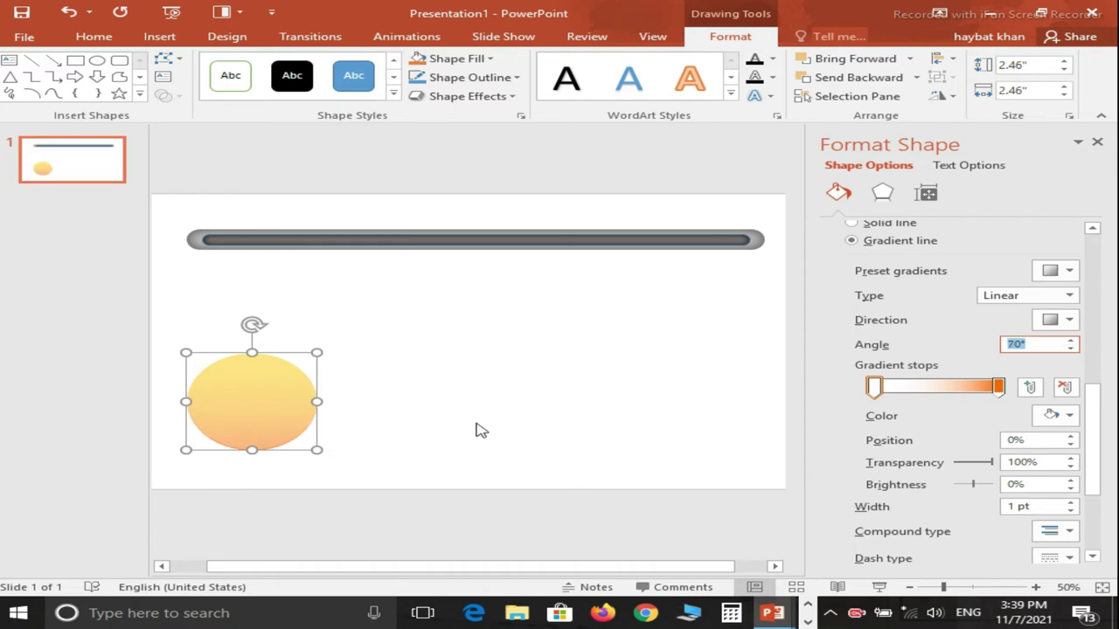
Step: Draw a small oval at the top of the gradient circle and give it no outline
{"action": "left_click", "coordinate": [441, 431]}
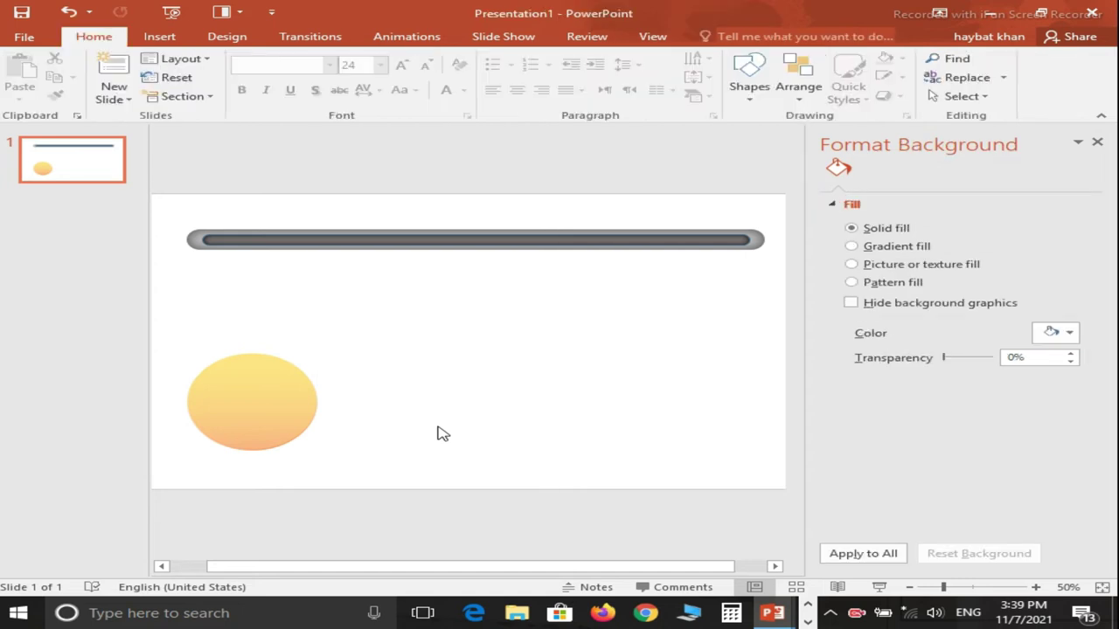
{"action": "left_click", "coordinate": [256, 395]}
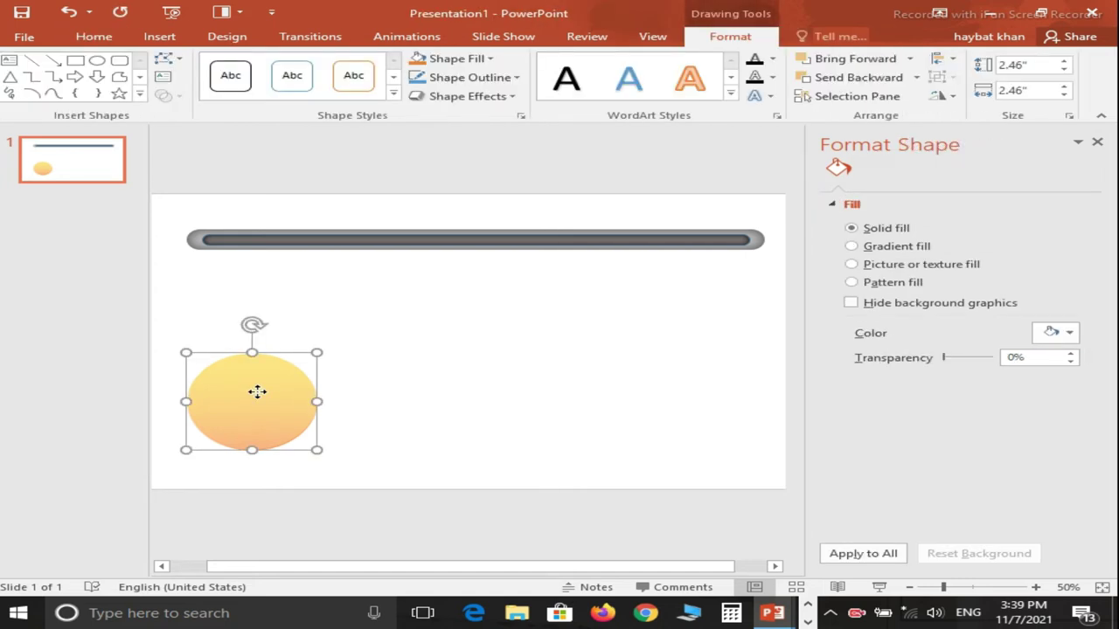
{"action": "left_click", "coordinate": [98, 61]}
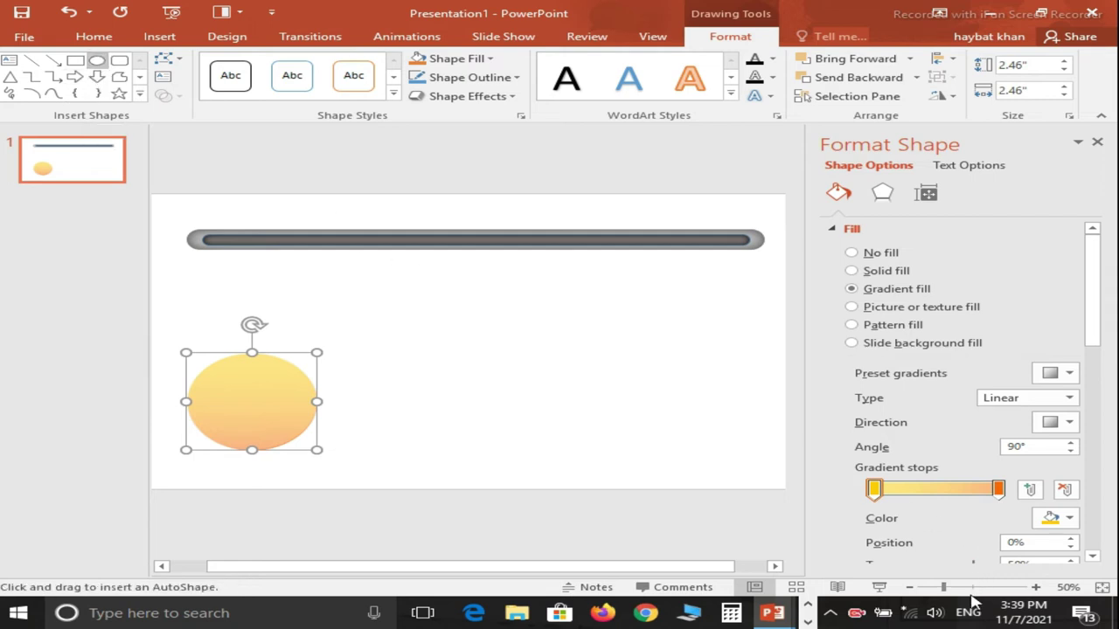
{"action": "left_click_drag", "start_coordinate": [952, 592], "coordinate": [966, 593]}
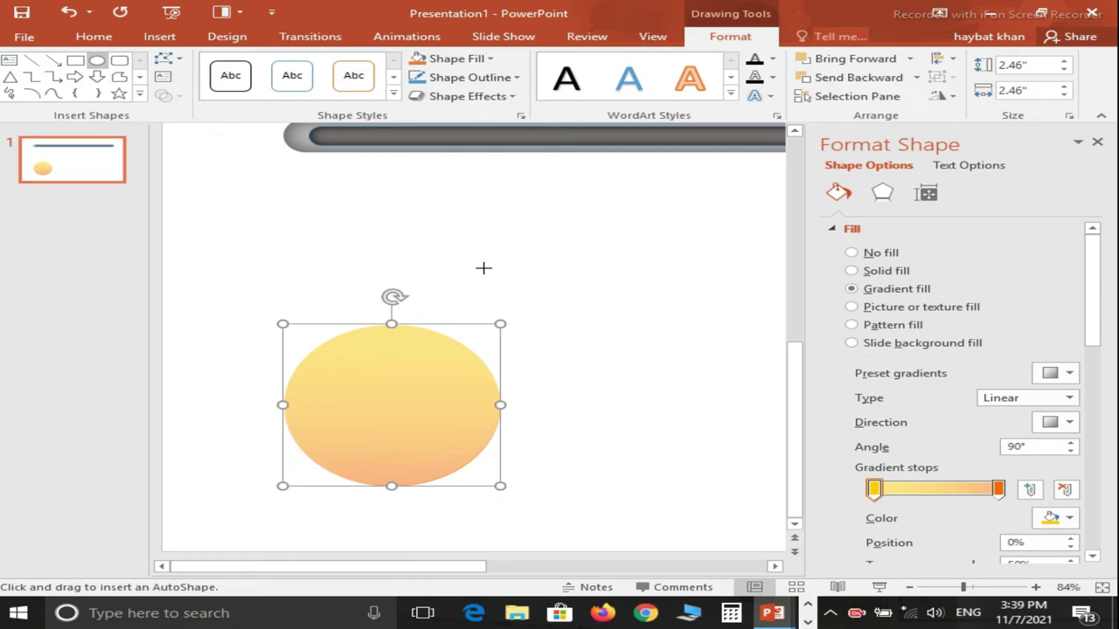
{"action": "left_click_drag", "start_coordinate": [484, 267], "coordinate": [498, 271]}
{"action": "mouse_move", "coordinate": [498, 271]}
{"action": "left_mouse_down"}
{"action": "mouse_move", "coordinate": [400, 364]}
{"action": "mouse_move", "coordinate": [392, 338]}
{"action": "left_mouse_up"}
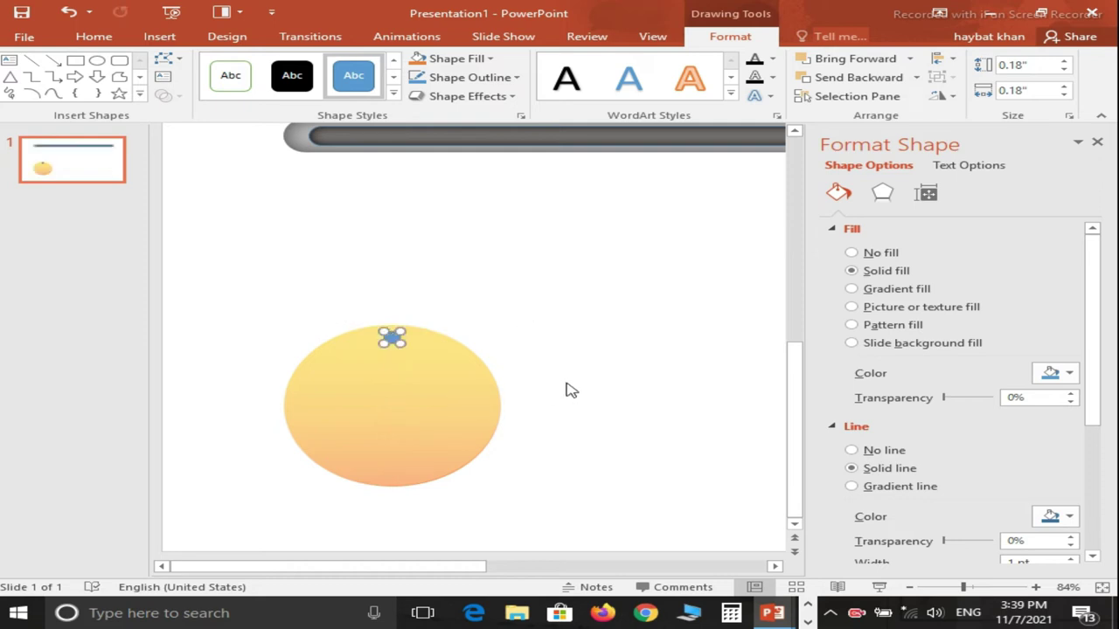
{"action": "left_click", "coordinate": [463, 81]}
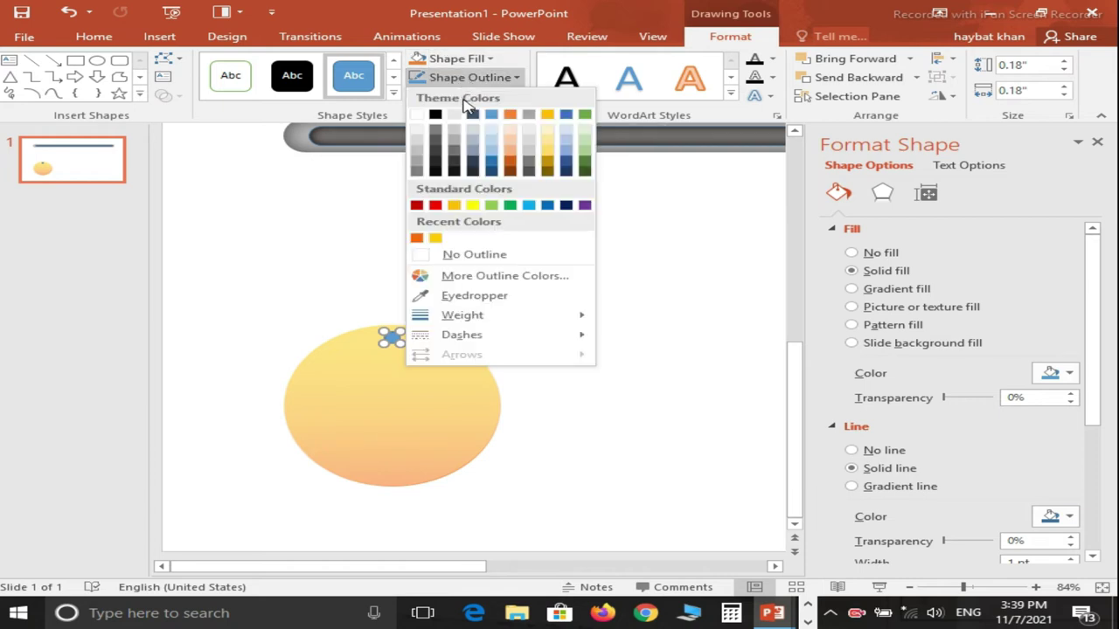
{"action": "left_click", "coordinate": [464, 254]}
Step: Subtract the small oval from the big circle with Merge Shapes, then reselect the punched circle
{"action": "left_click", "coordinate": [414, 400]}
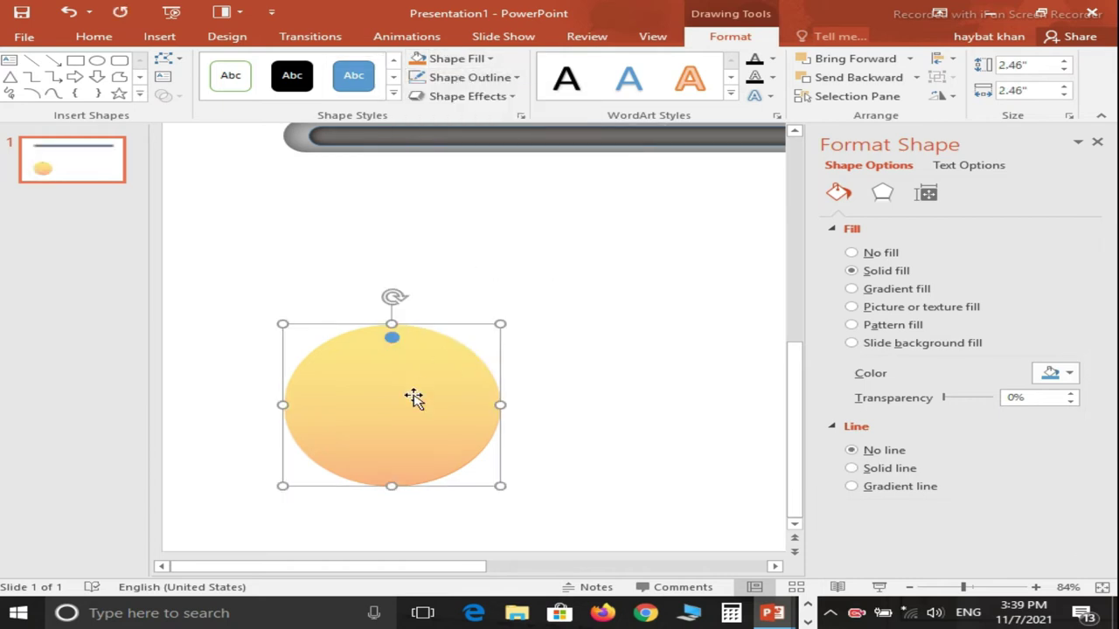
{"action": "left_click", "coordinate": [392, 341], "text": "ctrl"}
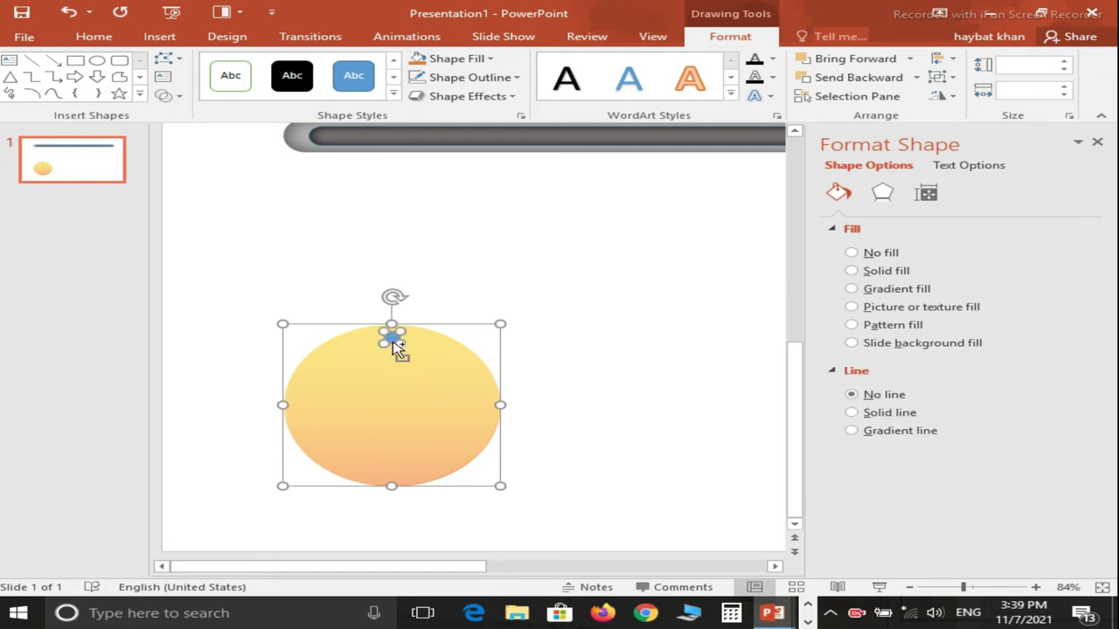
{"action": "left_click", "coordinate": [166, 95]}
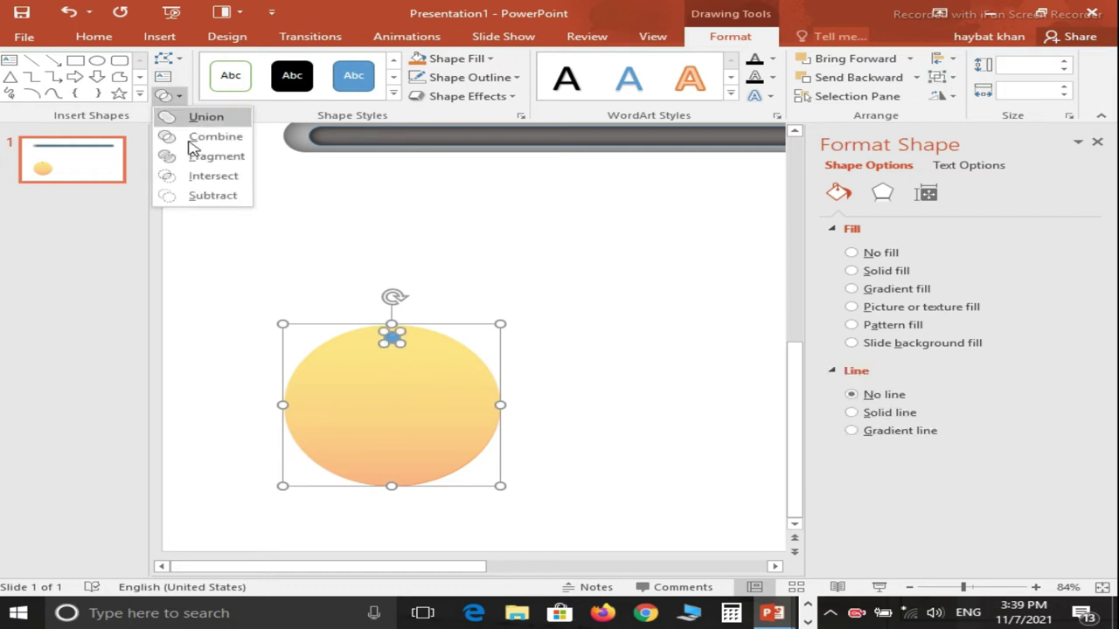
{"action": "left_click", "coordinate": [200, 198]}
{"action": "left_click", "coordinate": [511, 282]}
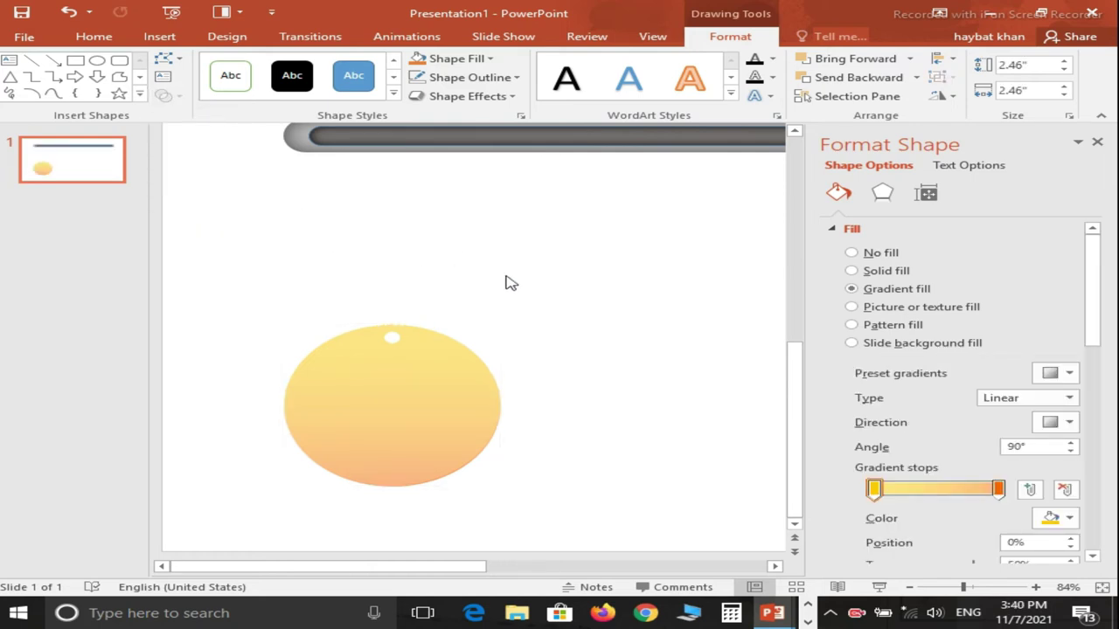
{"action": "mouse_move", "coordinate": [260, 286]}
{"action": "left_mouse_down"}
{"action": "mouse_move", "coordinate": [511, 483]}
{"action": "mouse_move", "coordinate": [551, 528]}
{"action": "left_mouse_up"}
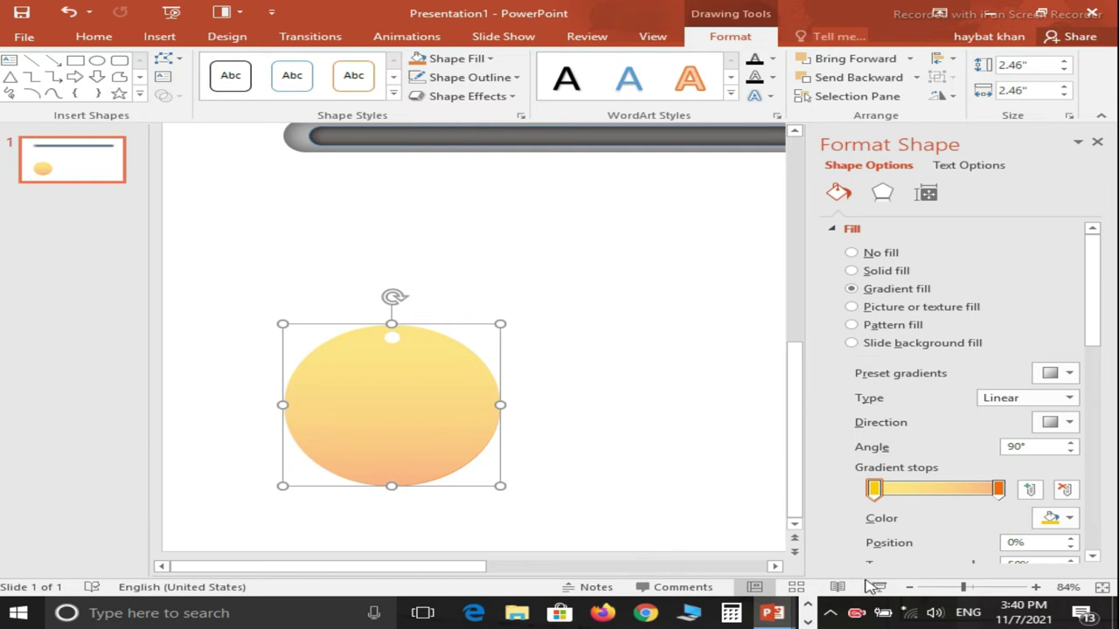
Step: Zoom out to 50% and paste a copy of the circle to the right of the first
{"action": "left_click", "coordinate": [909, 587]}
{"action": "left_click", "coordinate": [909, 586]}
{"action": "left_click", "coordinate": [909, 587]}
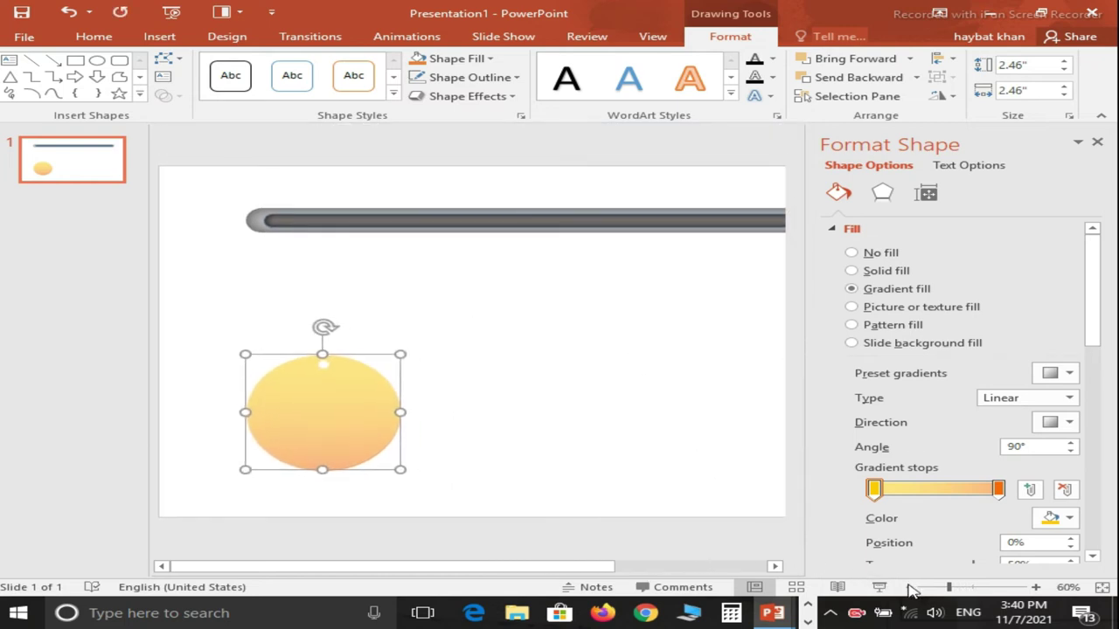
{"action": "left_click", "coordinate": [908, 586]}
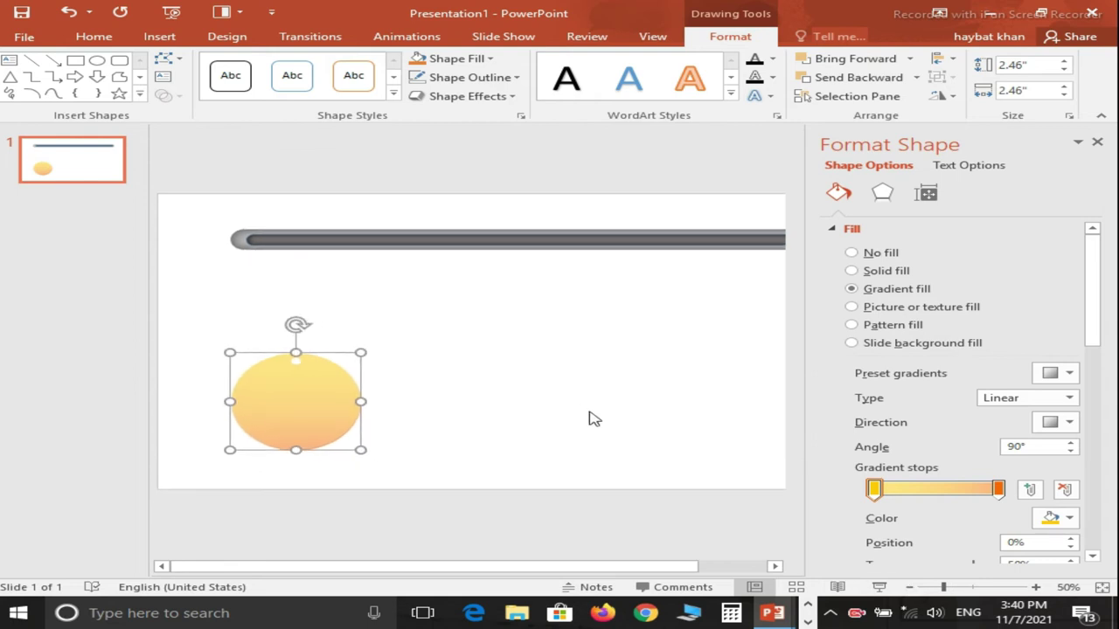
{"action": "key", "text": "ctrl+c"}
{"action": "key", "text": "ctrl+v"}
{"action": "mouse_move", "coordinate": [311, 405]}
{"action": "left_mouse_down"}
{"action": "mouse_move", "coordinate": [420, 410]}
{"action": "mouse_move", "coordinate": [445, 398]}
{"action": "mouse_move", "coordinate": [442, 387]}
{"action": "left_mouse_up"}
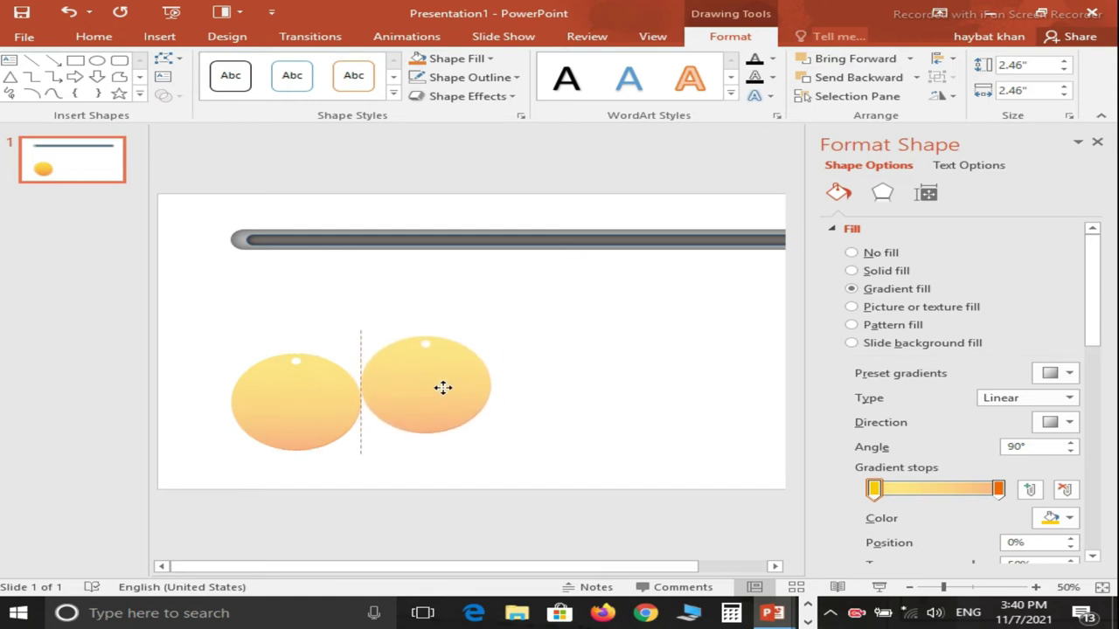
{"action": "left_click_drag", "start_coordinate": [442, 387], "coordinate": [444, 391]}
Step: Duplicate three more circles with Ctrl+D, placing them alternately low and high along the row
{"action": "key", "text": "ctrl+d"}
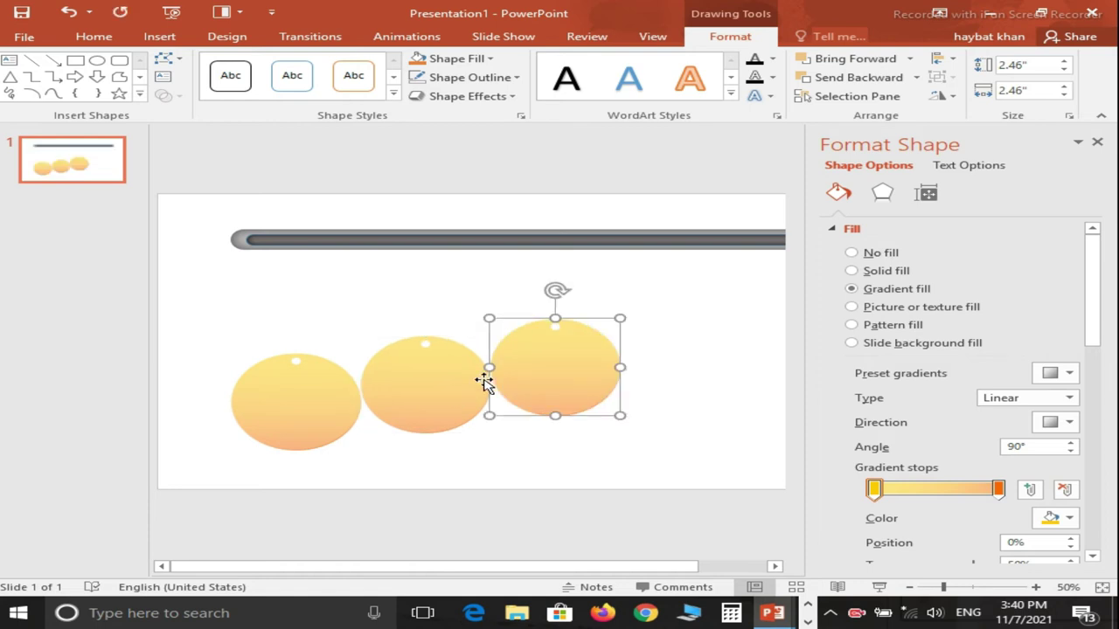
{"action": "left_click_drag", "start_coordinate": [545, 369], "coordinate": [541, 420]}
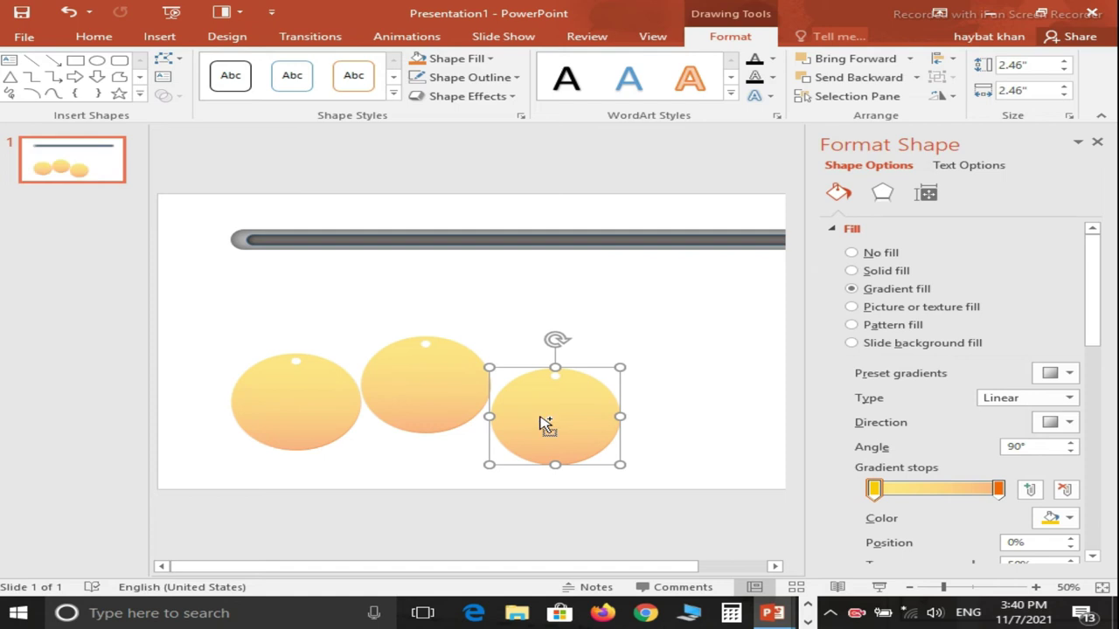
{"action": "key", "text": "ctrl+d"}
{"action": "left_click_drag", "start_coordinate": [669, 429], "coordinate": [666, 365]}
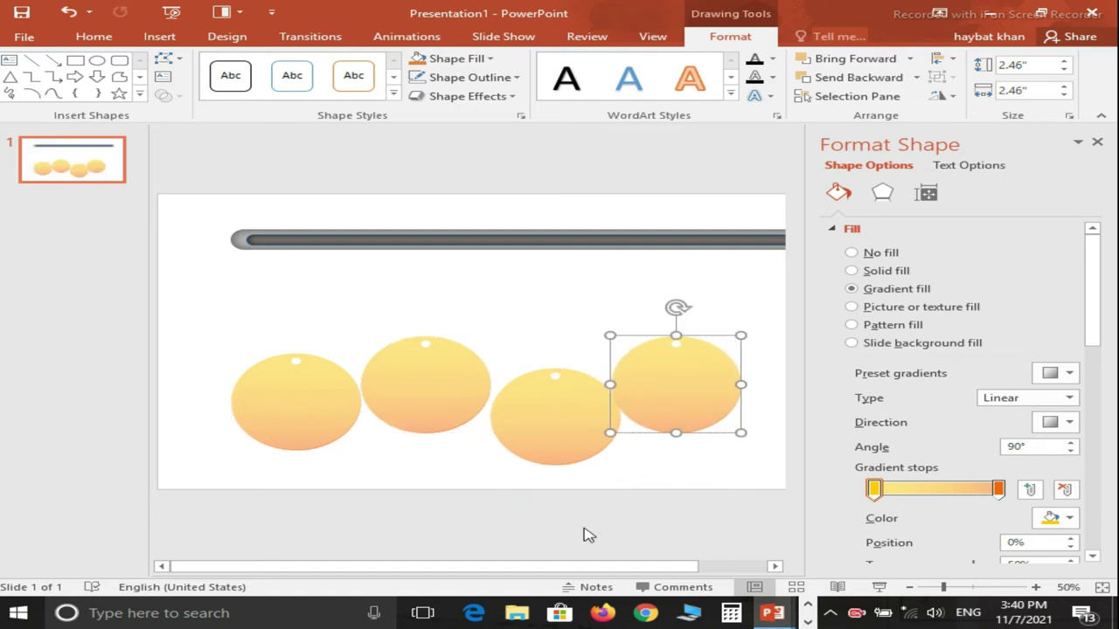
{"action": "left_click_drag", "start_coordinate": [556, 564], "coordinate": [681, 570]}
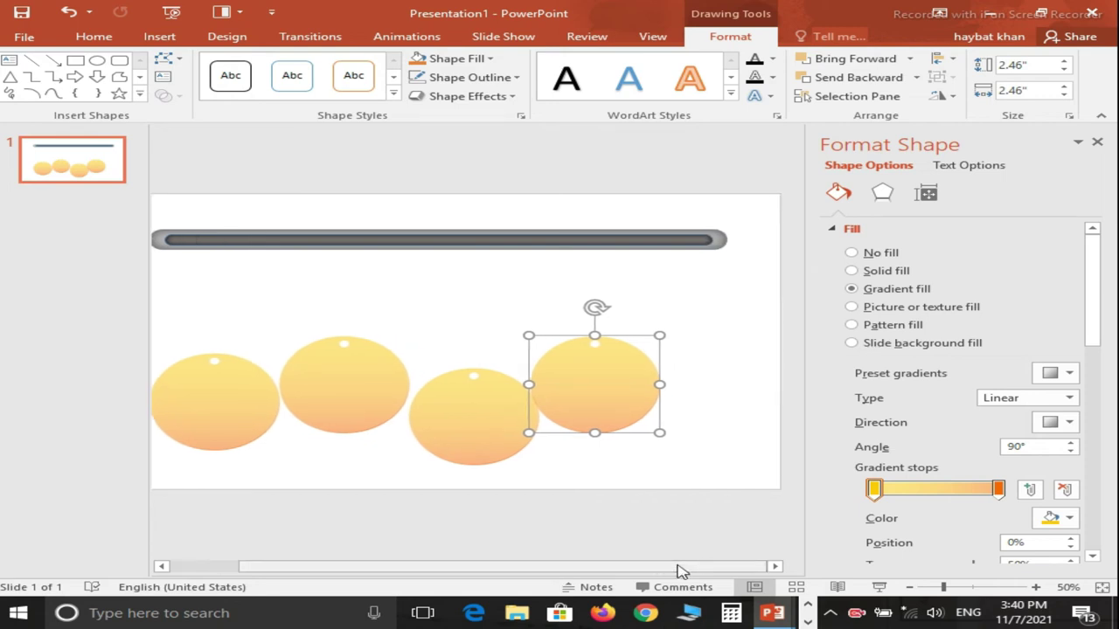
{"action": "key", "text": "ctrl+d"}
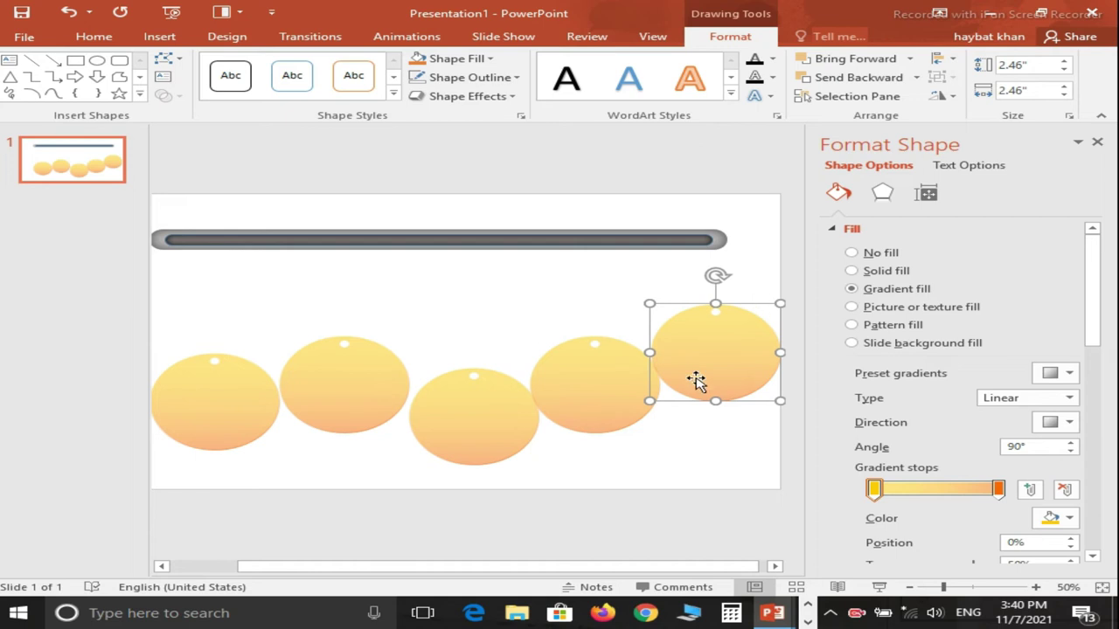
{"action": "left_click_drag", "start_coordinate": [720, 361], "coordinate": [697, 438]}
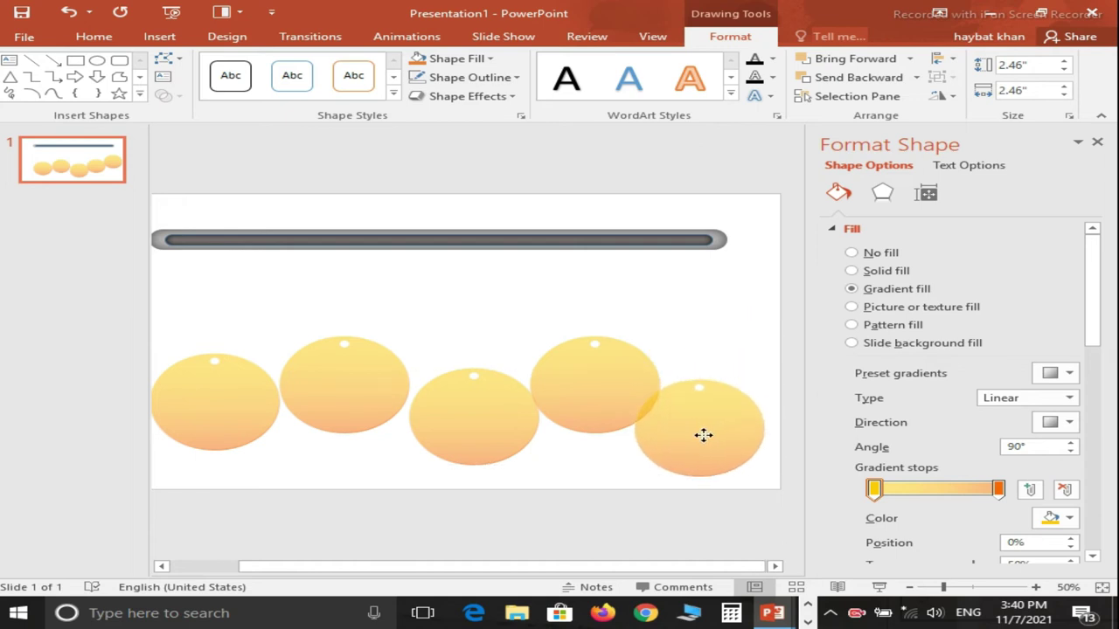
Step: Nudge the circles to fine-tune the staggered, overlapping arrangement
{"action": "left_click_drag", "start_coordinate": [452, 442], "coordinate": [437, 433]}
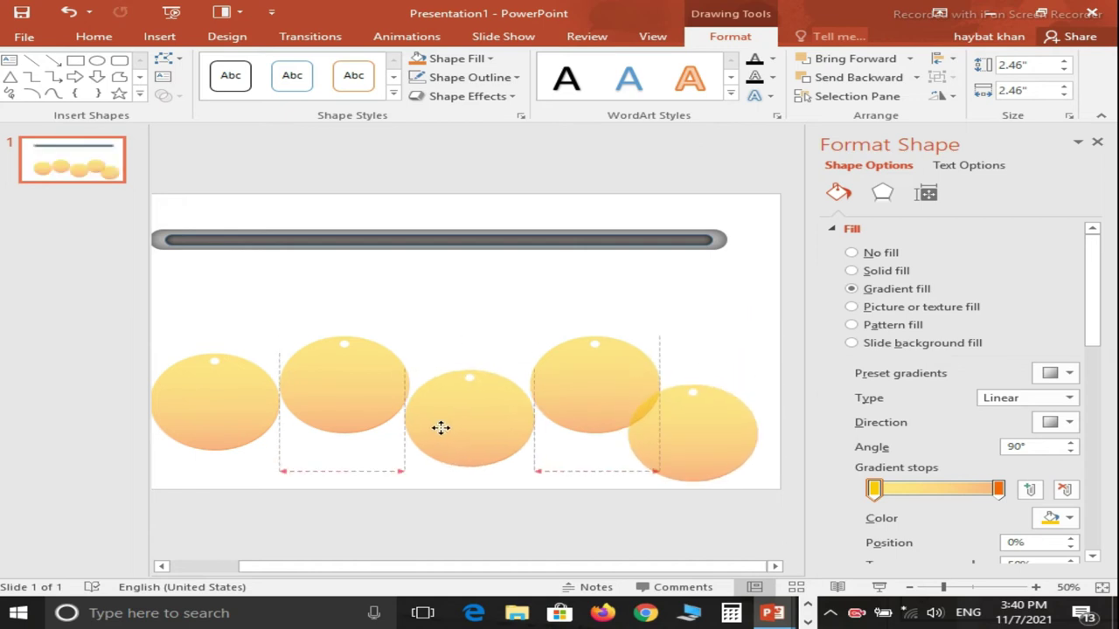
{"action": "left_click_drag", "start_coordinate": [332, 381], "coordinate": [330, 374]}
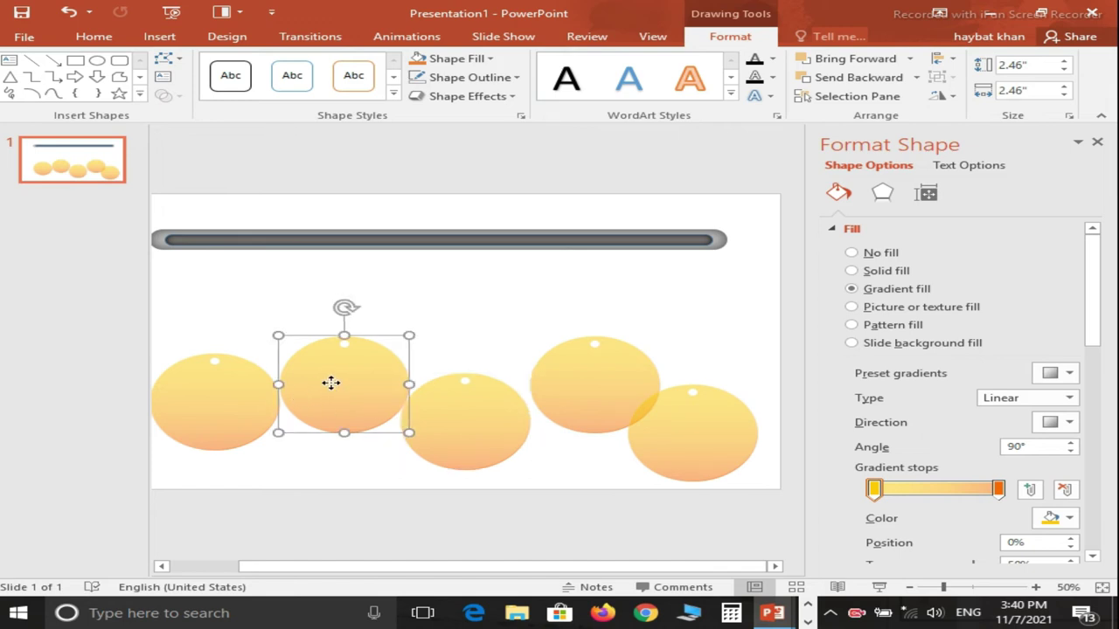
{"action": "left_click_drag", "start_coordinate": [224, 407], "coordinate": [226, 424]}
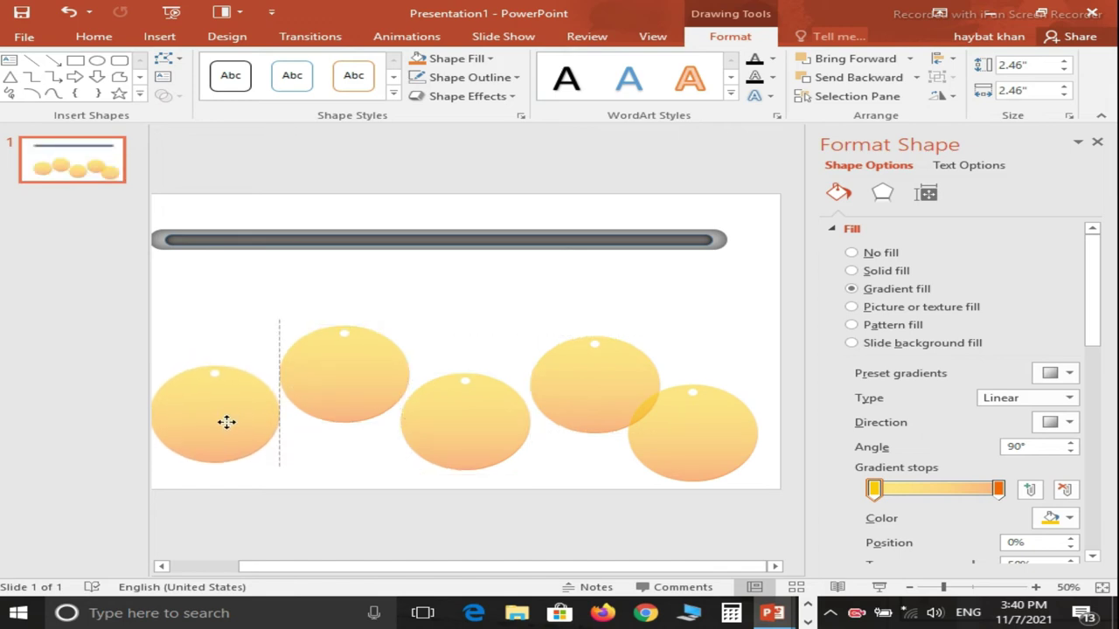
{"action": "left_click", "coordinate": [475, 437]}
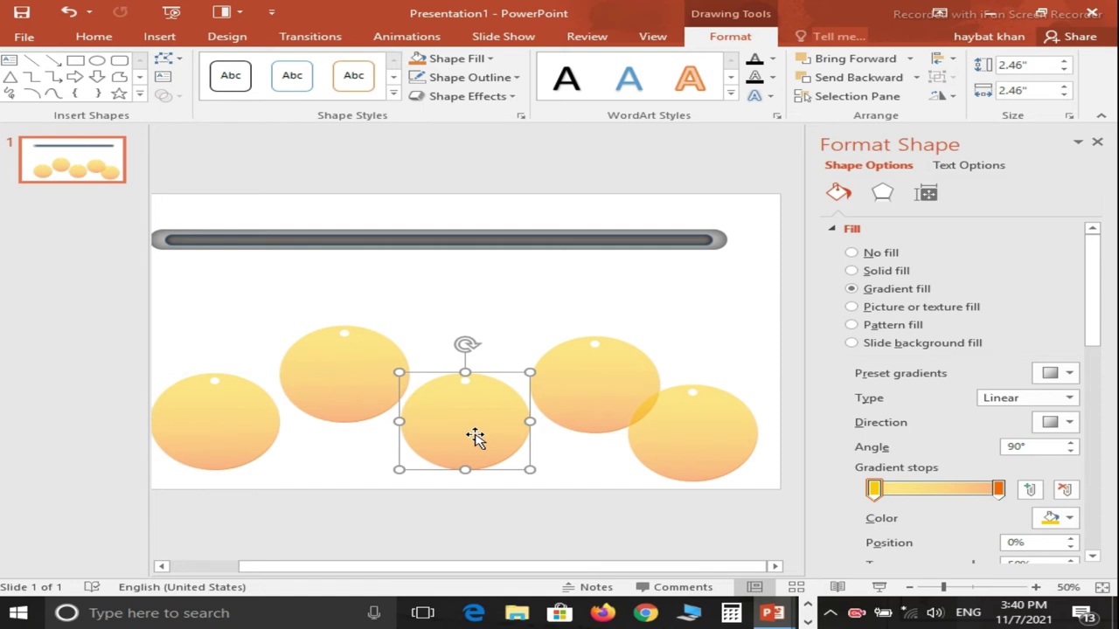
{"action": "left_click_drag", "start_coordinate": [577, 383], "coordinate": [570, 379]}
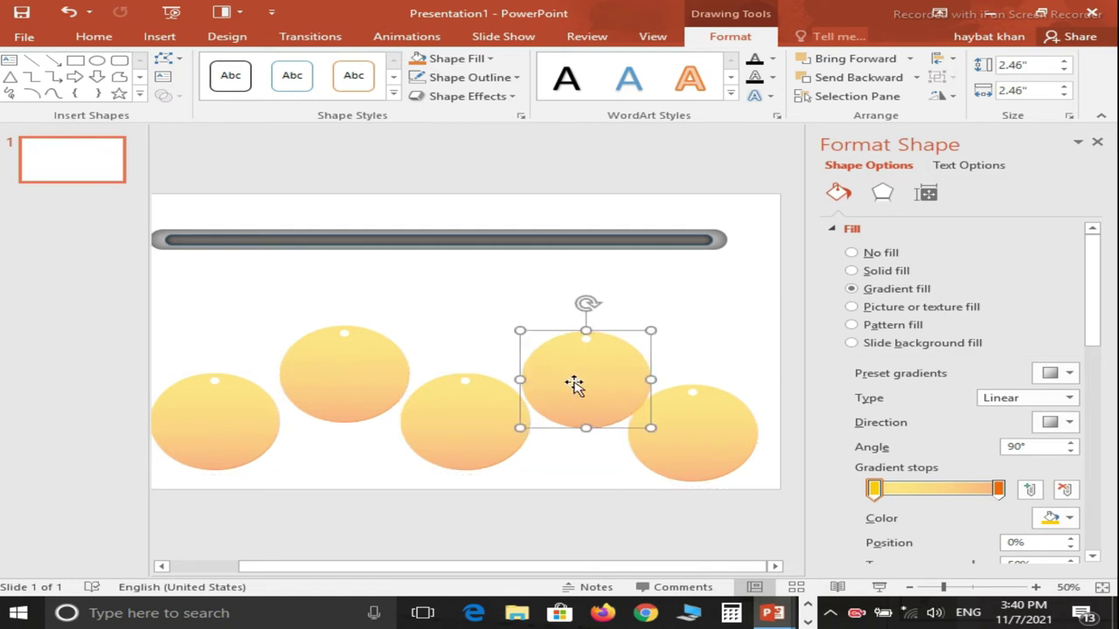
Step: Set the second circle's left fill gradient stop to a light pink via More Colors
{"action": "left_click", "coordinate": [333, 381]}
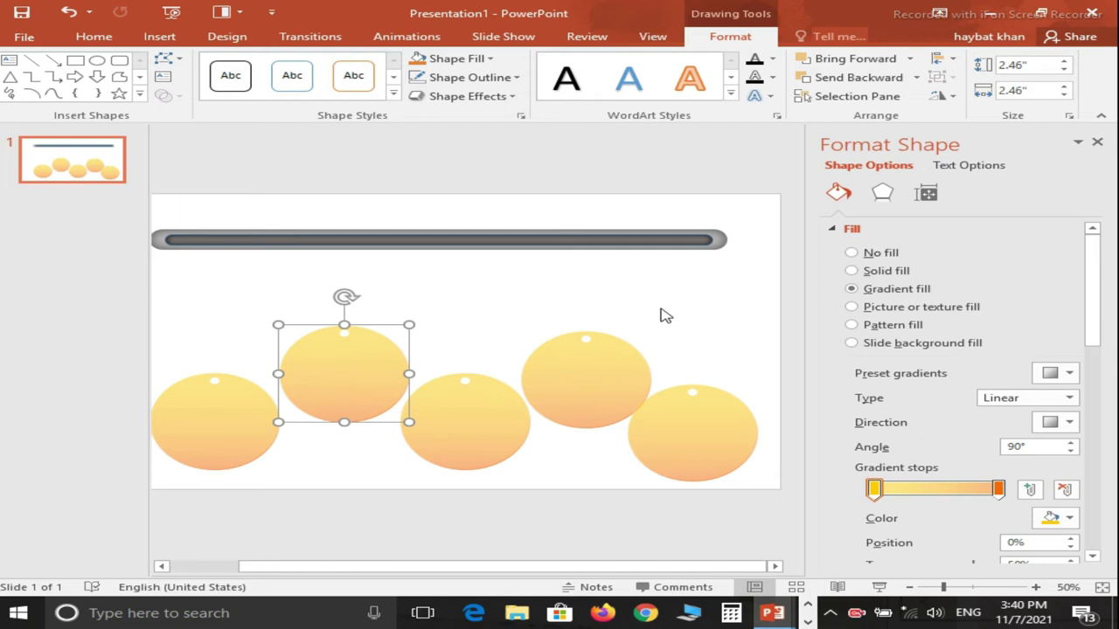
{"action": "left_click", "coordinate": [999, 491]}
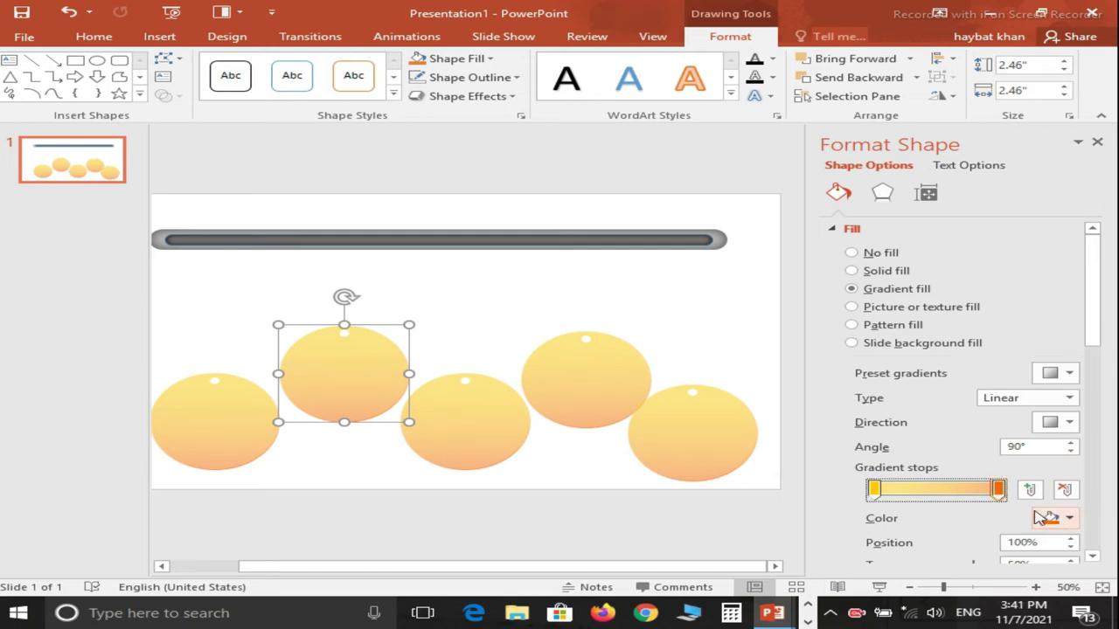
{"action": "left_click", "coordinate": [874, 490]}
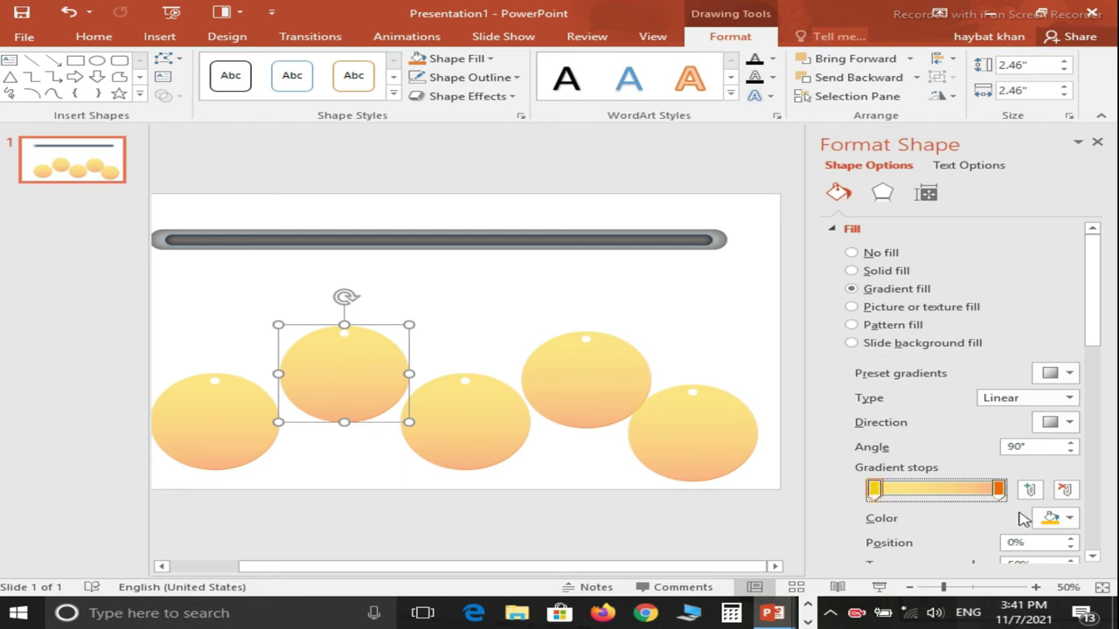
{"action": "left_click", "coordinate": [1070, 519]}
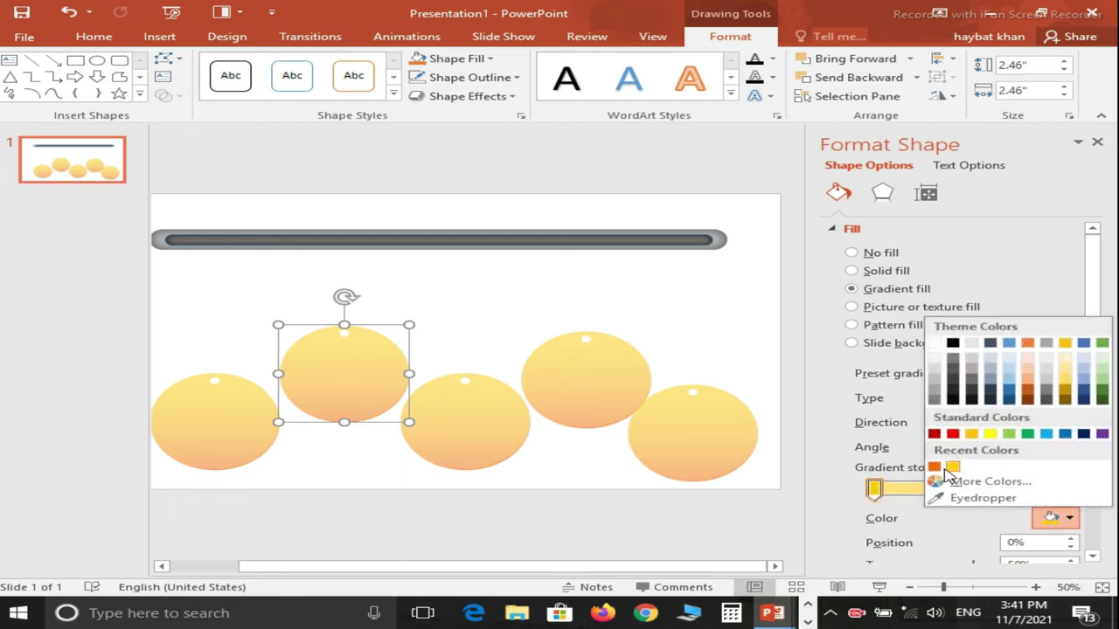
{"action": "left_click", "coordinate": [970, 485]}
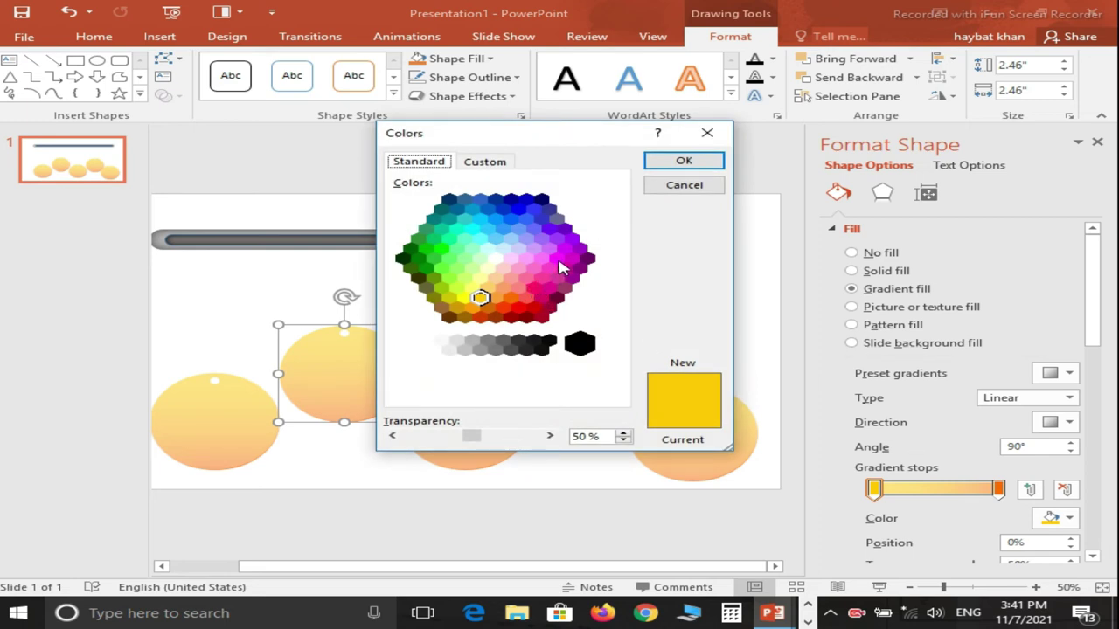
{"action": "left_click", "coordinate": [559, 260]}
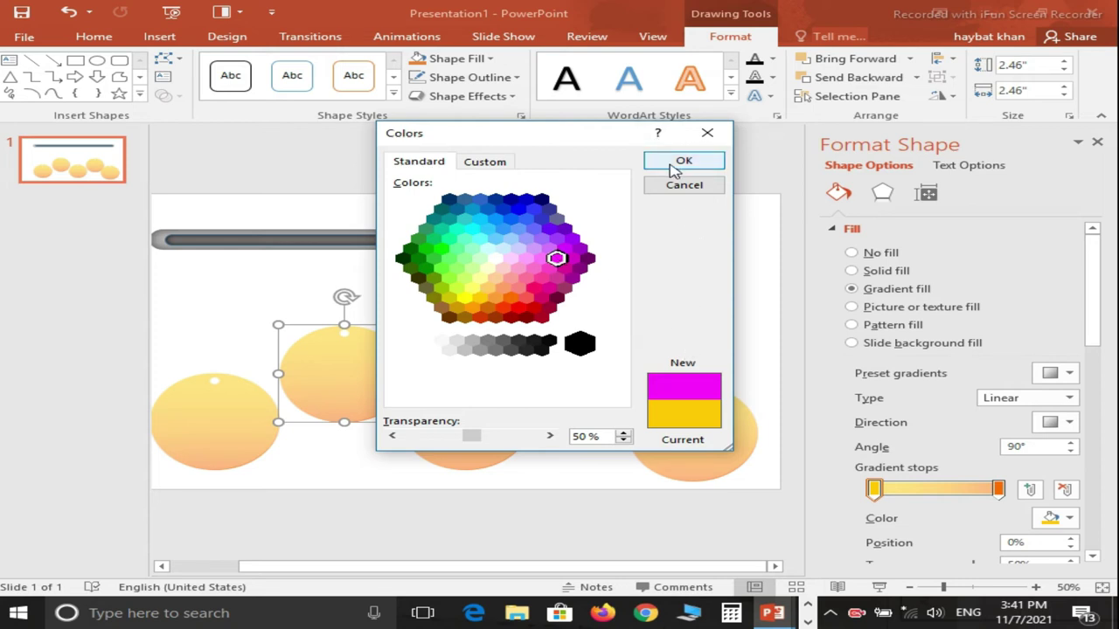
{"action": "left_click", "coordinate": [532, 269]}
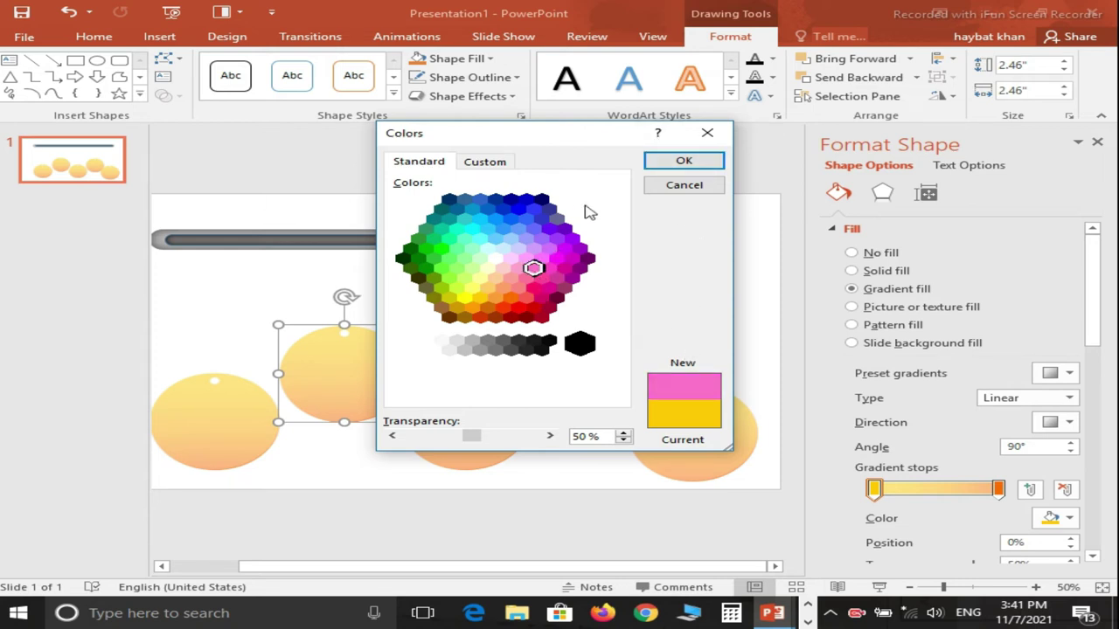
{"action": "left_click", "coordinate": [658, 163]}
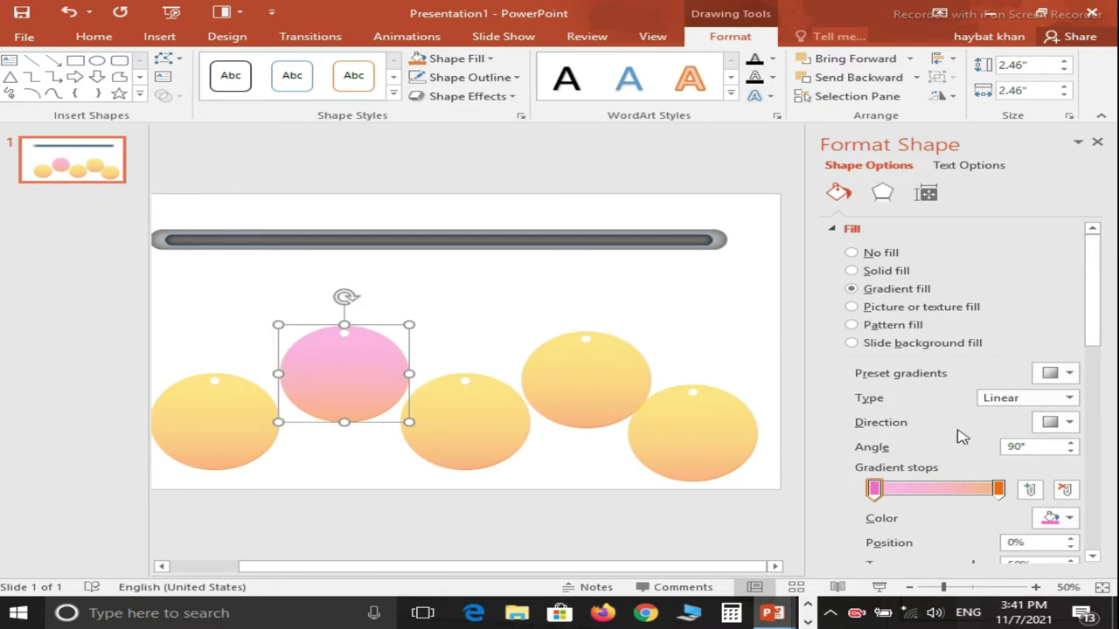
Step: Set the right fill gradient stop to magenta via More Colors
{"action": "left_click", "coordinate": [998, 489]}
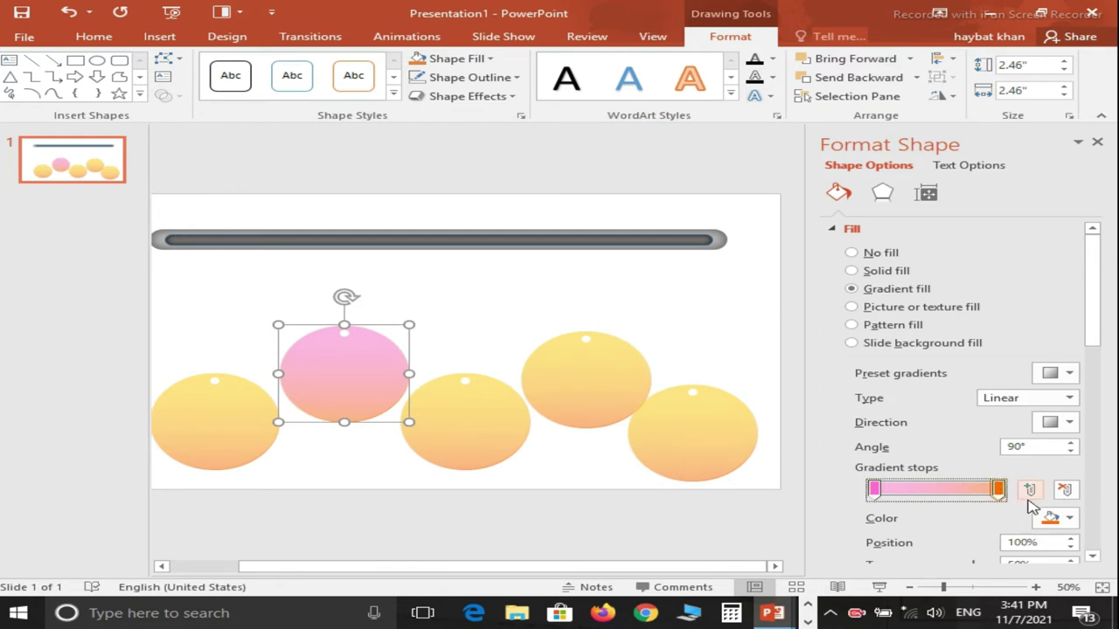
{"action": "left_click", "coordinate": [1071, 518]}
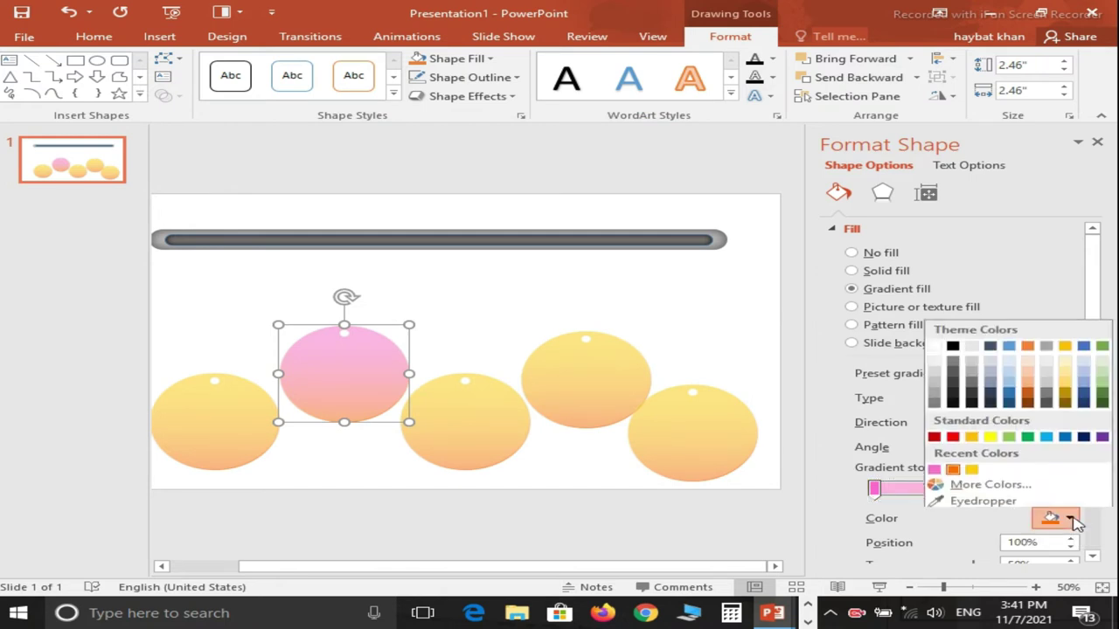
{"action": "left_click", "coordinate": [990, 482]}
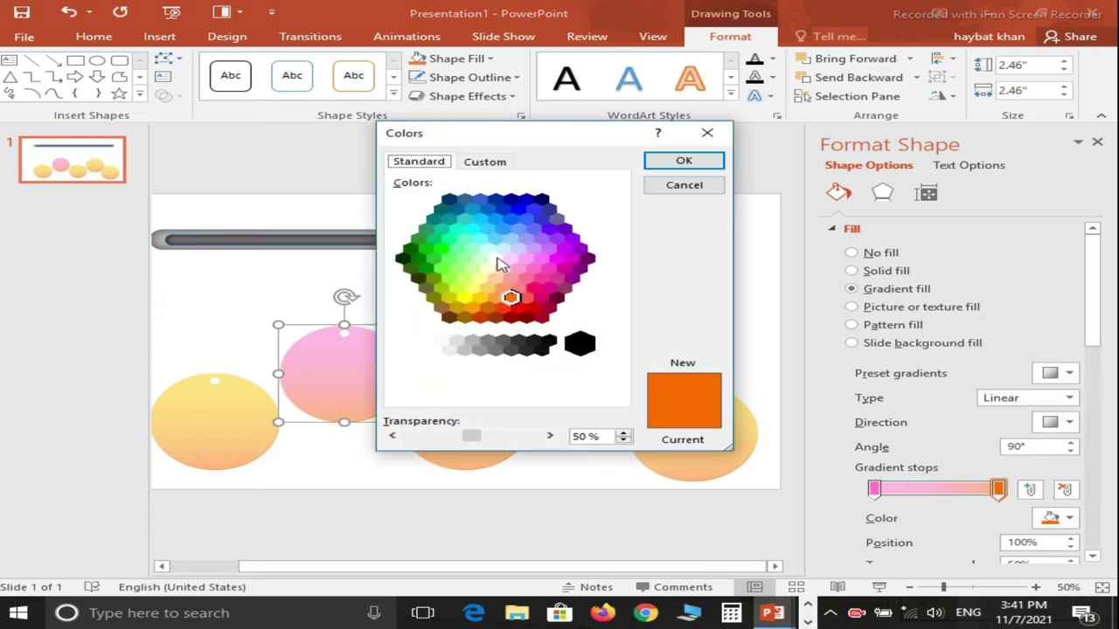
{"action": "left_click", "coordinate": [542, 300]}
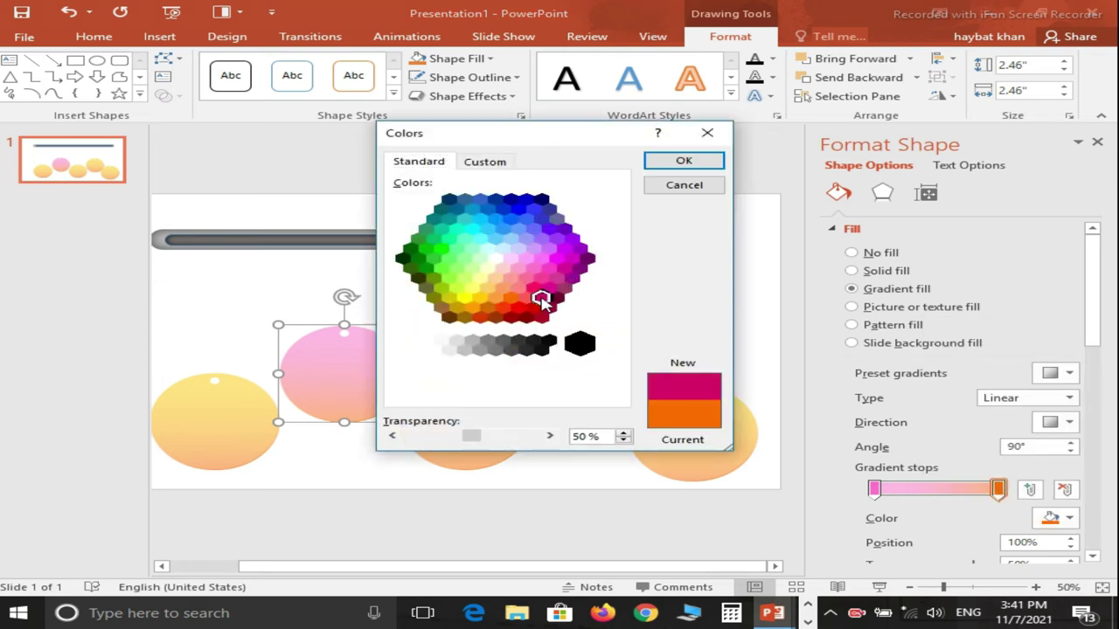
{"action": "left_click", "coordinate": [683, 160]}
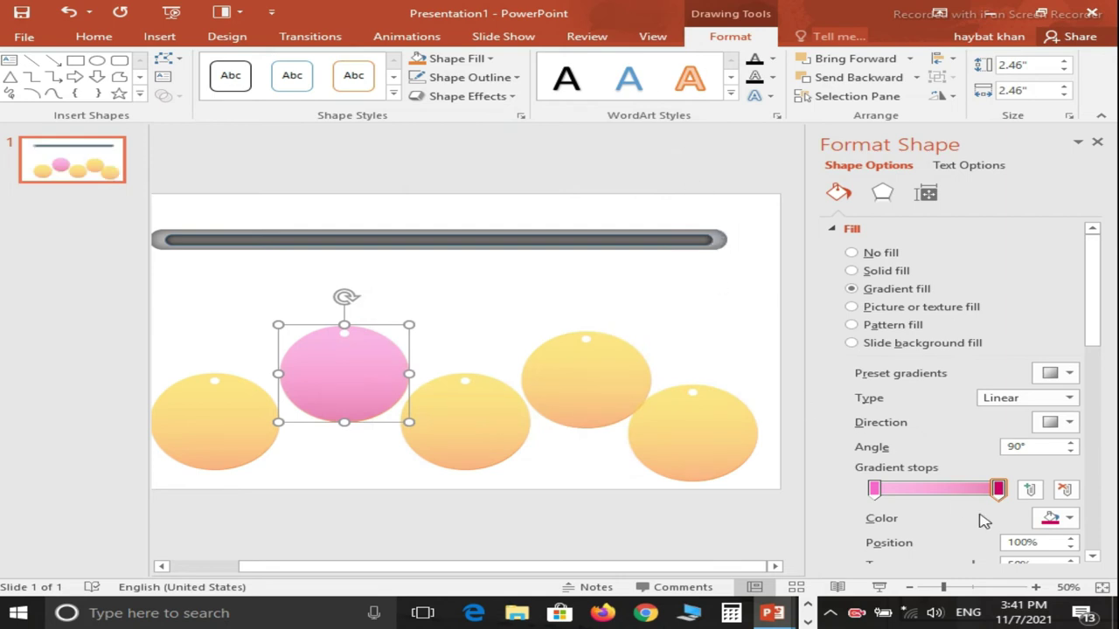
Step: Set the right stop of the pink circle's outline gradient to the recent pink
{"action": "left_click_drag", "start_coordinate": [1100, 322], "coordinate": [1106, 381]}
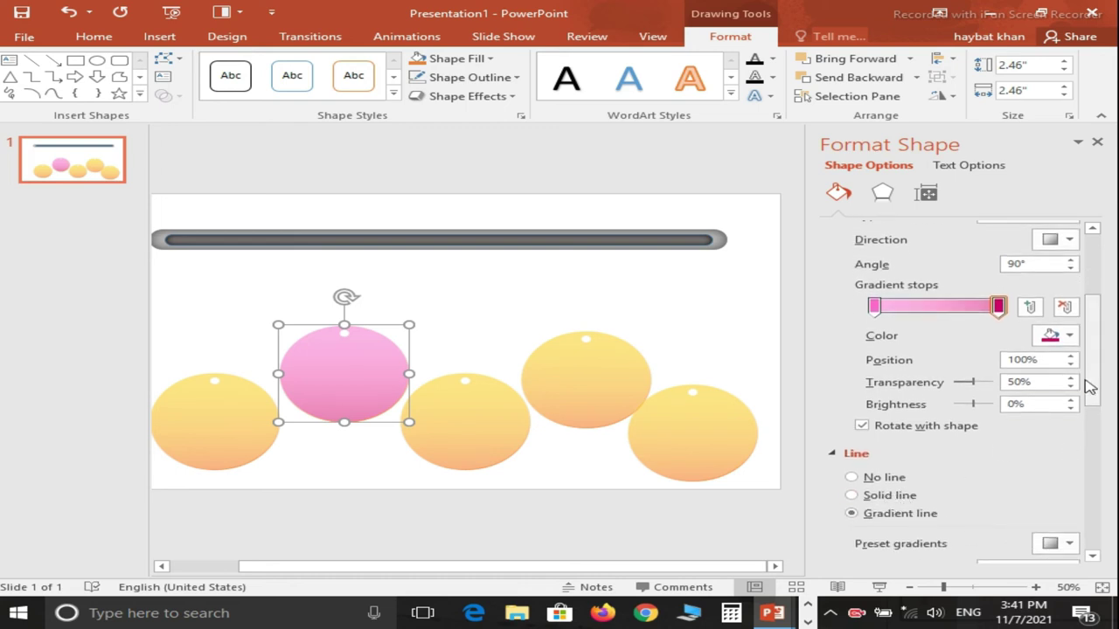
{"action": "left_click_drag", "start_coordinate": [1098, 387], "coordinate": [1106, 424]}
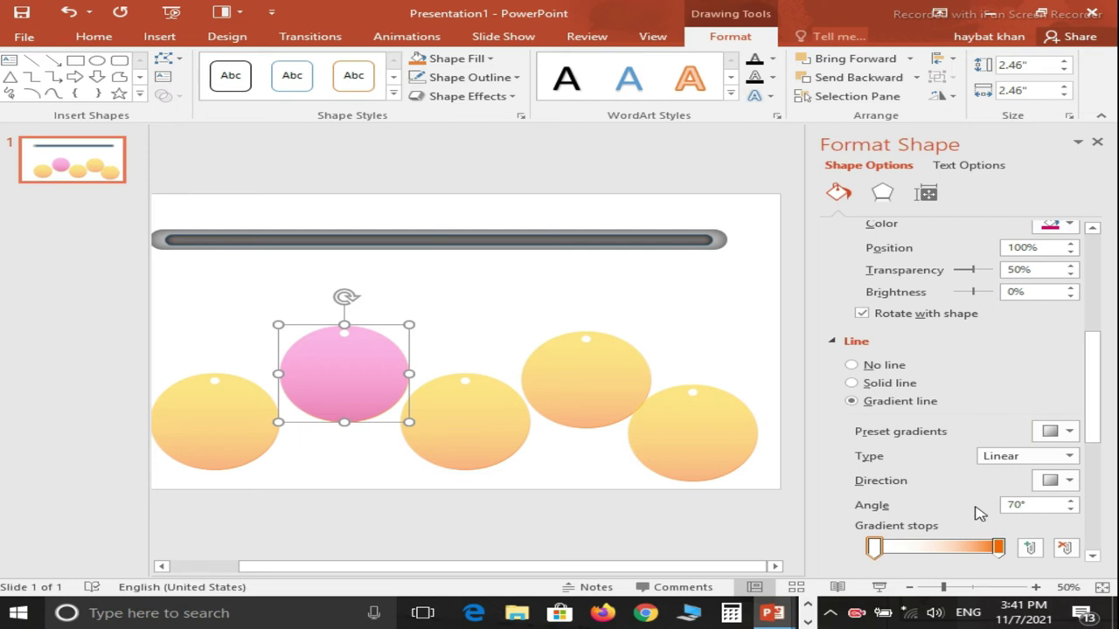
{"action": "left_click", "coordinate": [999, 548]}
{"action": "left_click_drag", "start_coordinate": [1095, 432], "coordinate": [1094, 468]}
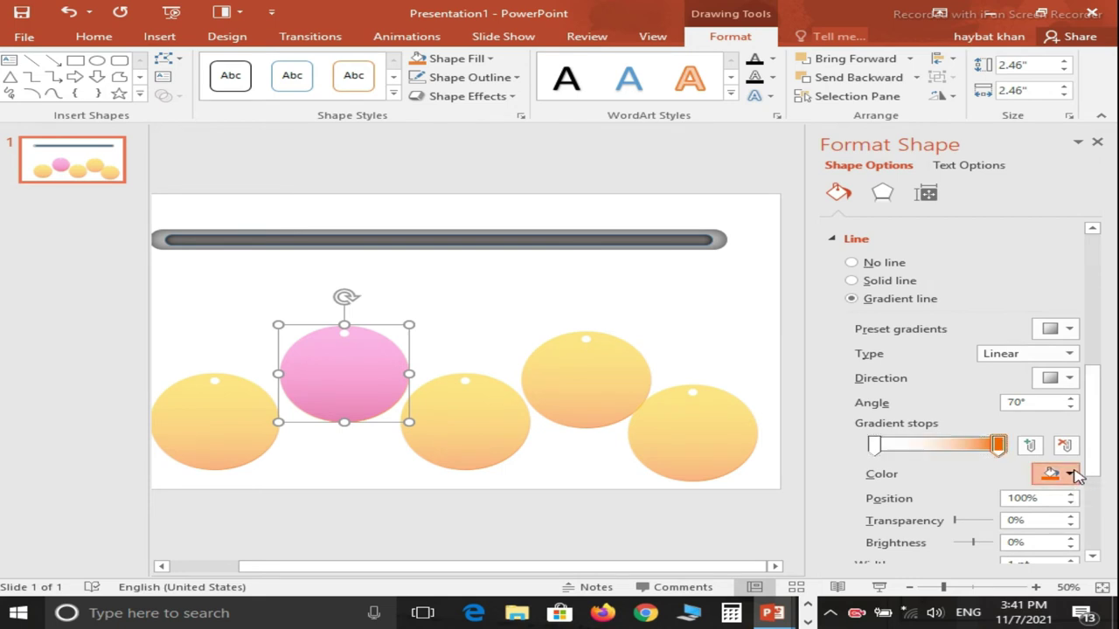
{"action": "left_click", "coordinate": [1071, 474]}
{"action": "left_click", "coordinate": [944, 423]}
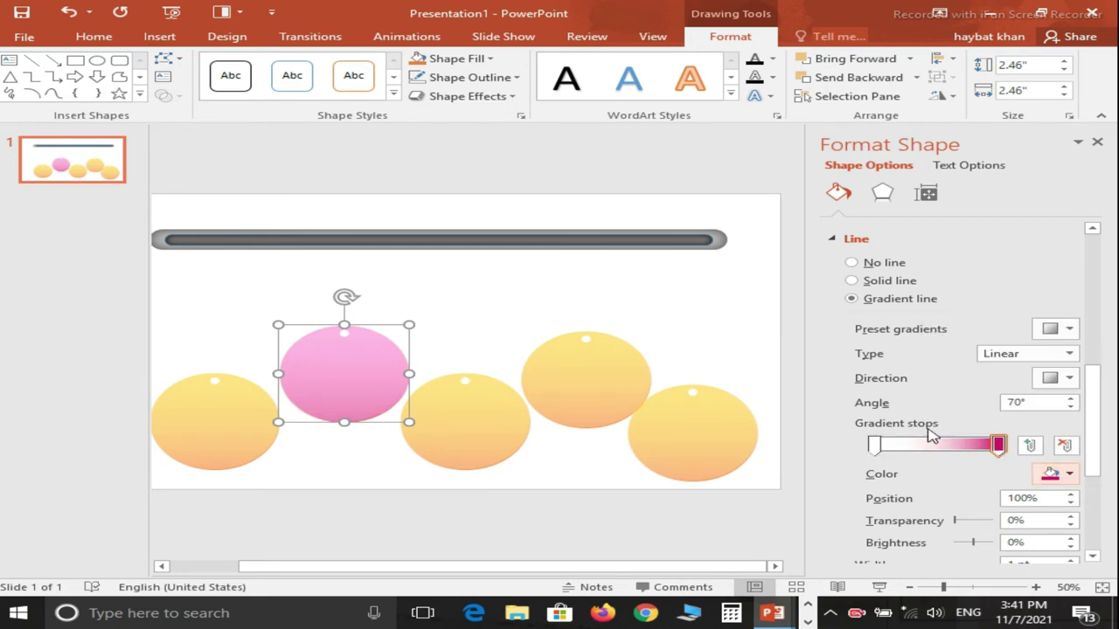
Step: Move the left outline stop to 0% and make it white at 100% transparency
{"action": "left_click", "coordinate": [879, 446]}
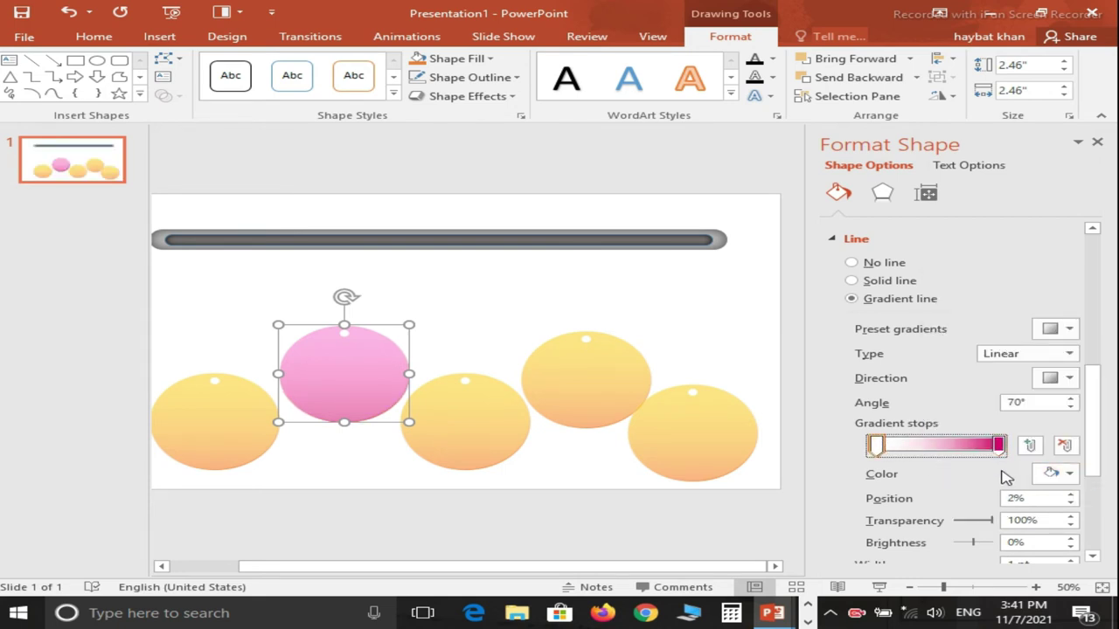
{"action": "left_click_drag", "start_coordinate": [877, 448], "coordinate": [871, 447]}
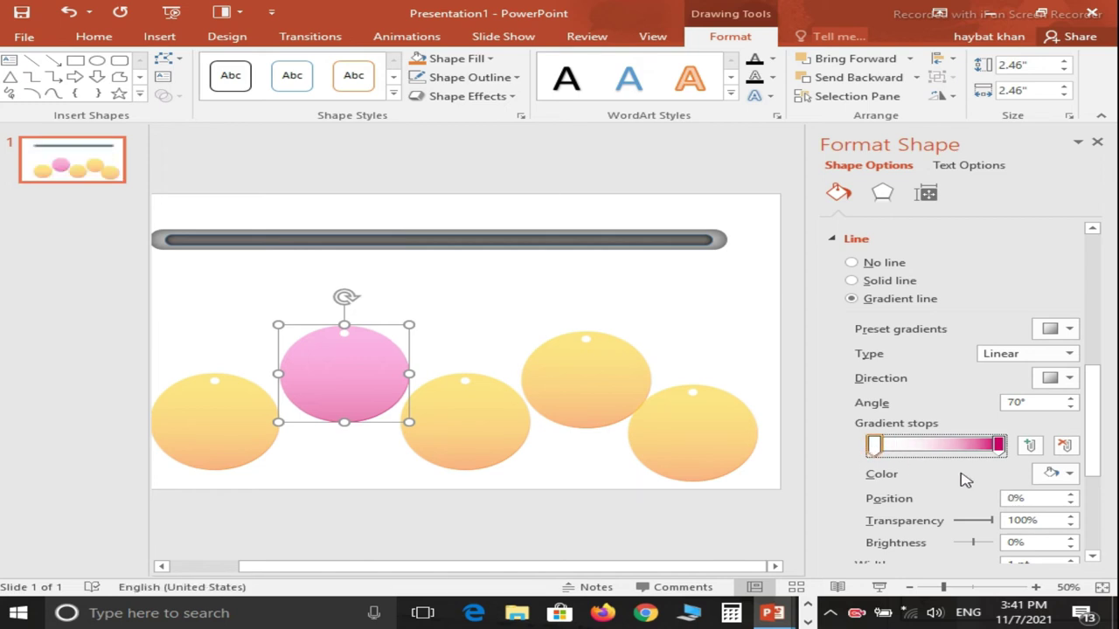
{"action": "left_click", "coordinate": [1069, 473]}
{"action": "left_click", "coordinate": [933, 298]}
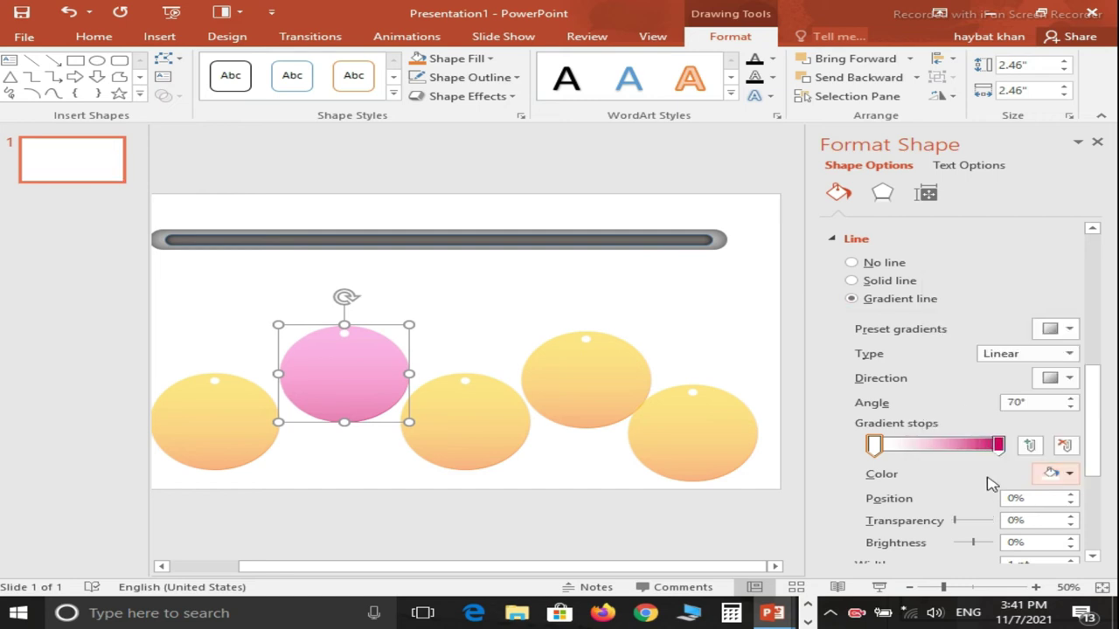
{"action": "left_click_drag", "start_coordinate": [957, 521], "coordinate": [996, 521]}
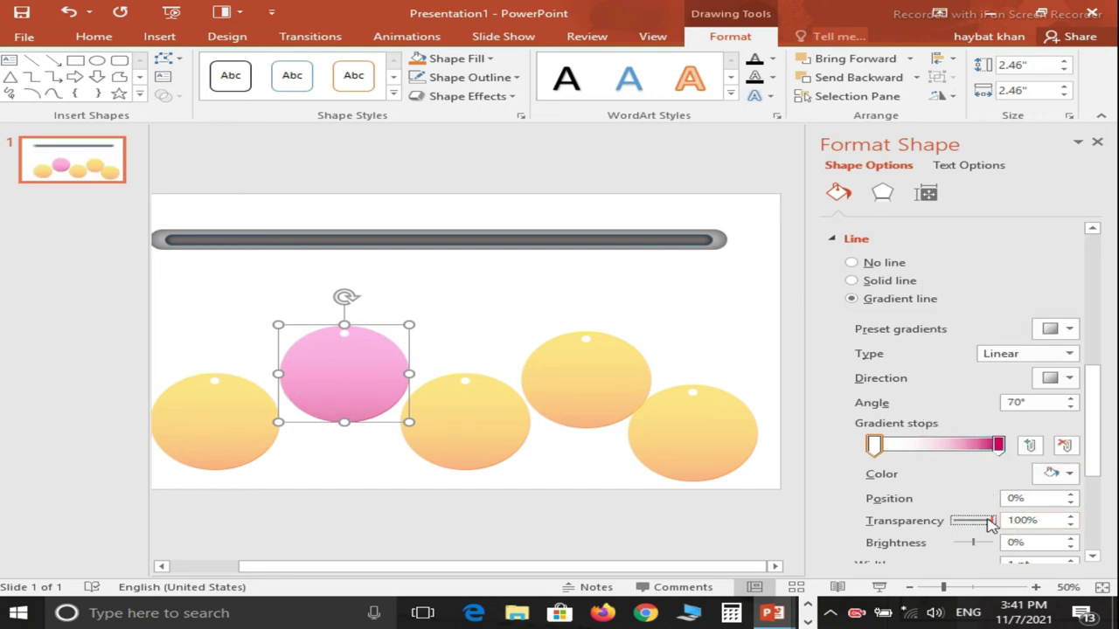
{"action": "left_click", "coordinate": [466, 435]}
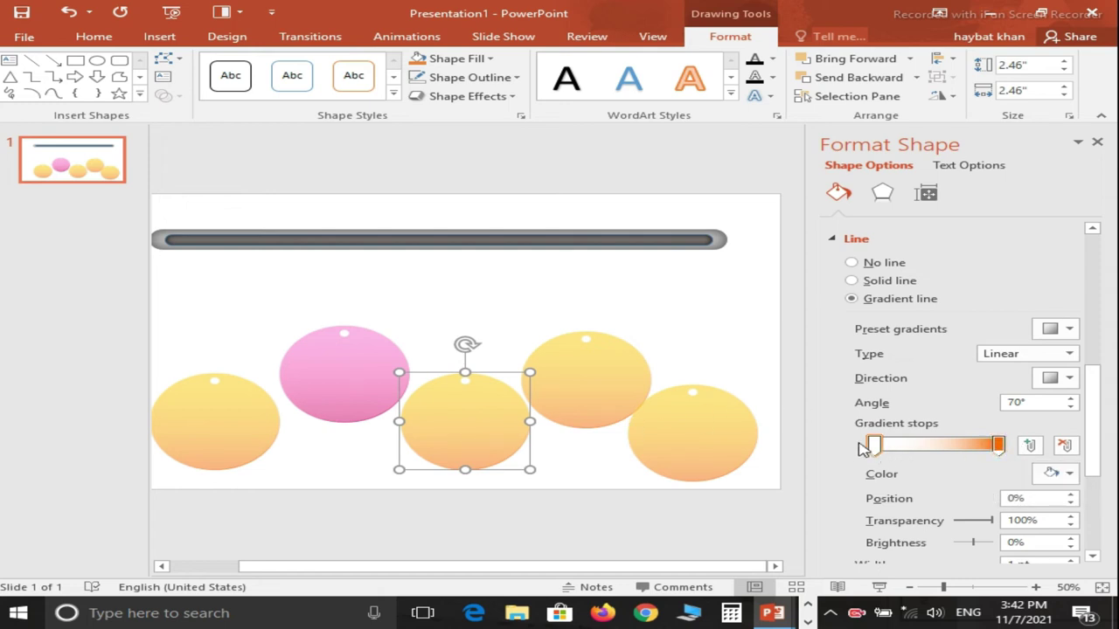
Step: Set the middle circle's left fill gradient stop to light cyan via More Colors
{"action": "left_click_drag", "start_coordinate": [1091, 399], "coordinate": [1105, 323]}
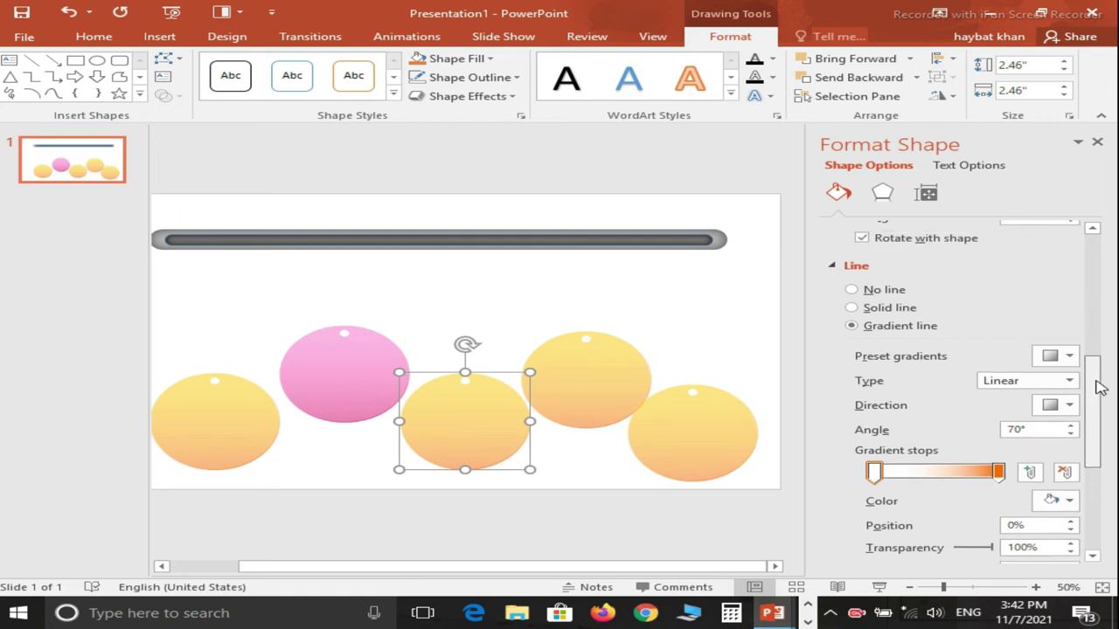
{"action": "left_click", "coordinate": [878, 344]}
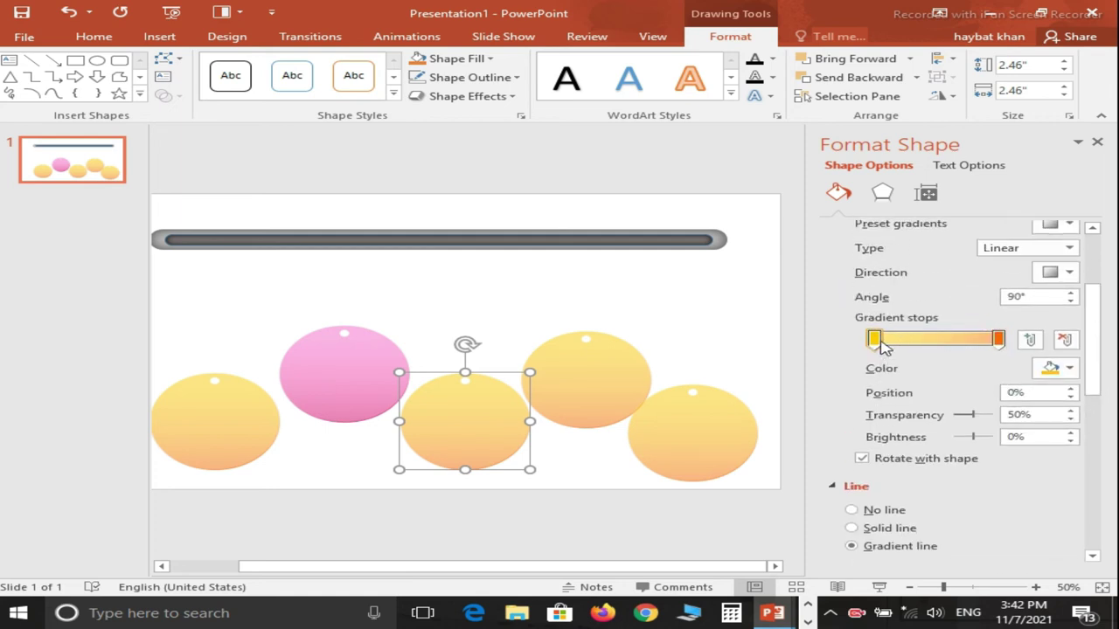
{"action": "left_click", "coordinate": [1076, 367]}
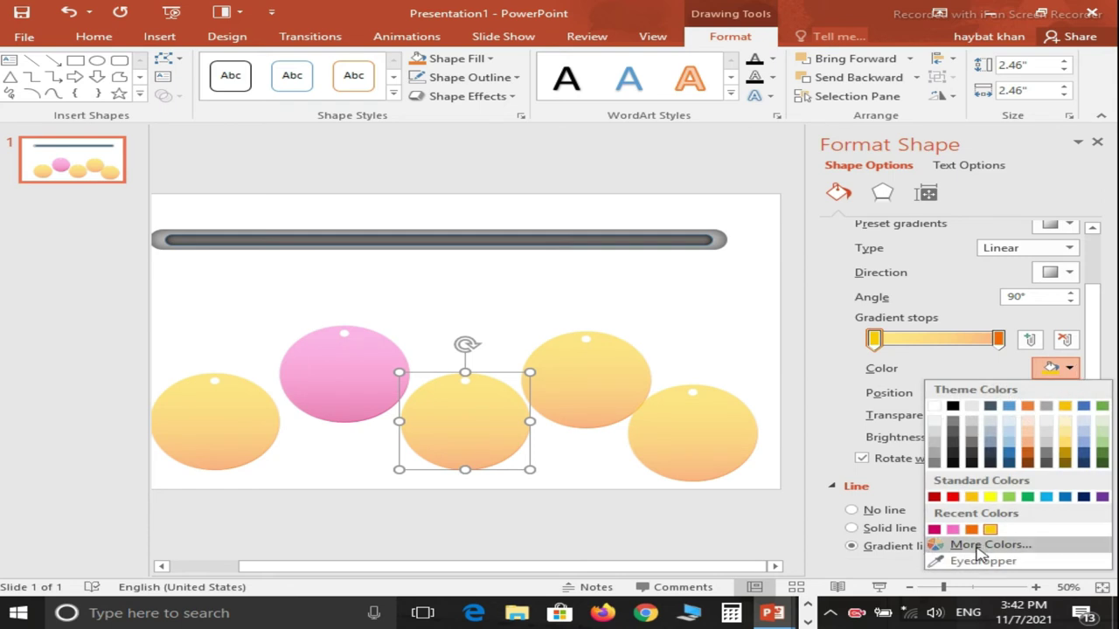
{"action": "left_click", "coordinate": [984, 546]}
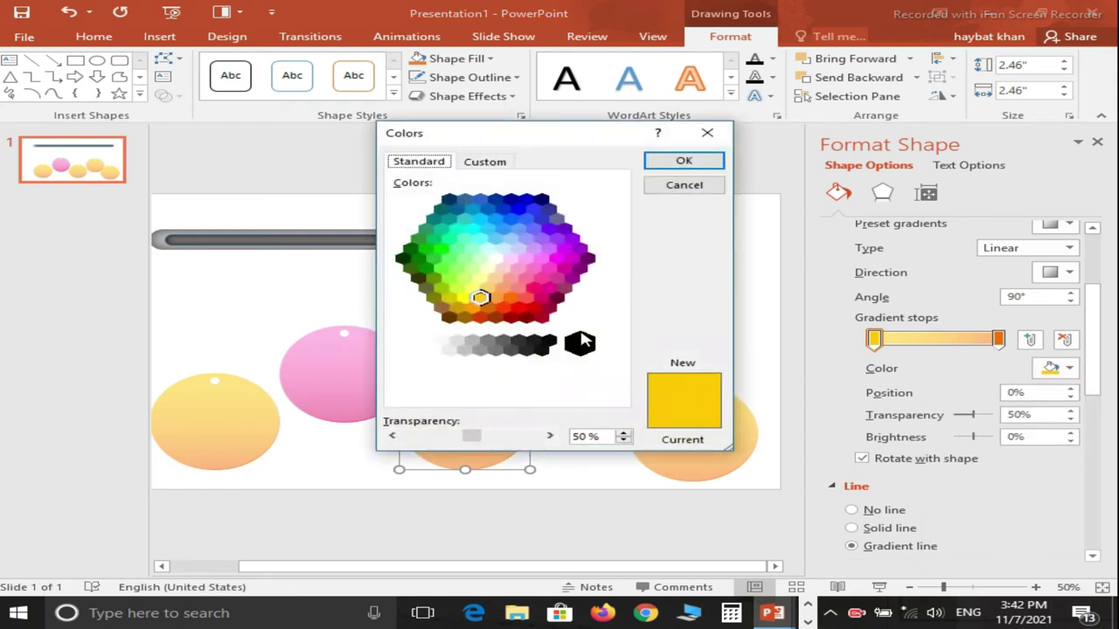
{"action": "left_click", "coordinate": [472, 230]}
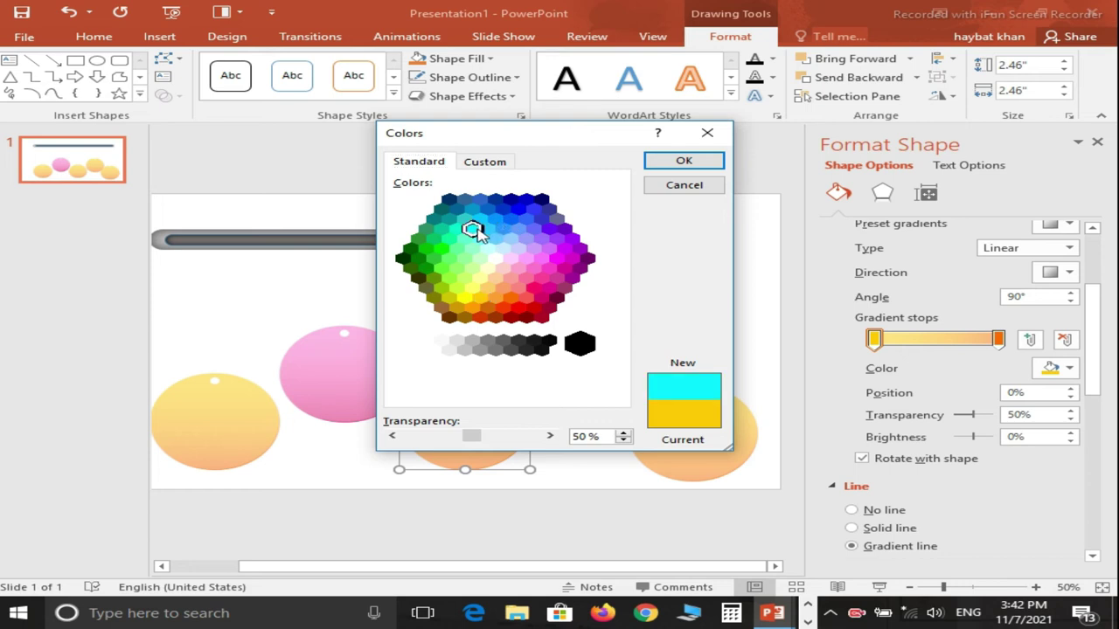
{"action": "left_click", "coordinate": [673, 161]}
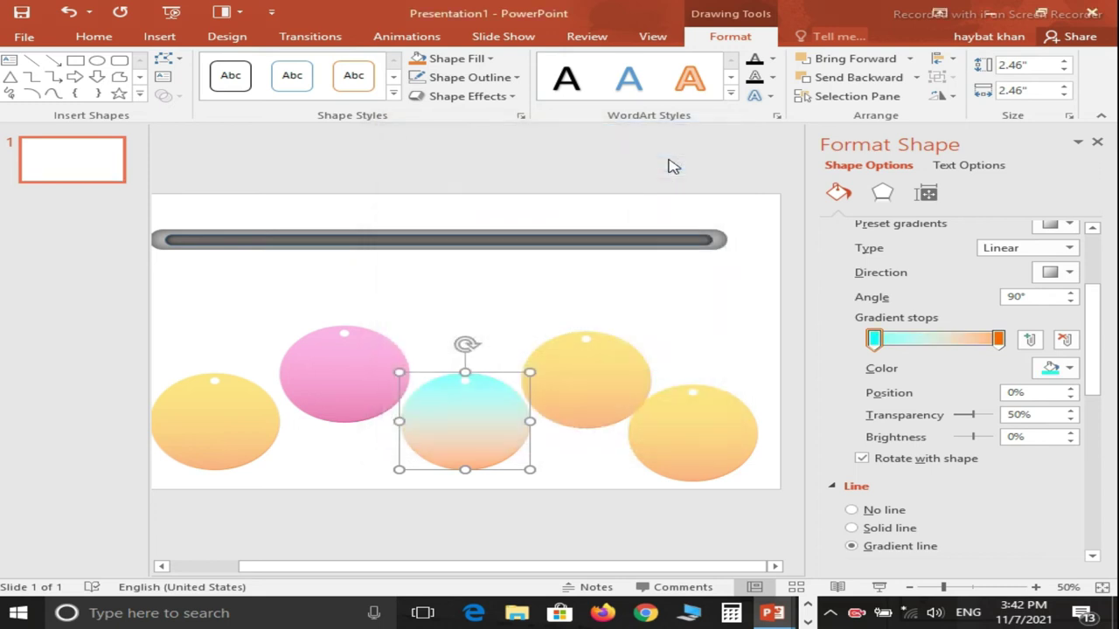
Step: Set the right fill gradient stop to teal via More Colors
{"action": "left_click", "coordinate": [998, 340]}
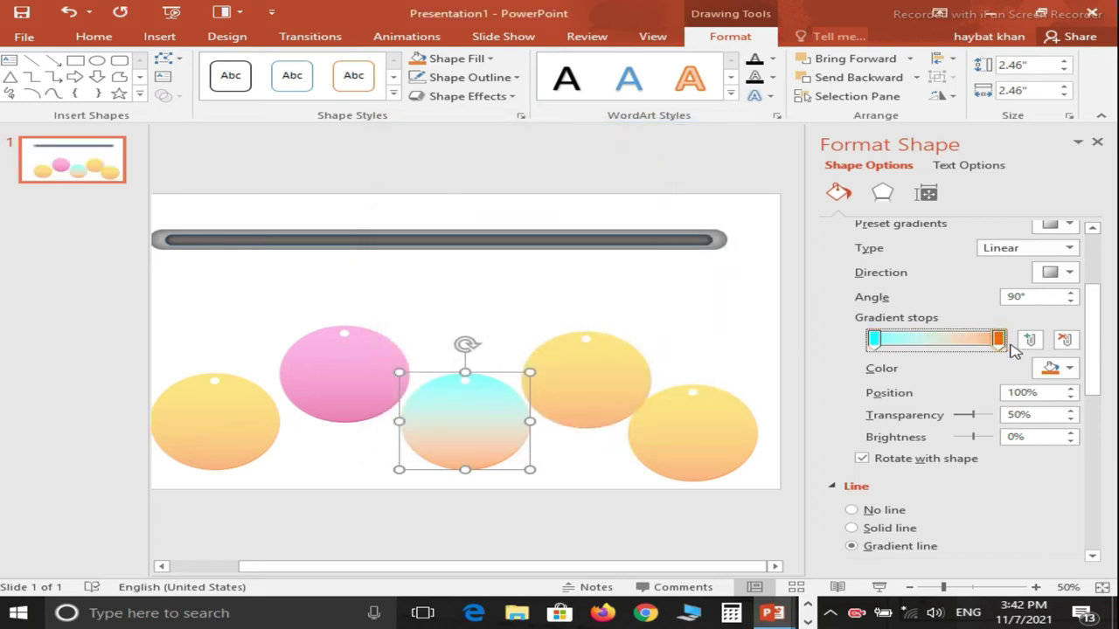
{"action": "left_click", "coordinate": [1068, 367]}
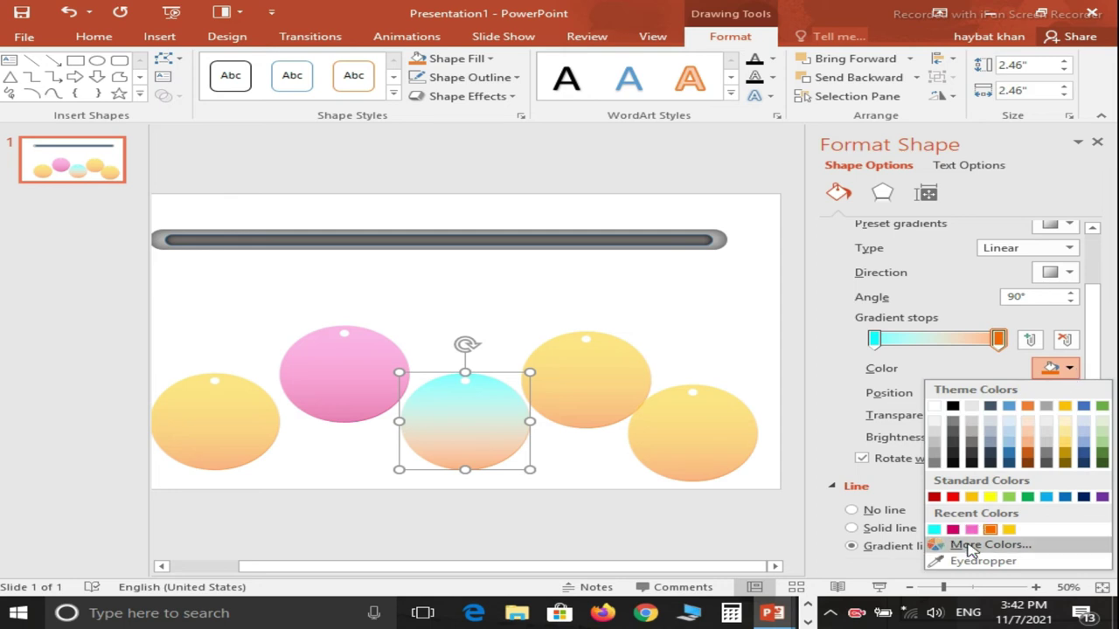
{"action": "left_click", "coordinate": [970, 547]}
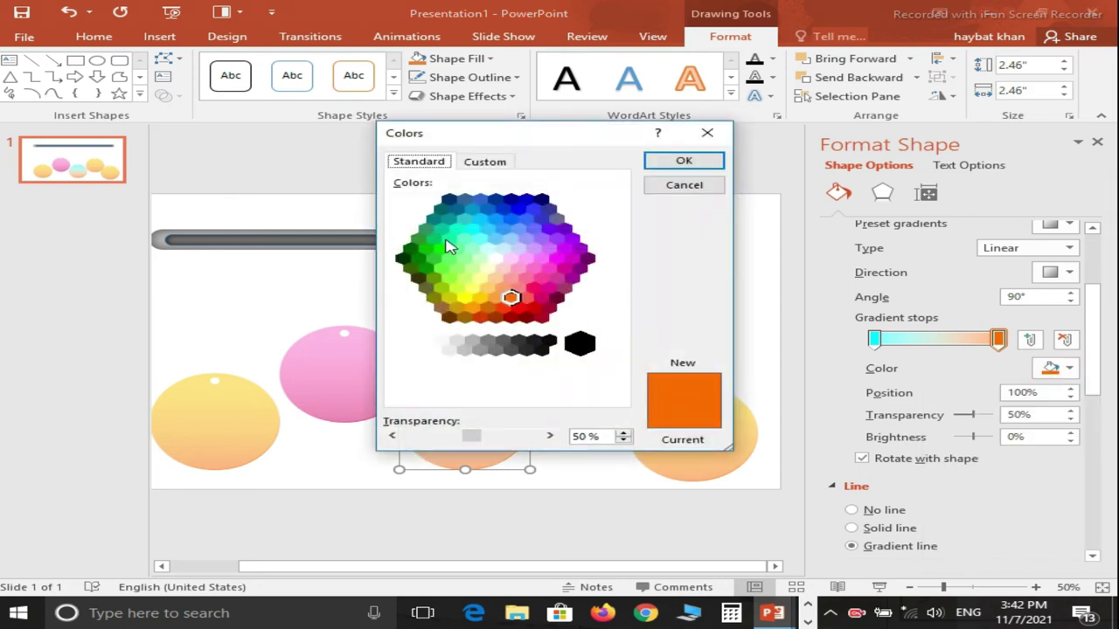
{"action": "left_click", "coordinate": [449, 220]}
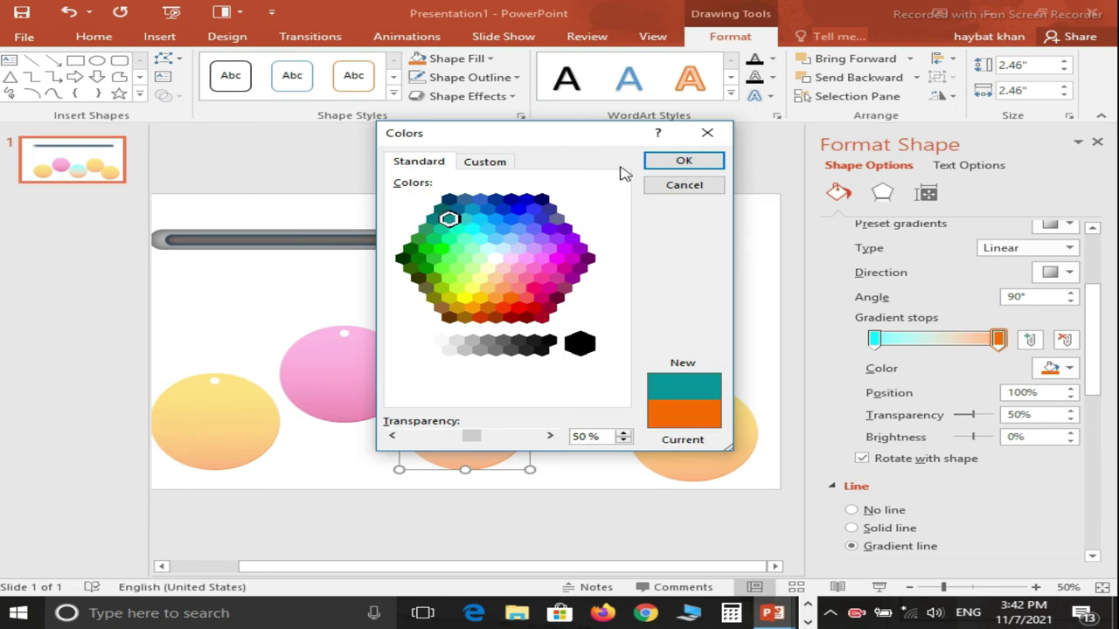
{"action": "left_click", "coordinate": [670, 162]}
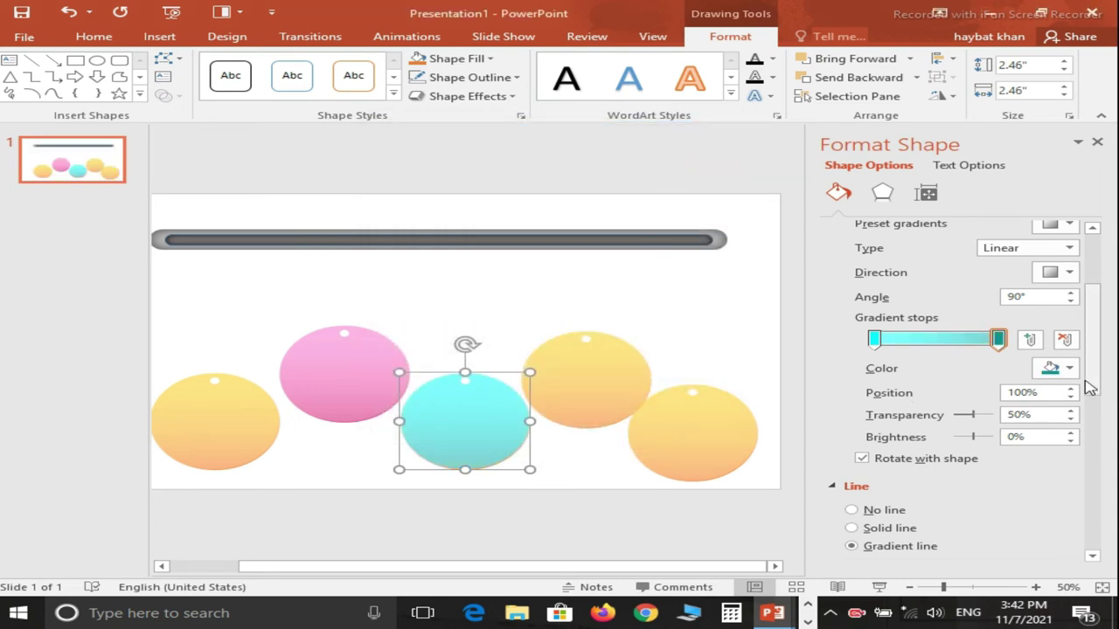
{"action": "left_click_drag", "start_coordinate": [1090, 387], "coordinate": [1105, 449]}
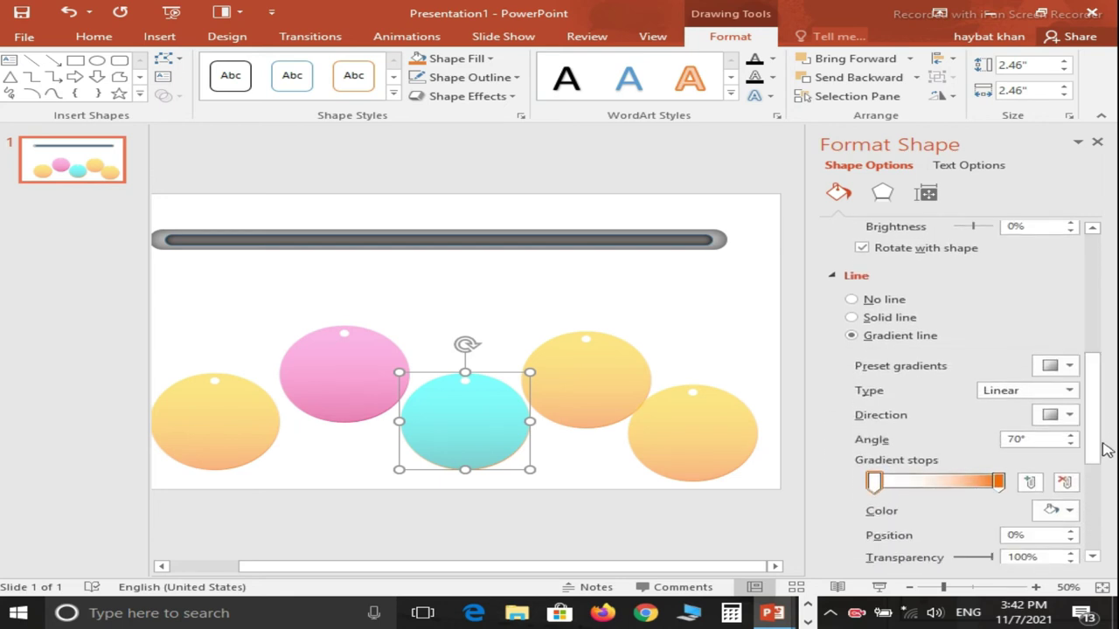
Step: Make the middle circle's outline gradient run from 100%-transparent white on the left stop to recent teal
{"action": "left_click", "coordinate": [874, 482]}
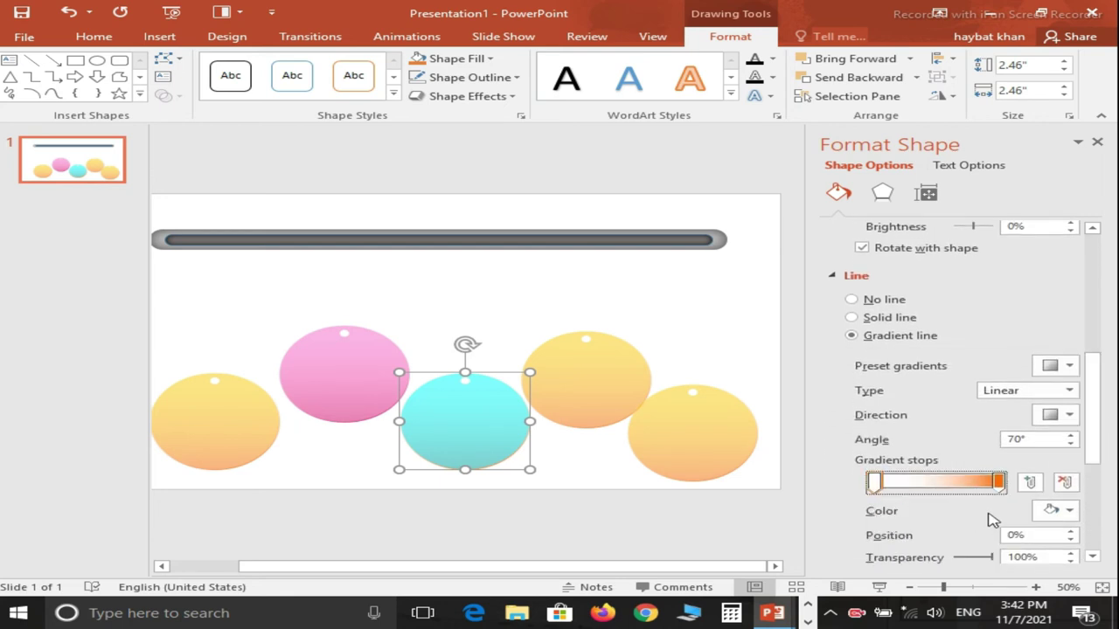
{"action": "left_click", "coordinate": [1069, 511]}
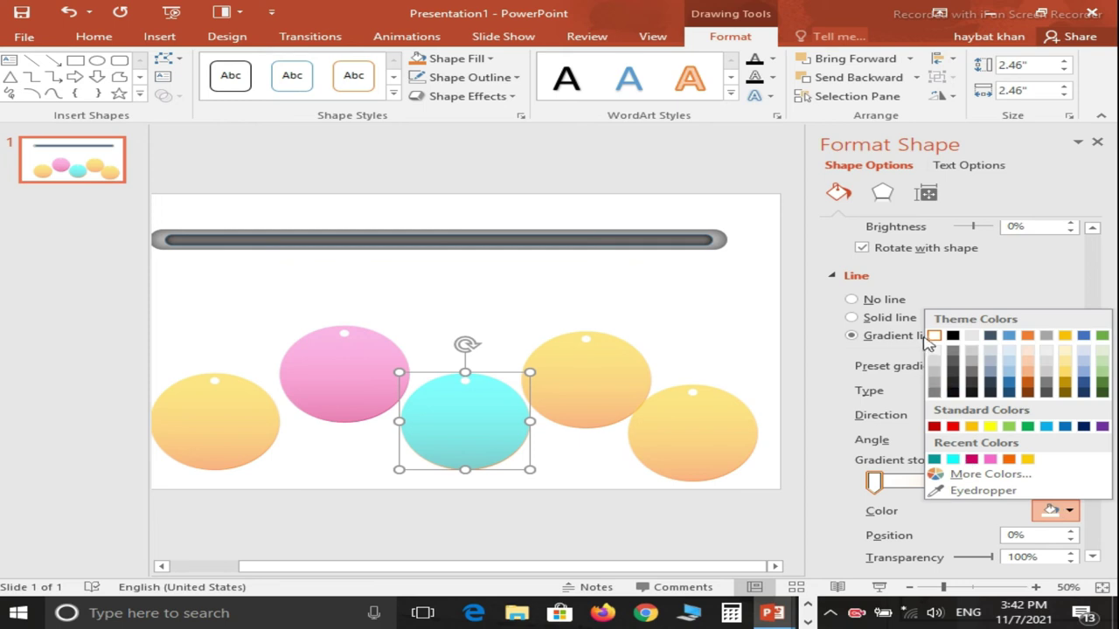
{"action": "left_click", "coordinate": [935, 338]}
{"action": "left_click", "coordinate": [998, 481]}
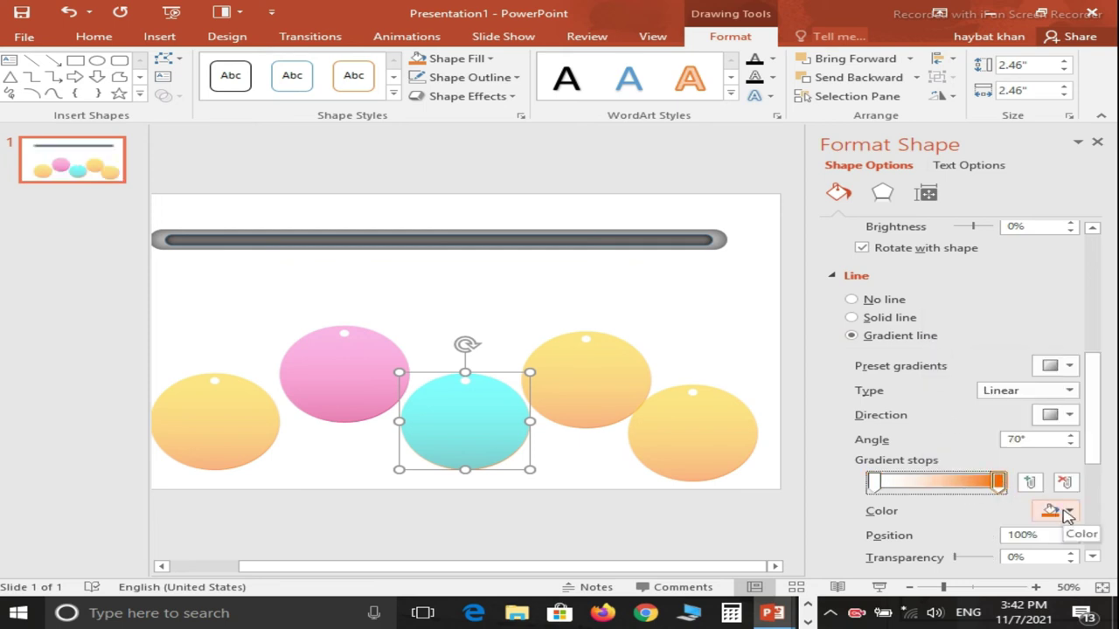
{"action": "left_click", "coordinate": [1055, 512]}
{"action": "left_click", "coordinate": [934, 461]}
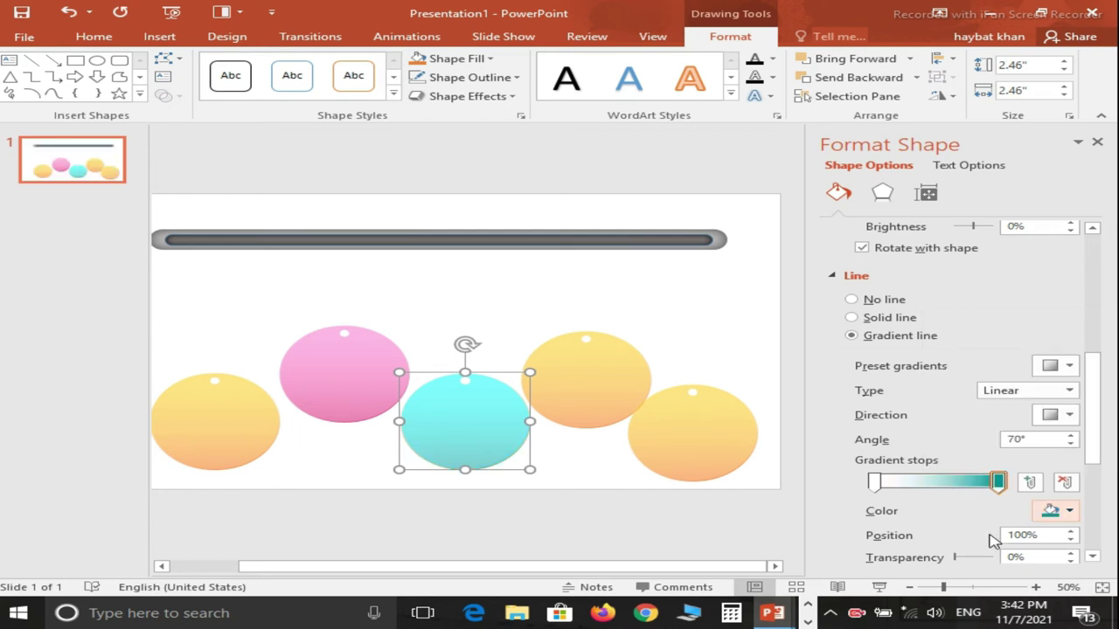
{"action": "left_click", "coordinate": [875, 483]}
{"action": "left_click_drag", "start_coordinate": [956, 557], "coordinate": [994, 557]}
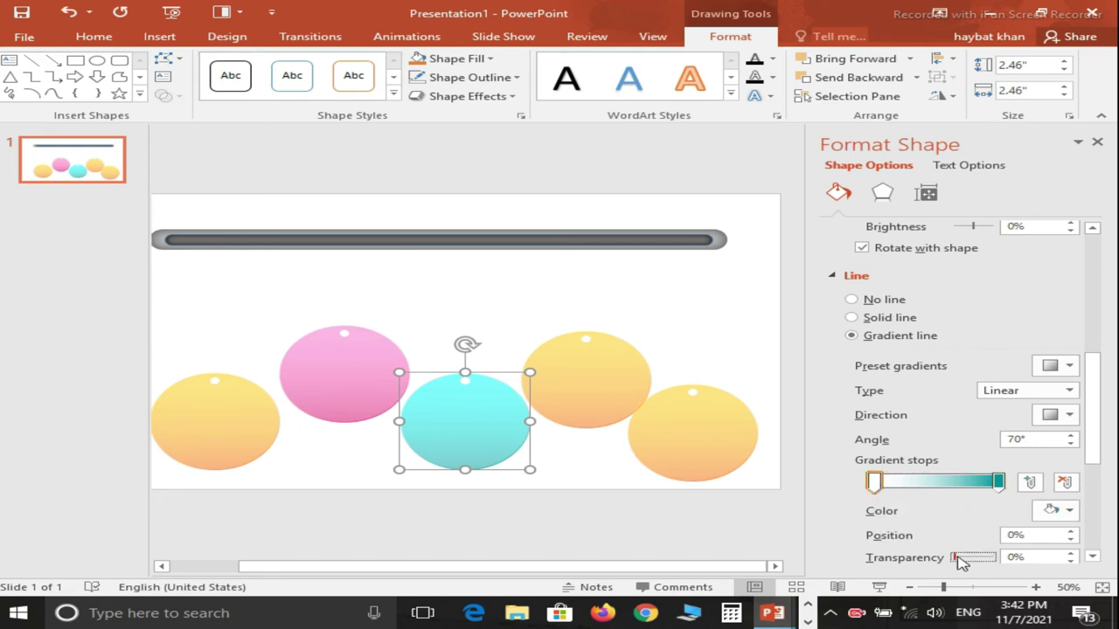
{"action": "left_click", "coordinate": [597, 376]}
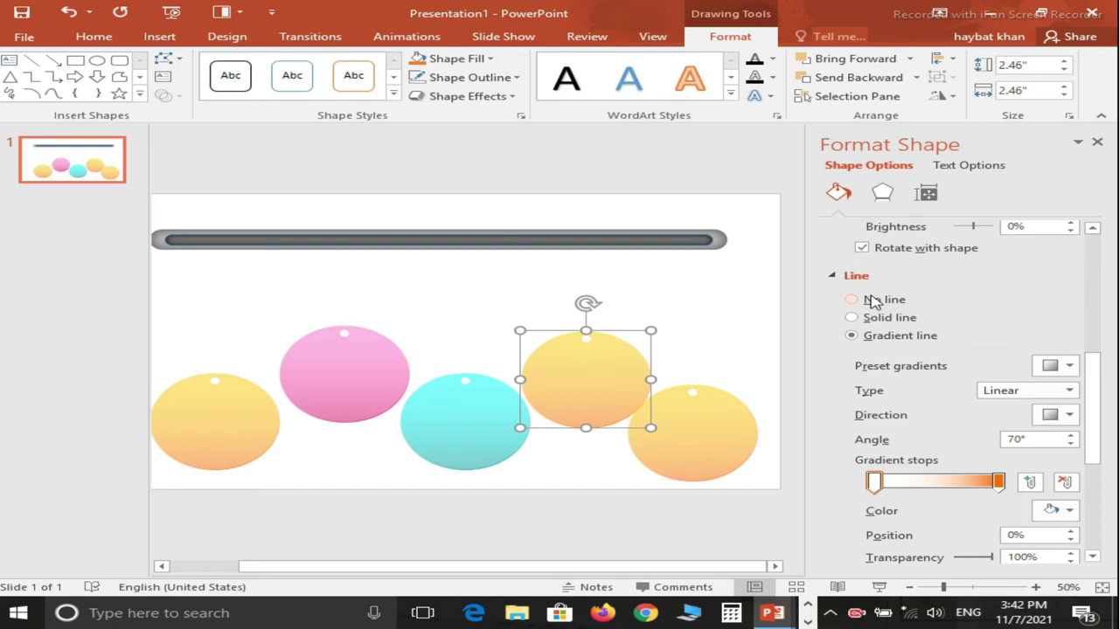
Step: Set the fourth circle's left fill gradient stop to light green via More Colors
{"action": "left_click_drag", "start_coordinate": [1098, 370], "coordinate": [1105, 253]}
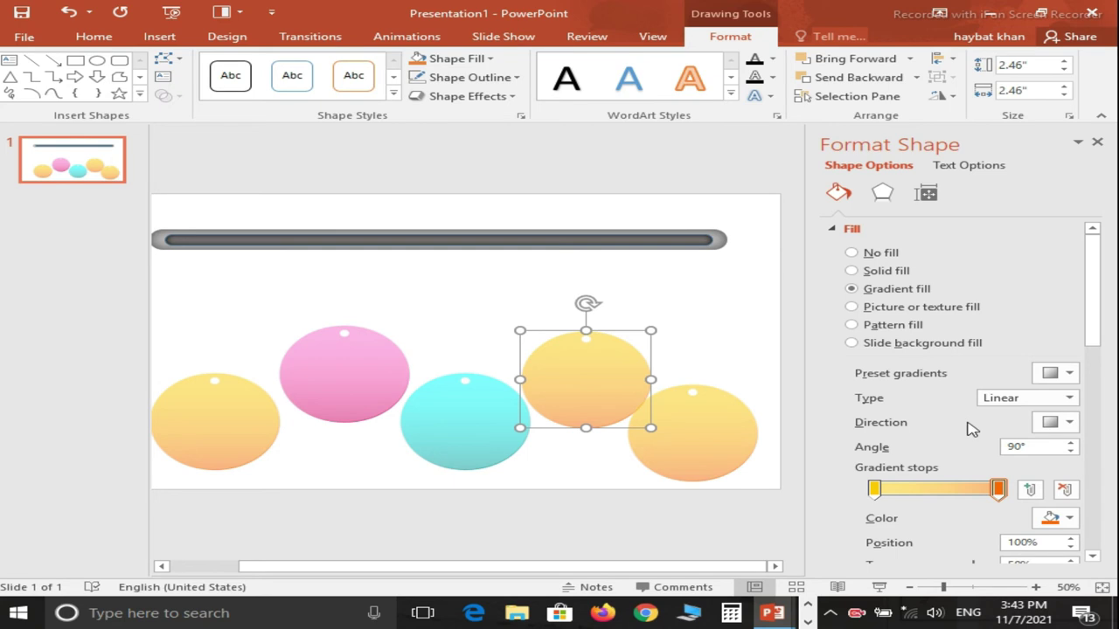
{"action": "left_click", "coordinate": [875, 488]}
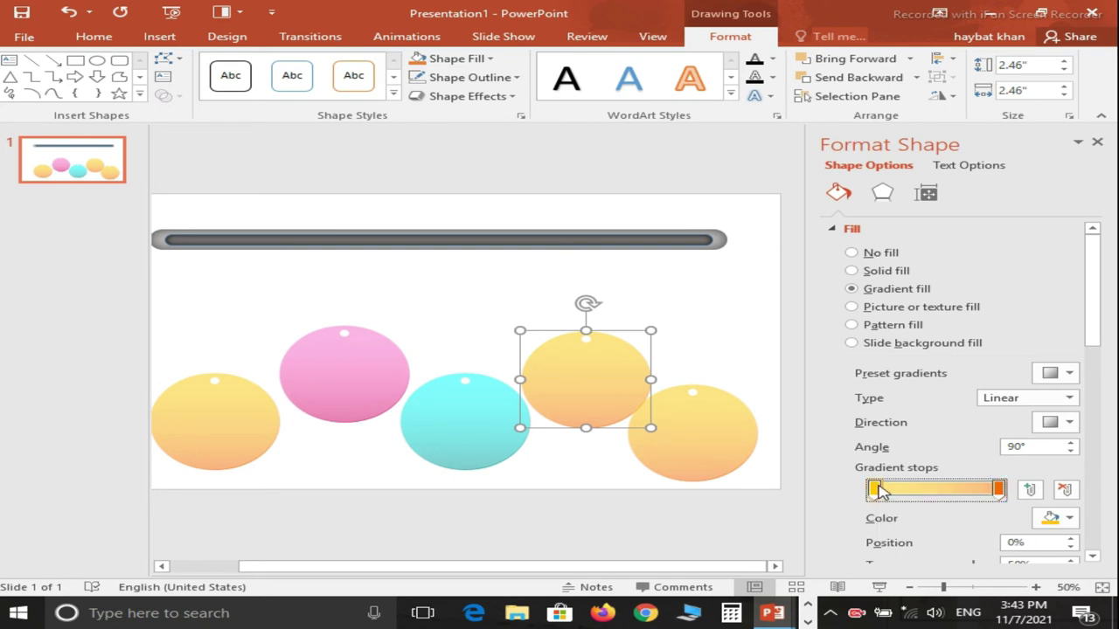
{"action": "left_click", "coordinate": [1068, 518]}
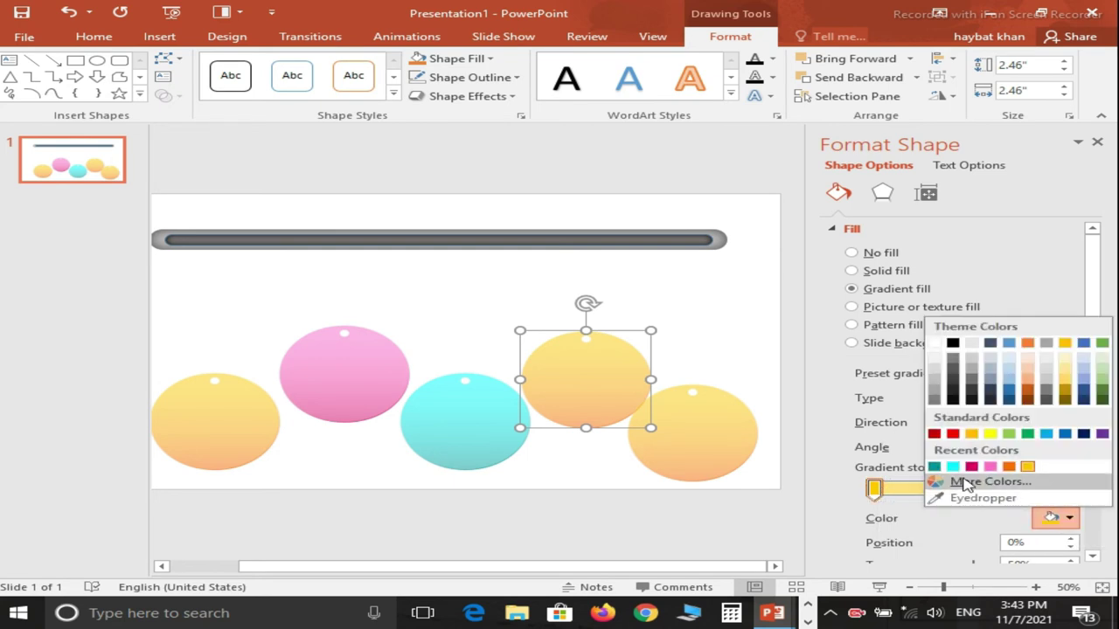
{"action": "left_click", "coordinate": [940, 481]}
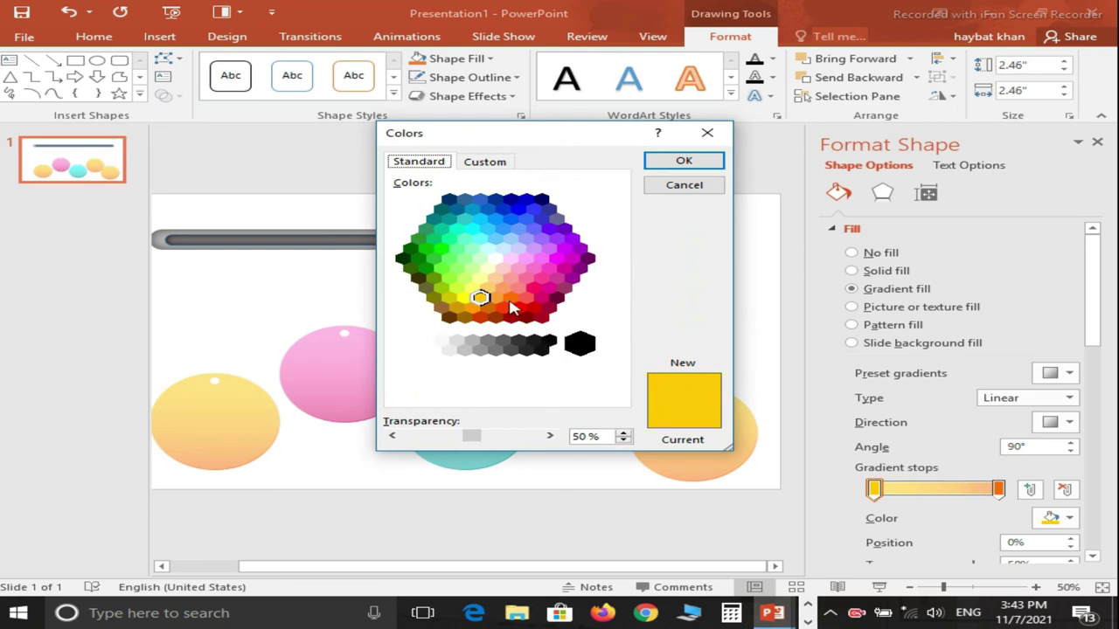
{"action": "left_click", "coordinate": [456, 269]}
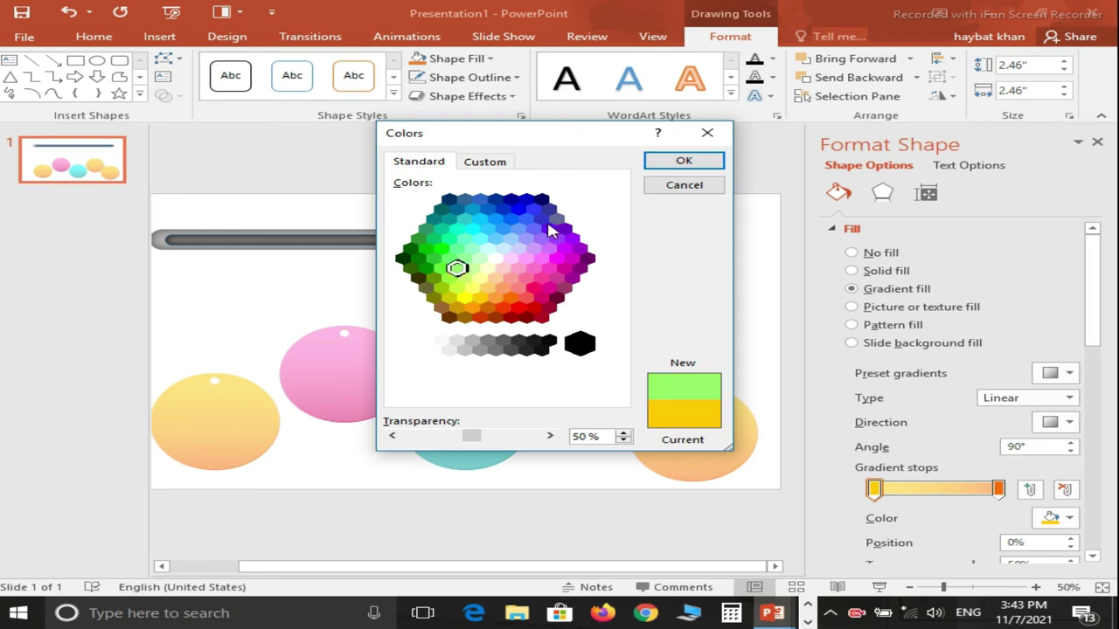
{"action": "left_click", "coordinate": [677, 162]}
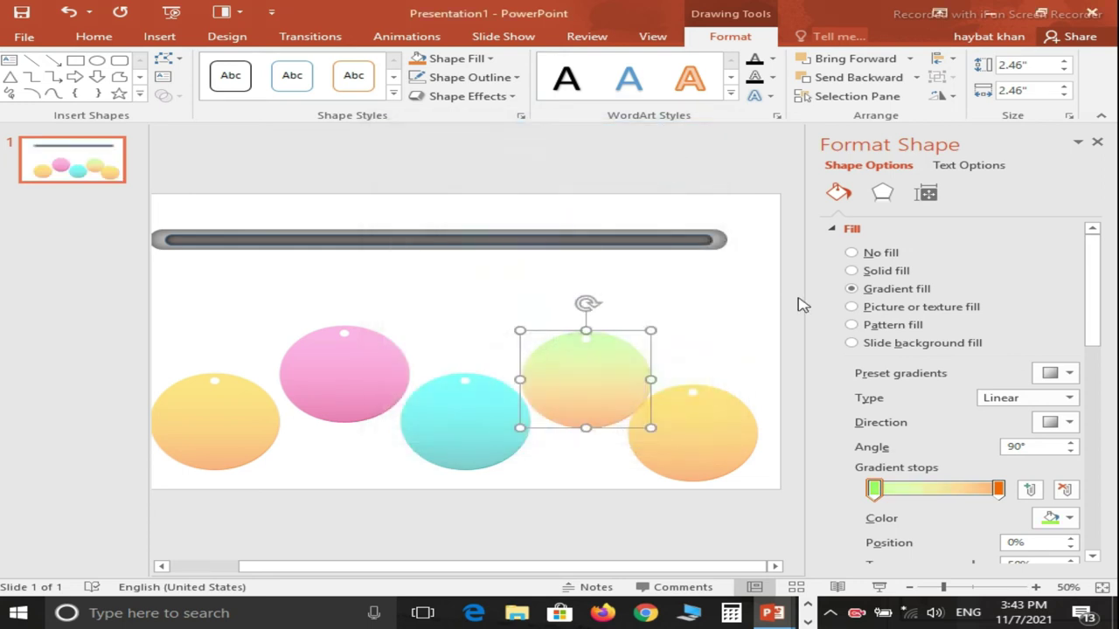
Step: Set the fill gradient's end stop to green via More Colors
{"action": "left_click", "coordinate": [997, 488]}
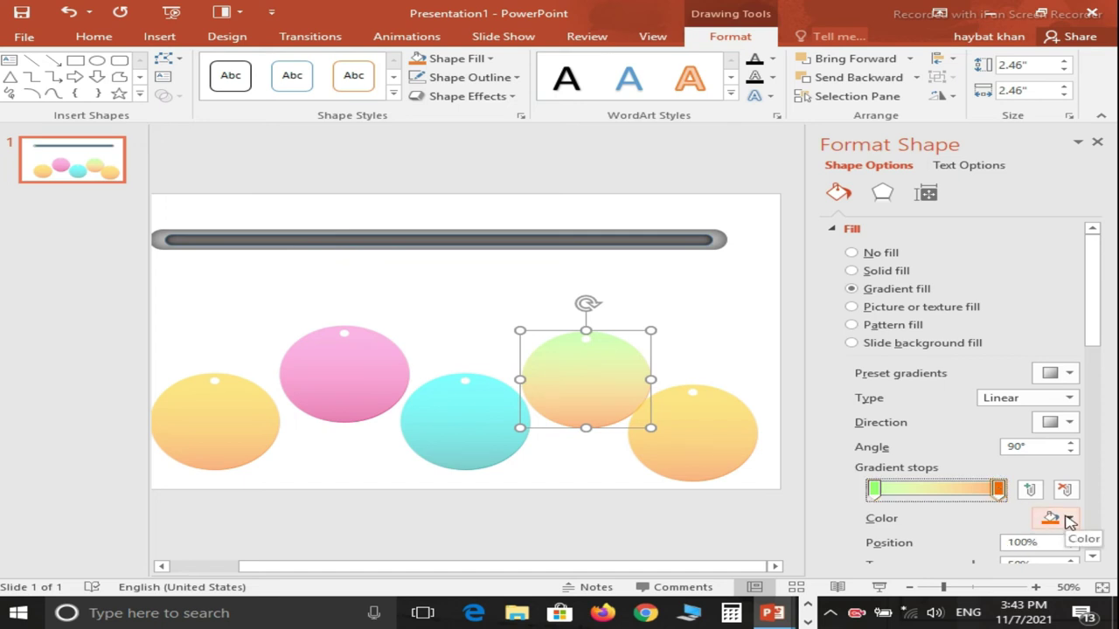
{"action": "left_click", "coordinate": [1069, 520]}
{"action": "left_click", "coordinate": [958, 480]}
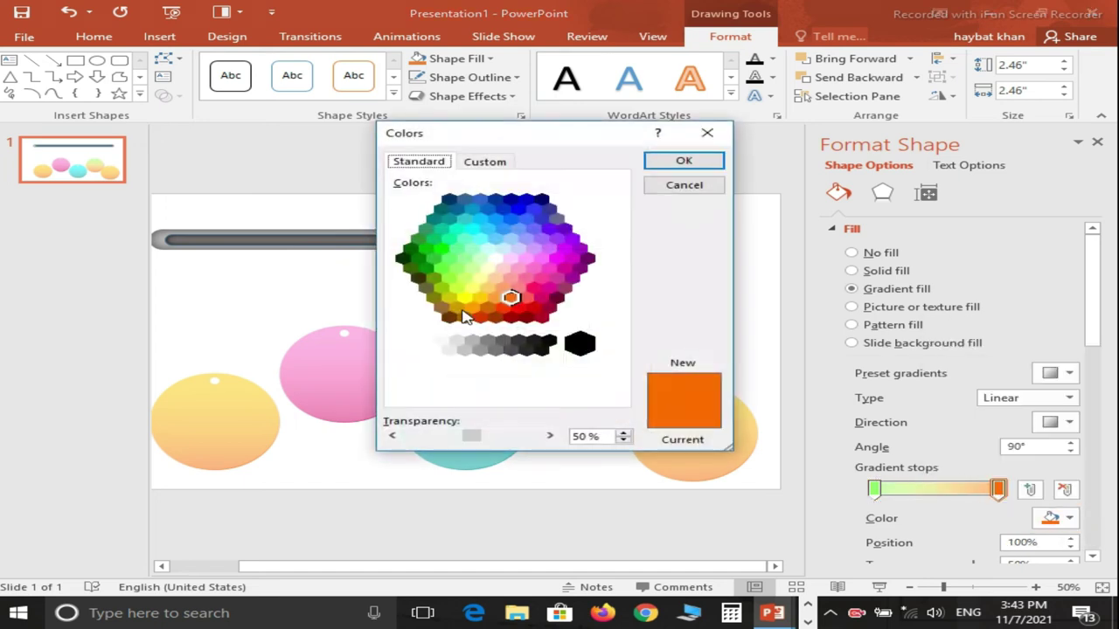
{"action": "left_click", "coordinate": [419, 259]}
{"action": "left_click", "coordinate": [684, 162]}
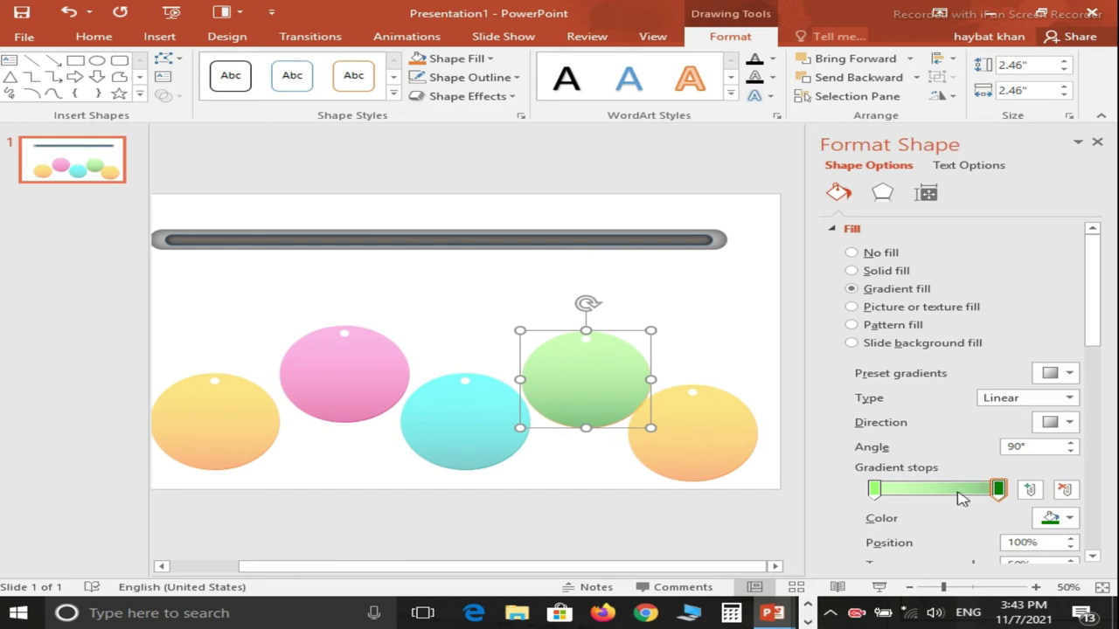
Step: Set the end stop of the green circle's outline gradient to dark green
{"action": "left_click_drag", "start_coordinate": [1098, 339], "coordinate": [1099, 452]}
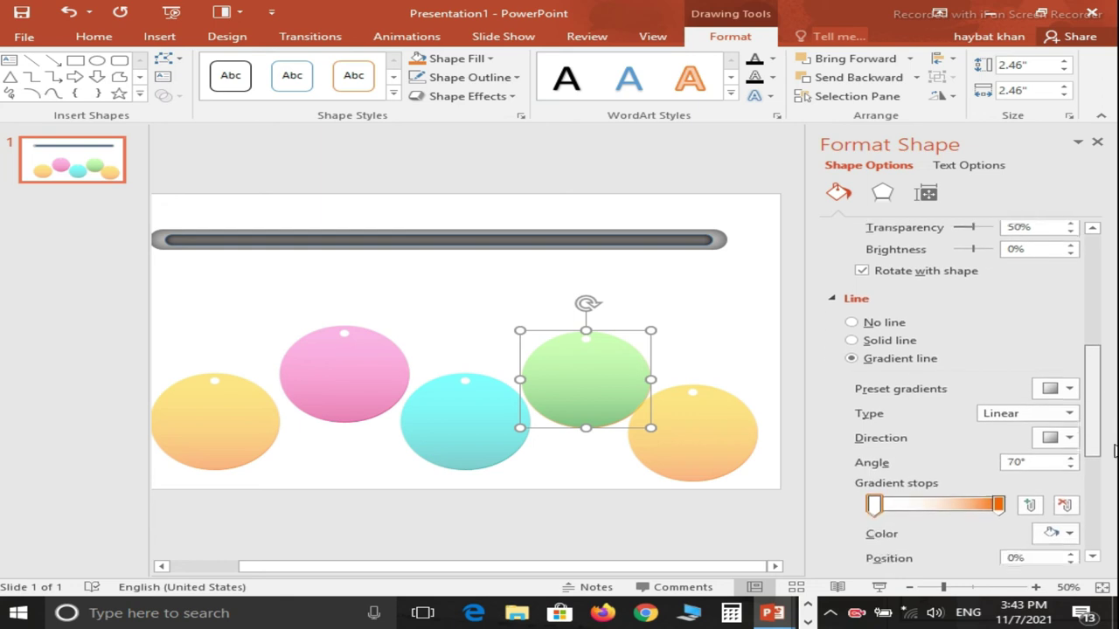
{"action": "left_click", "coordinate": [876, 500]}
{"action": "left_click", "coordinate": [1001, 503]}
{"action": "left_click", "coordinate": [1069, 529]}
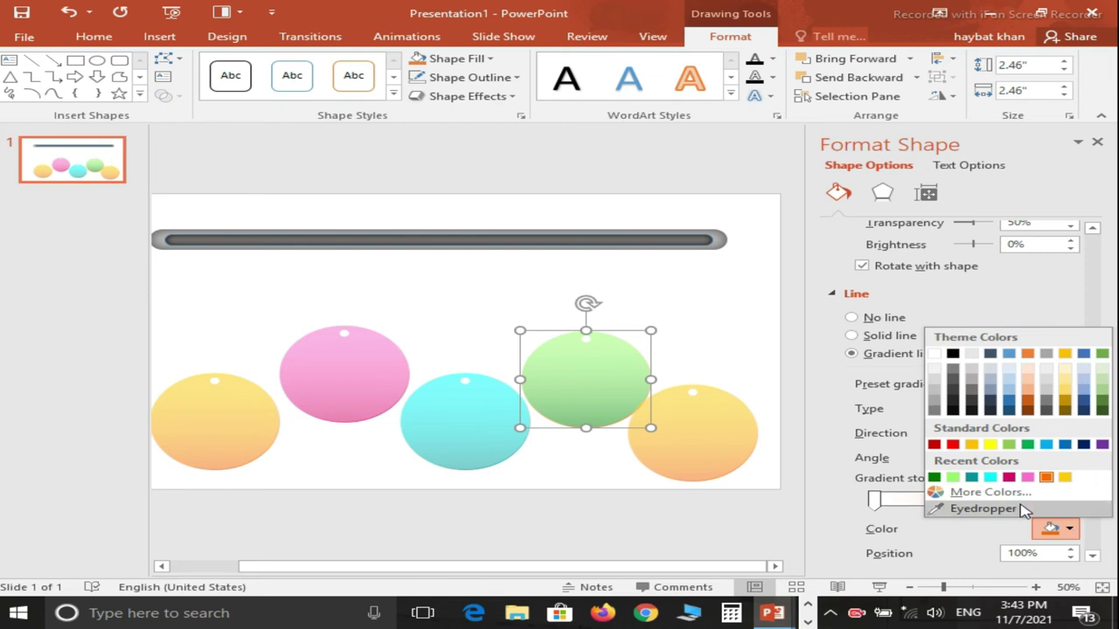
{"action": "left_click", "coordinate": [933, 477]}
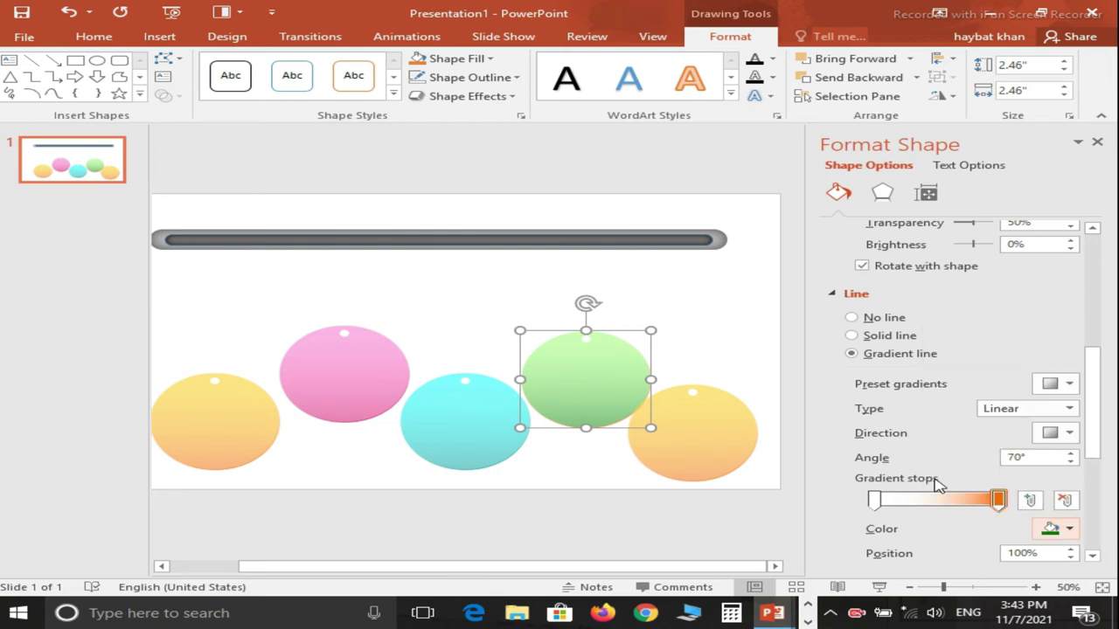
Step: Make the outline's start stop white at 100% transparency
{"action": "left_click", "coordinate": [874, 500]}
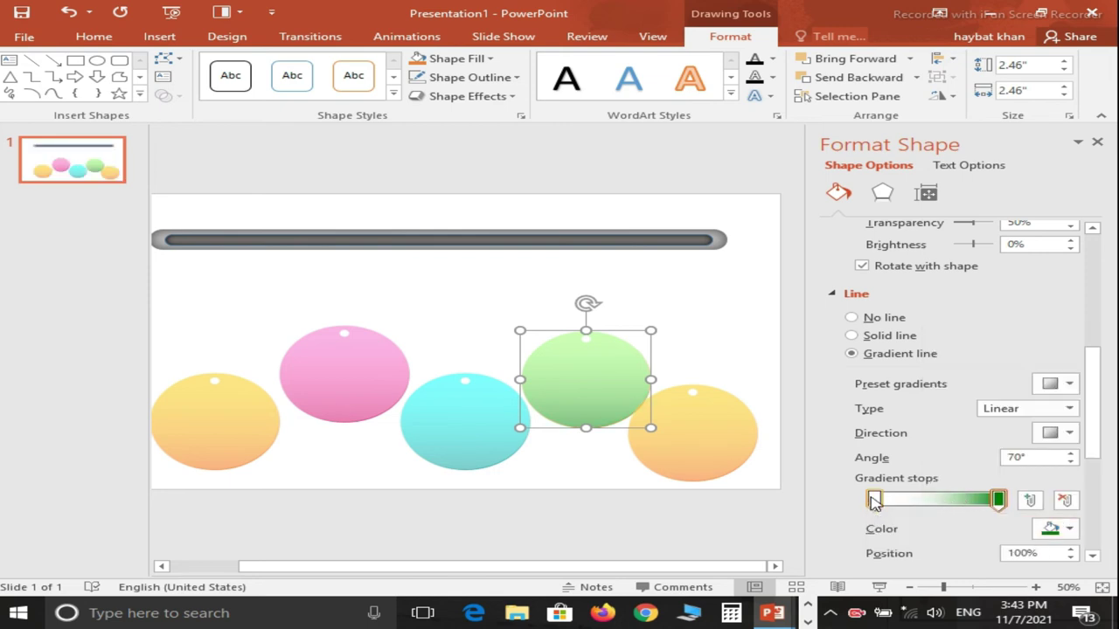
{"action": "scroll", "coordinate": [1098, 440], "scroll_direction": "down", "scroll_amount": 3}
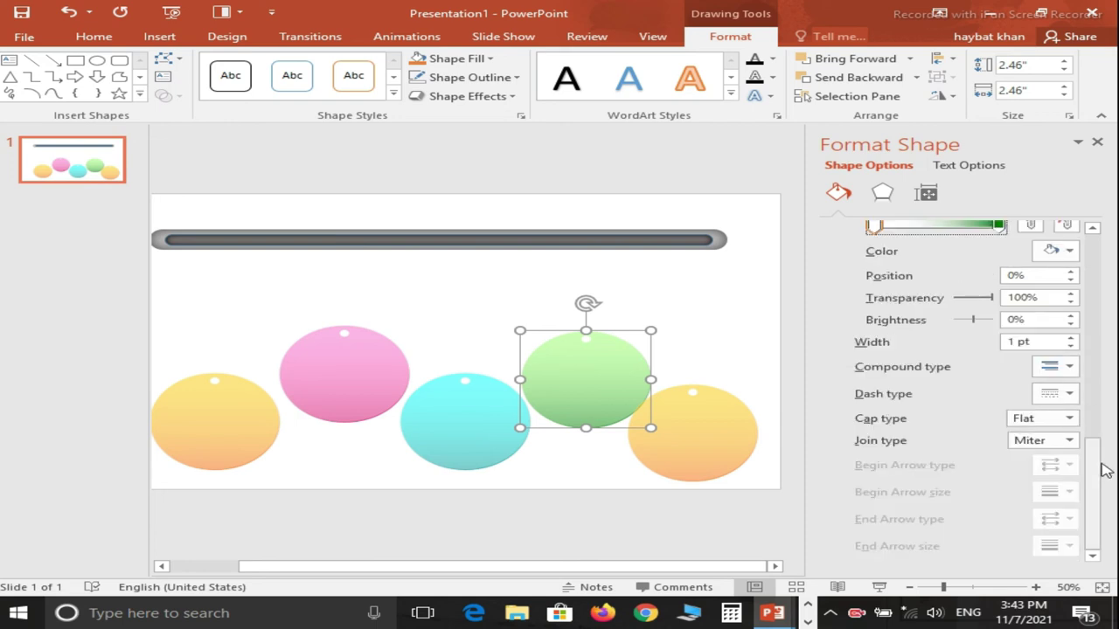
{"action": "scroll", "coordinate": [1099, 439], "scroll_direction": "up", "scroll_amount": 1}
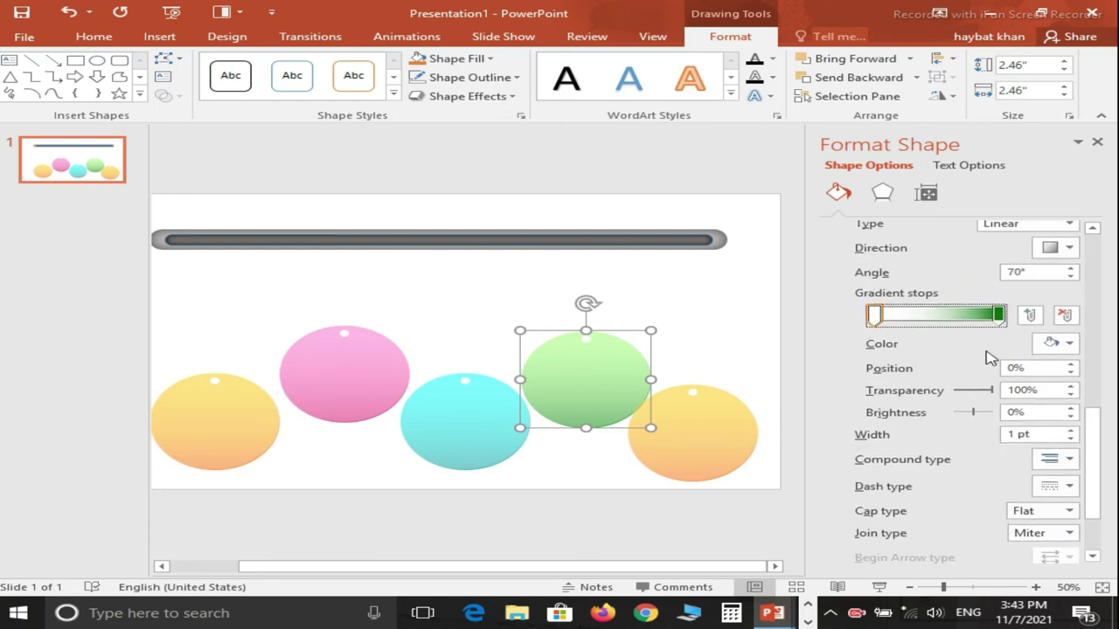
{"action": "left_click", "coordinate": [1058, 347]}
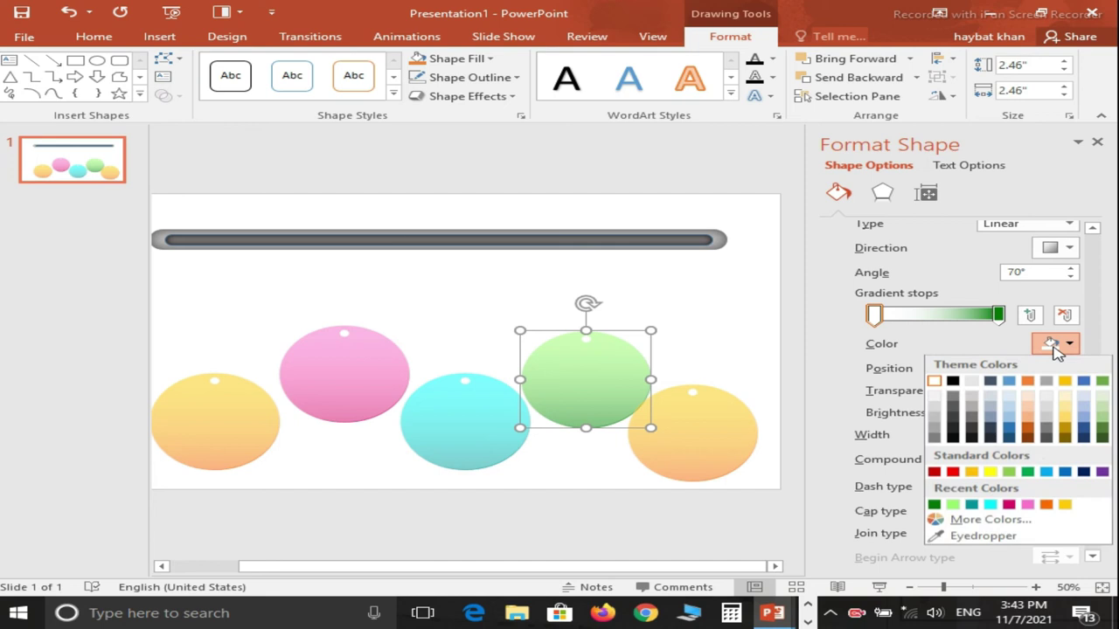
{"action": "left_click", "coordinate": [944, 389]}
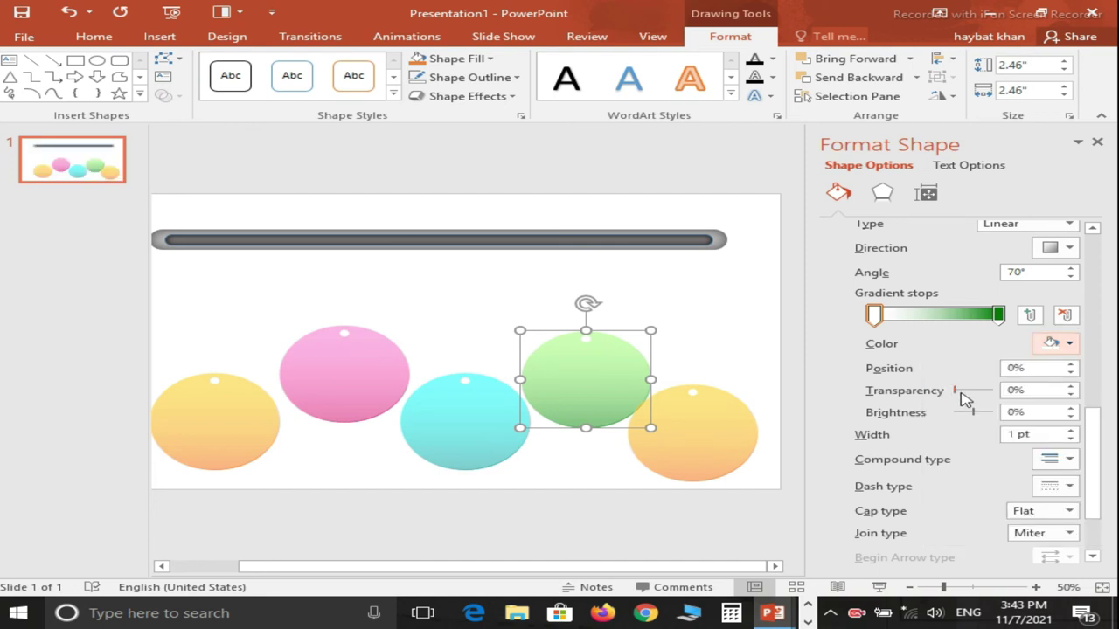
{"action": "left_click_drag", "start_coordinate": [956, 391], "coordinate": [996, 394]}
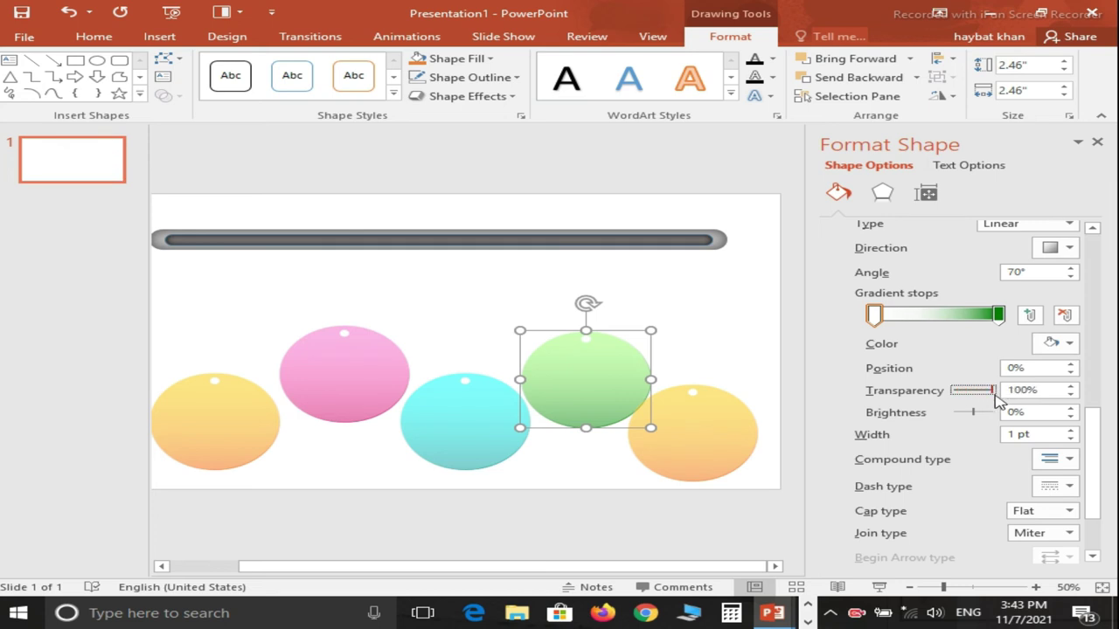
{"action": "left_click", "coordinate": [712, 432]}
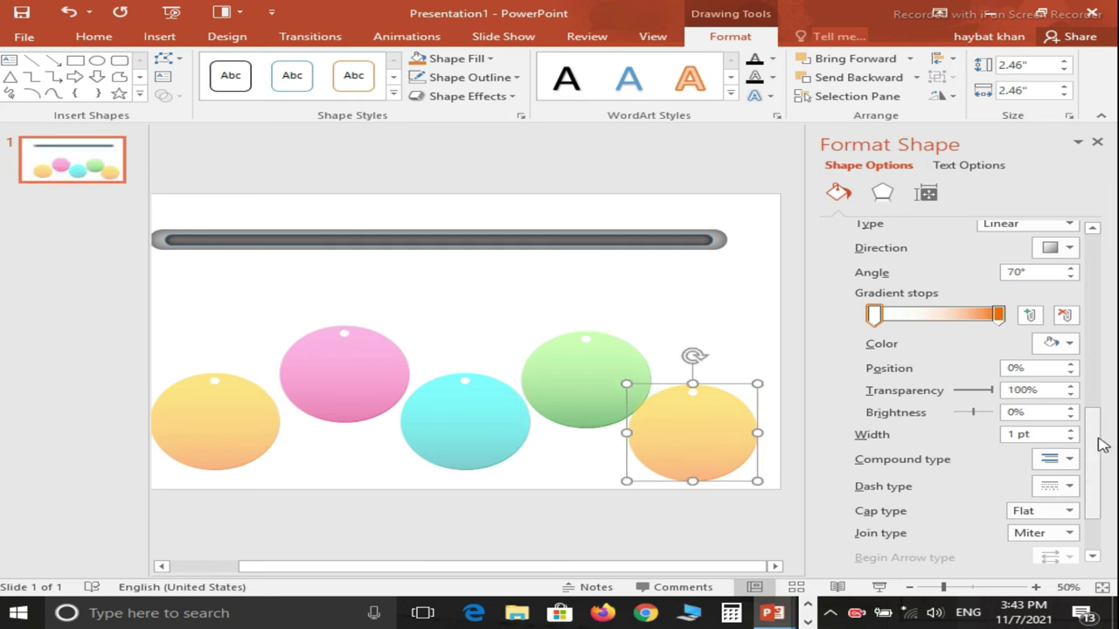
Step: Set the rightmost circle's first gradient stop to light blue using More Colors
{"action": "scroll", "coordinate": [1108, 380], "scroll_direction": "up", "scroll_amount": 2}
{"action": "scroll", "coordinate": [1108, 380], "scroll_direction": "up", "scroll_amount": 4}
{"action": "scroll", "coordinate": [1110, 358], "scroll_direction": "up", "scroll_amount": 1}
{"action": "scroll", "coordinate": [1112, 337], "scroll_direction": "up", "scroll_amount": 1}
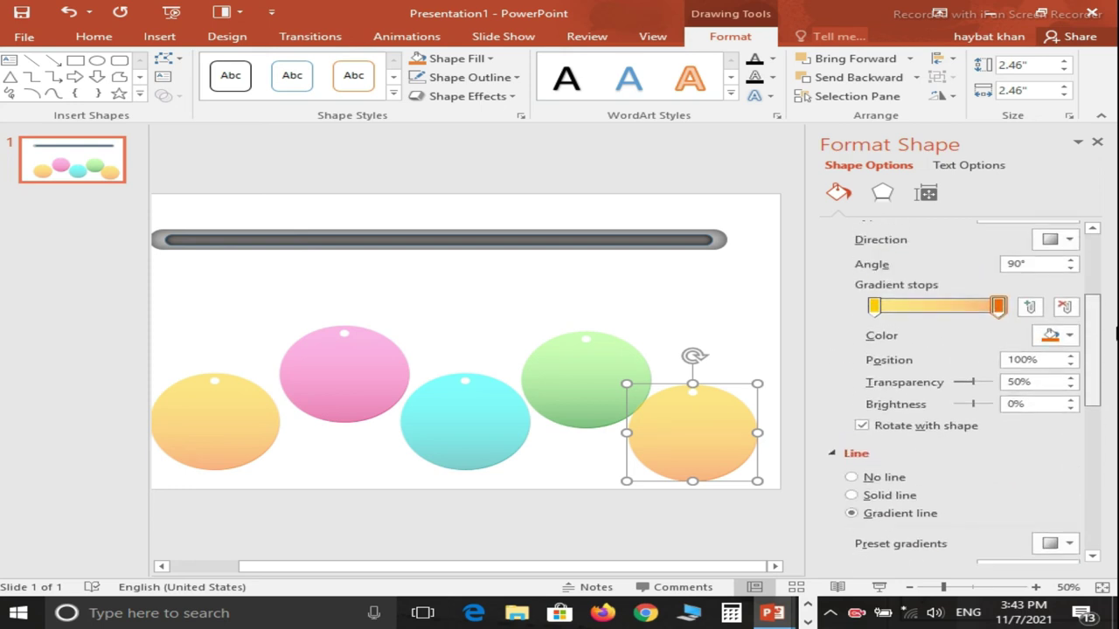
{"action": "scroll", "coordinate": [1115, 303], "scroll_direction": "up", "scroll_amount": 1}
{"action": "scroll", "coordinate": [1115, 303], "scroll_direction": "up", "scroll_amount": 1}
{"action": "scroll", "coordinate": [1115, 280], "scroll_direction": "up", "scroll_amount": 2}
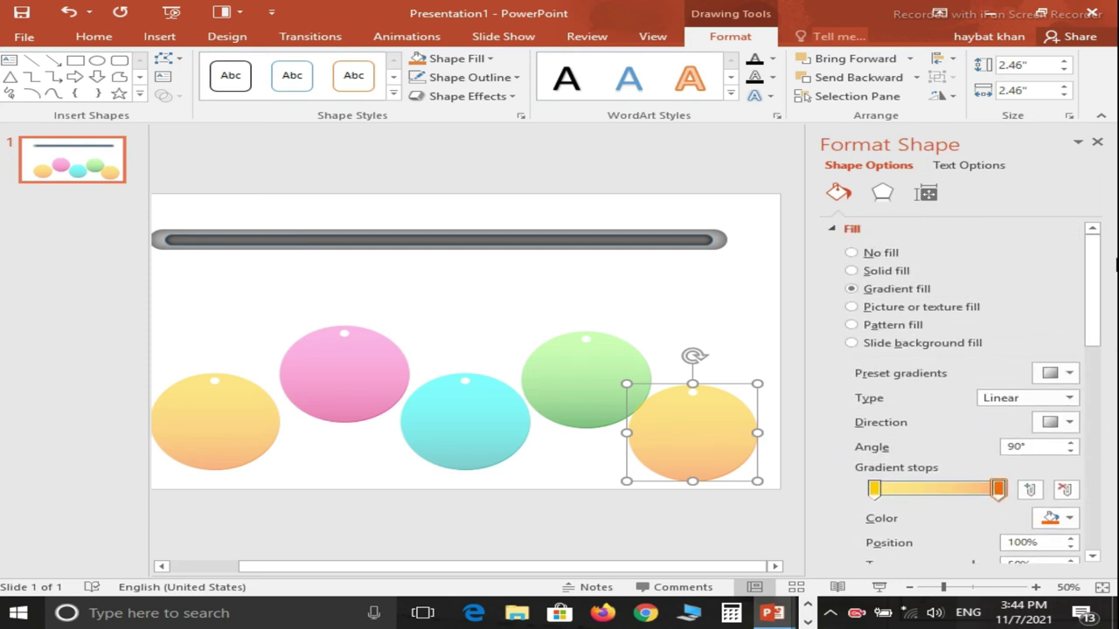
{"action": "left_click", "coordinate": [876, 488]}
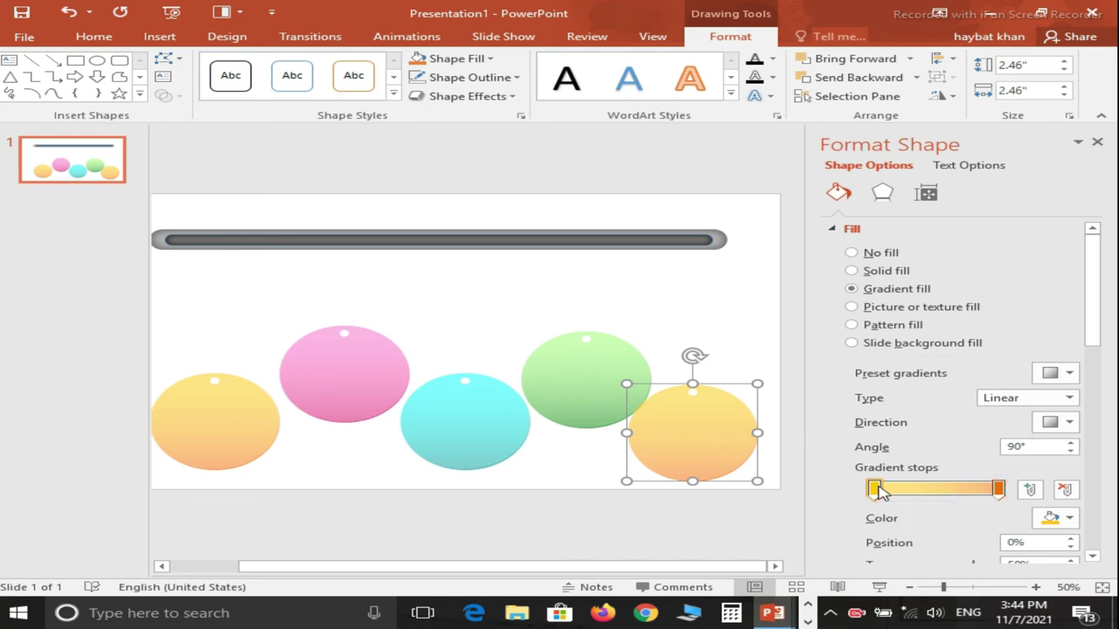
{"action": "left_click", "coordinate": [1069, 519]}
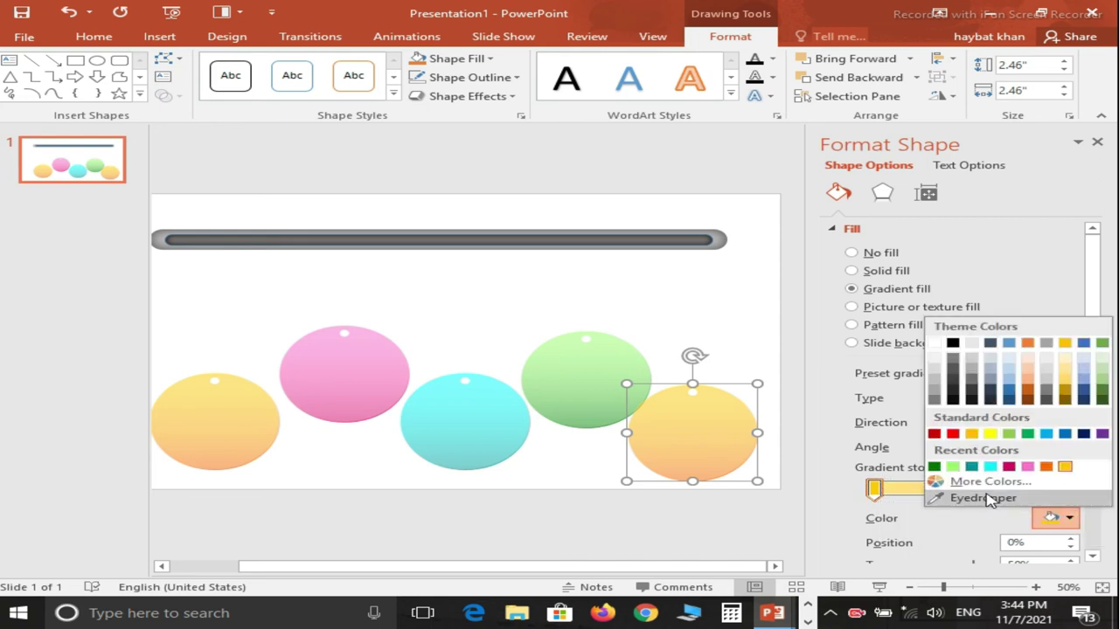
{"action": "left_click", "coordinate": [977, 483]}
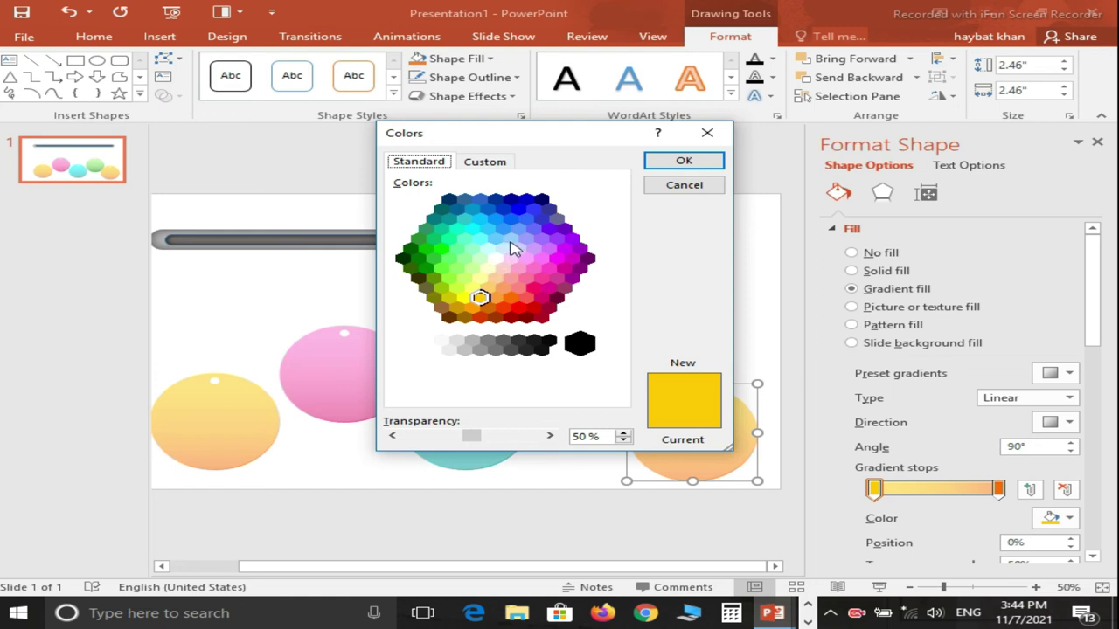
{"action": "left_click", "coordinate": [519, 230]}
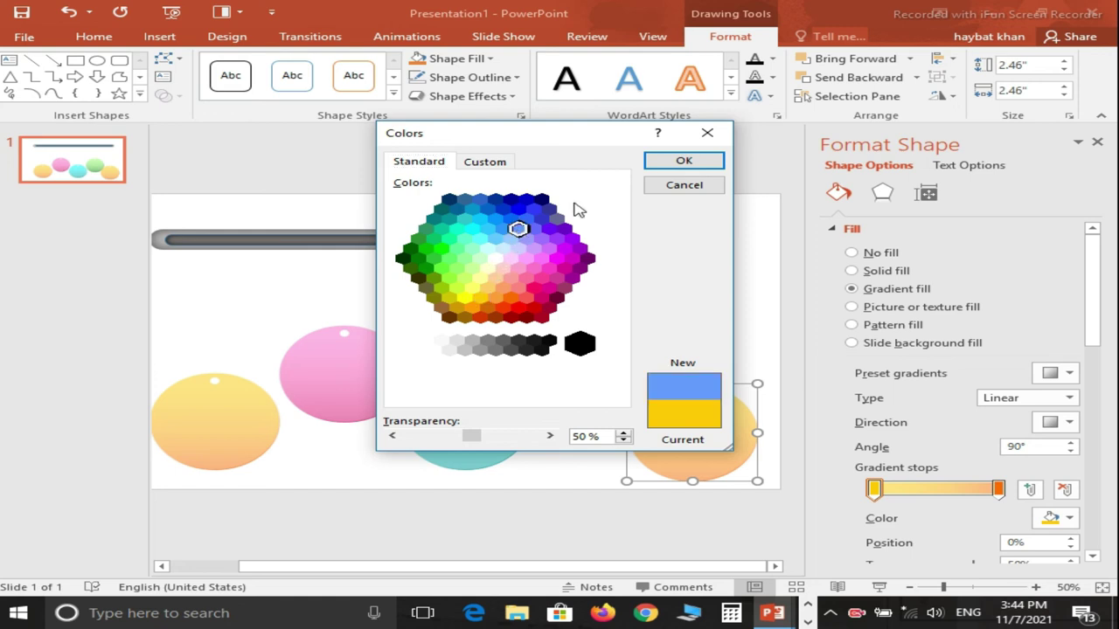
{"action": "left_click", "coordinate": [666, 161]}
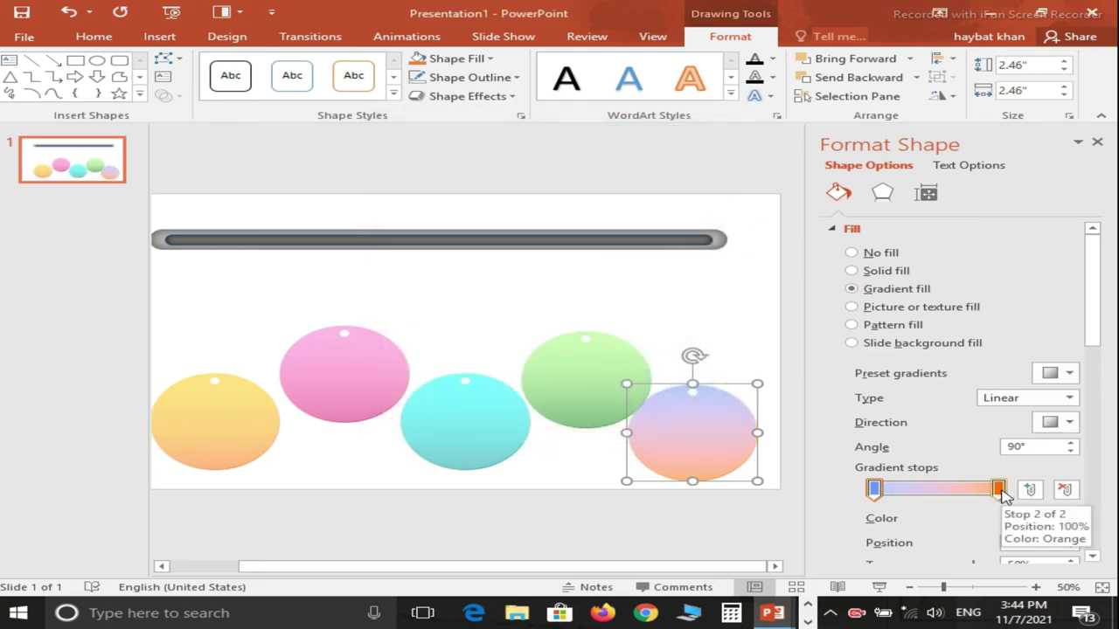
Step: Set the circle's last gradient stop to dark blue using More Colors
{"action": "left_click", "coordinate": [1070, 519]}
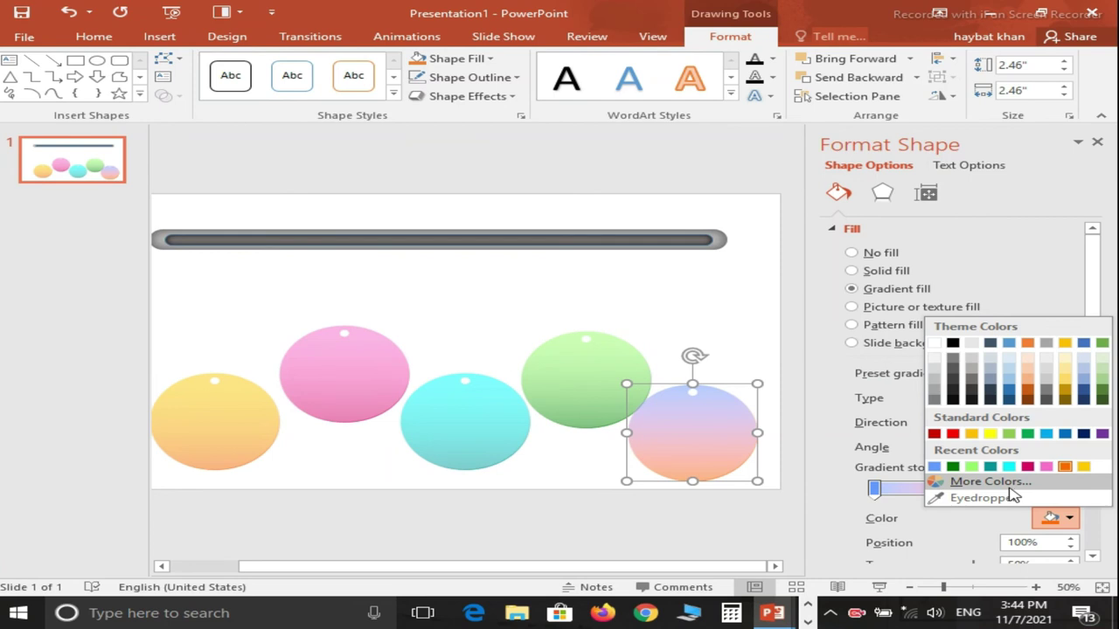
{"action": "left_click", "coordinate": [1012, 492]}
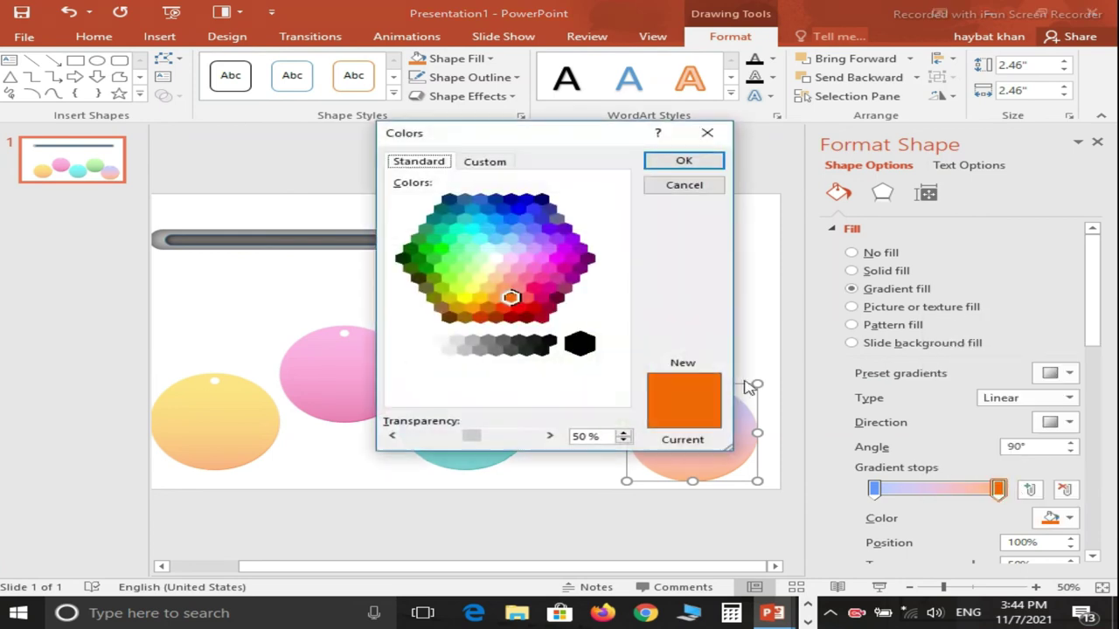
{"action": "left_click", "coordinate": [512, 203]}
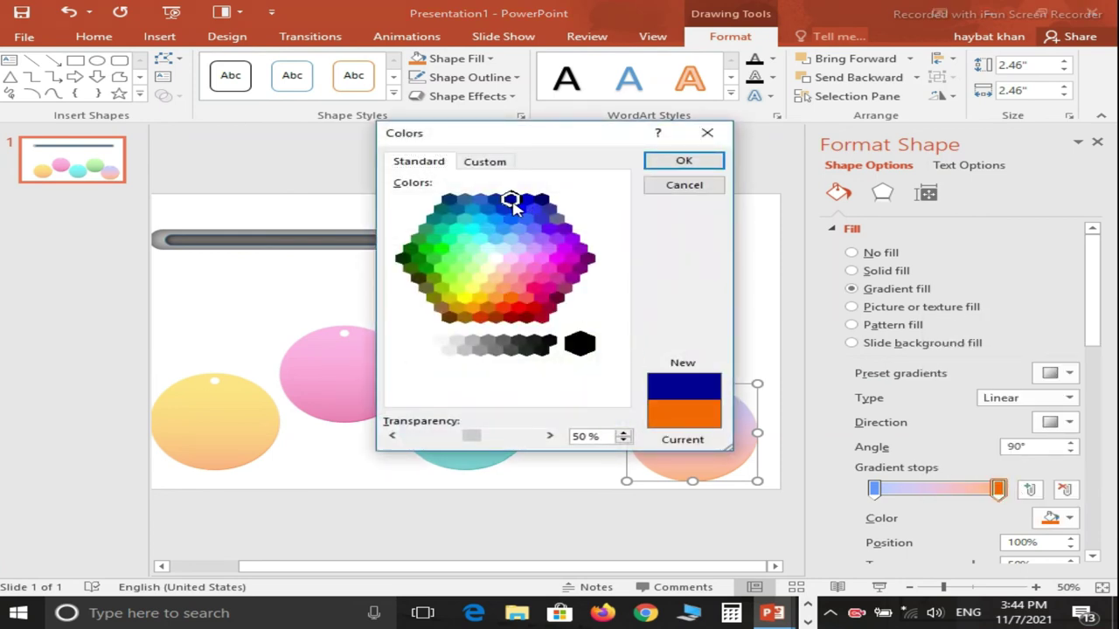
{"action": "left_click", "coordinate": [684, 162]}
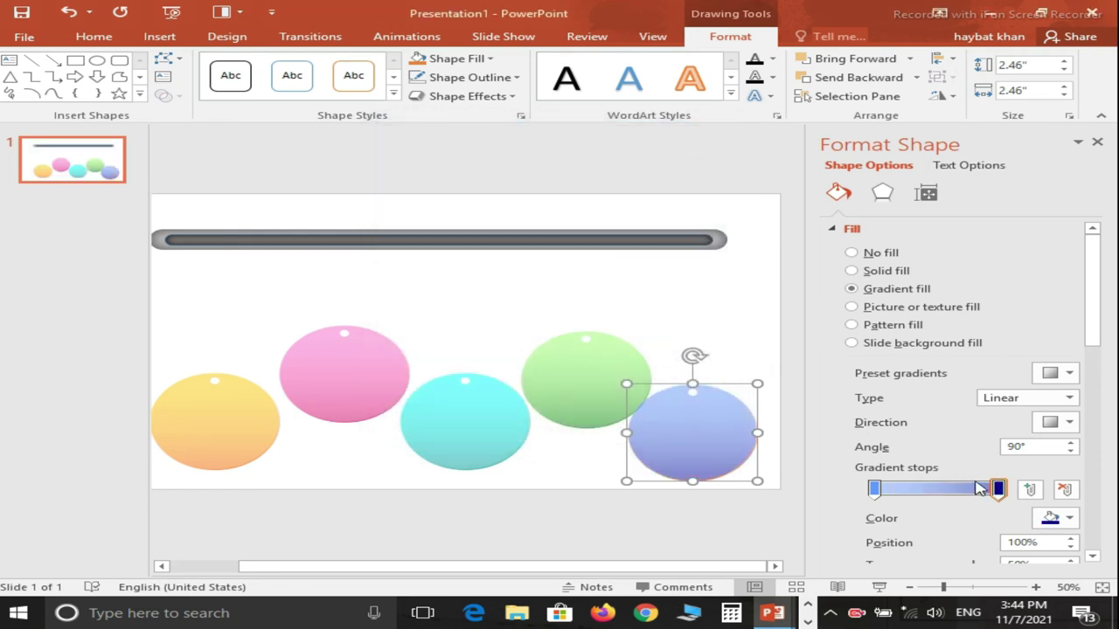
{"action": "left_click_drag", "start_coordinate": [1100, 330], "coordinate": [1115, 409]}
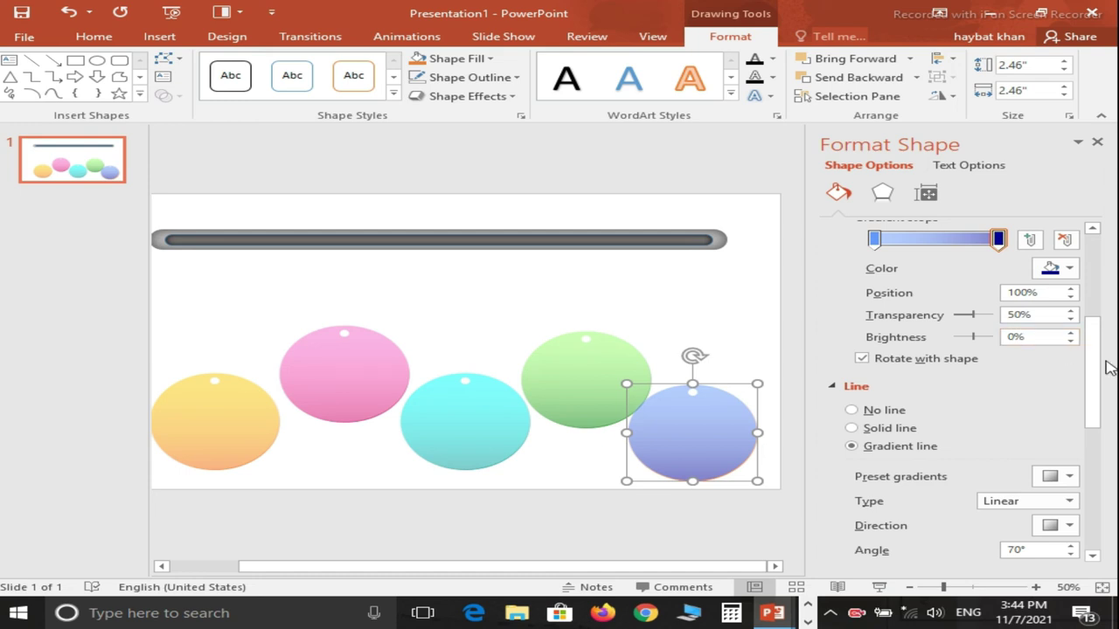
Step: Set the blue circle's outline end gradient stop to dark blue
{"action": "left_click_drag", "start_coordinate": [1093, 367], "coordinate": [1094, 398]}
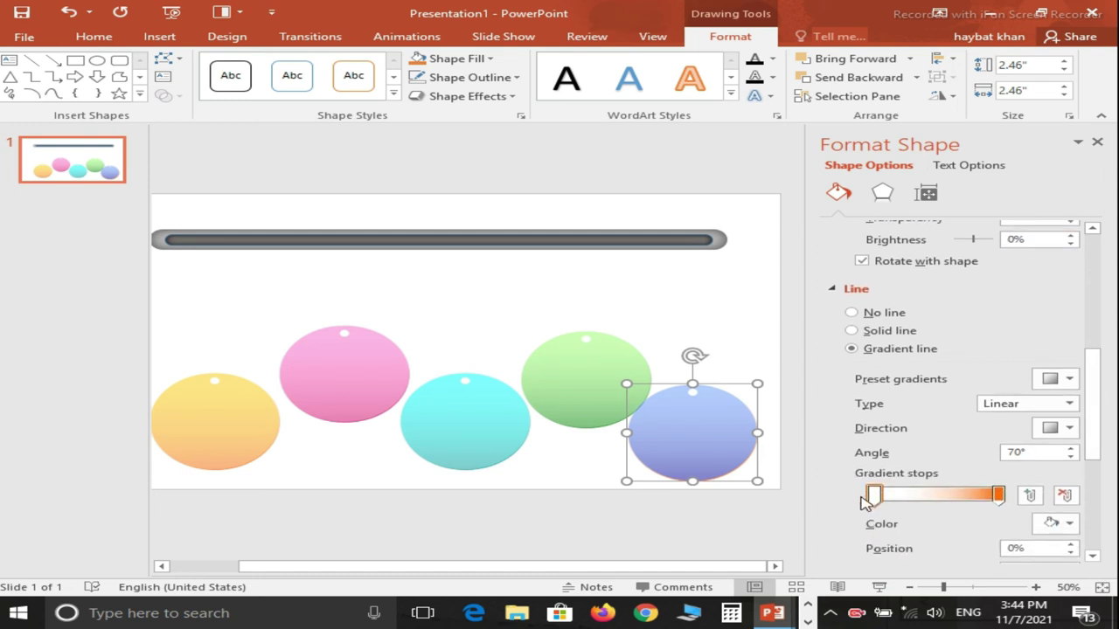
{"action": "left_click", "coordinate": [999, 495]}
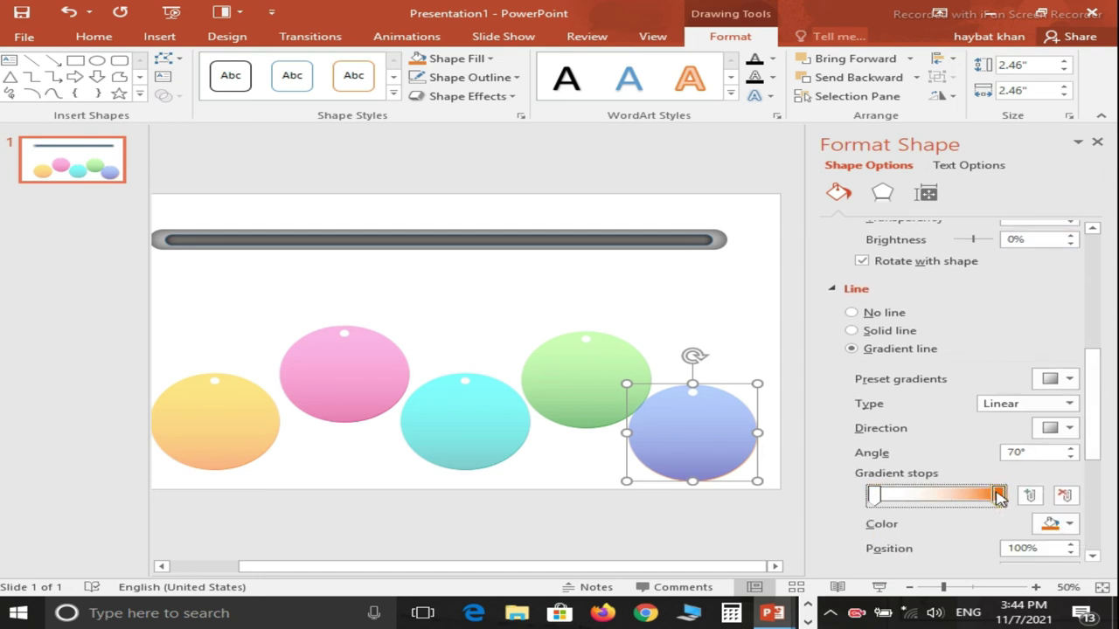
{"action": "left_click", "coordinate": [1069, 524]}
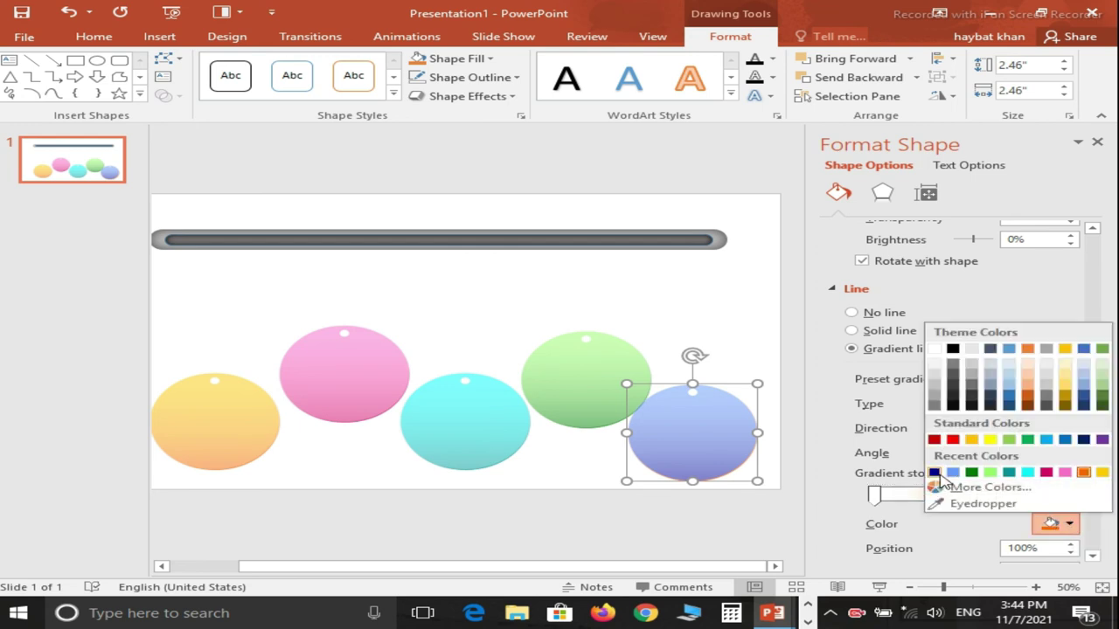
{"action": "left_click", "coordinate": [933, 473]}
Step: Make the outline's first stop white at 100% transparency, then slide the pink circle left
{"action": "left_click", "coordinate": [874, 495]}
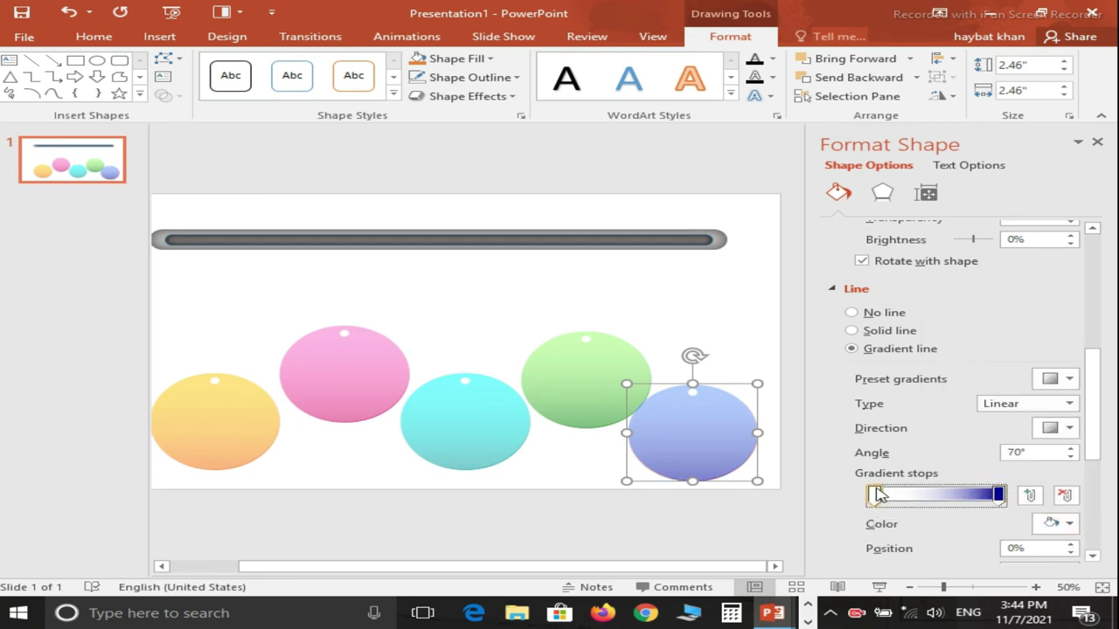
{"action": "left_click", "coordinate": [1053, 524]}
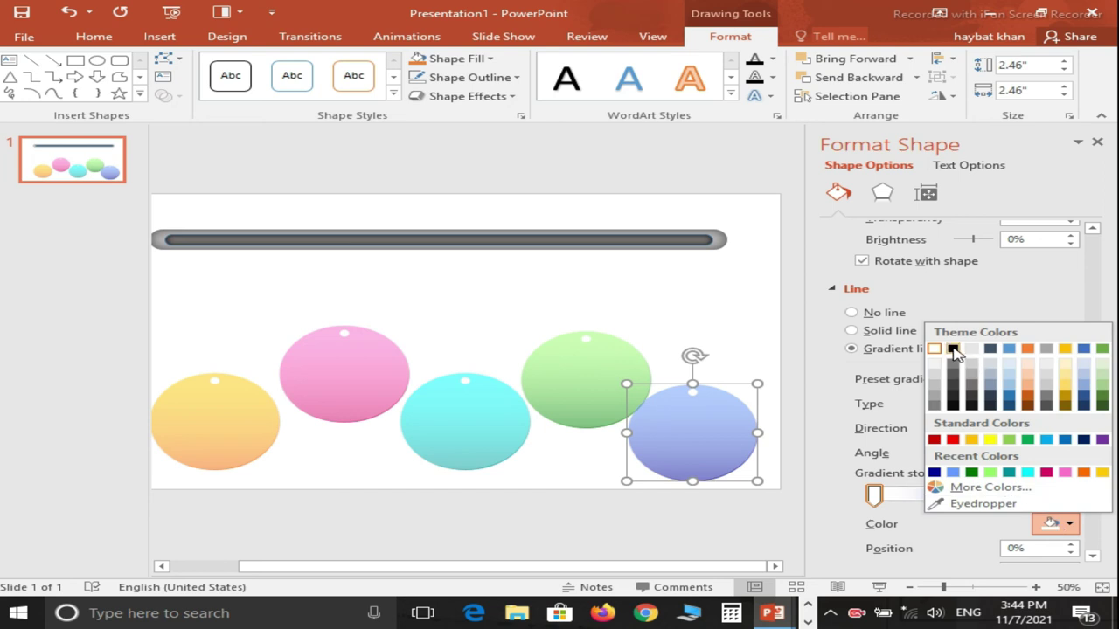
{"action": "left_click", "coordinate": [936, 350]}
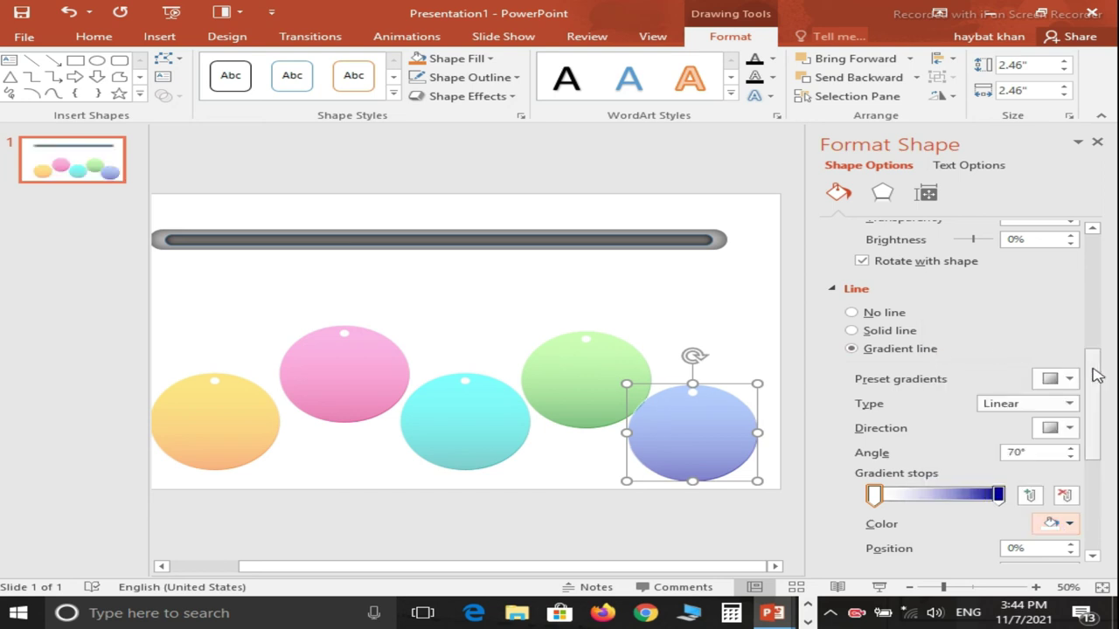
{"action": "left_click_drag", "start_coordinate": [1092, 370], "coordinate": [1108, 402]}
{"action": "scroll", "coordinate": [1062, 428], "scroll_direction": "down", "scroll_amount": 1}
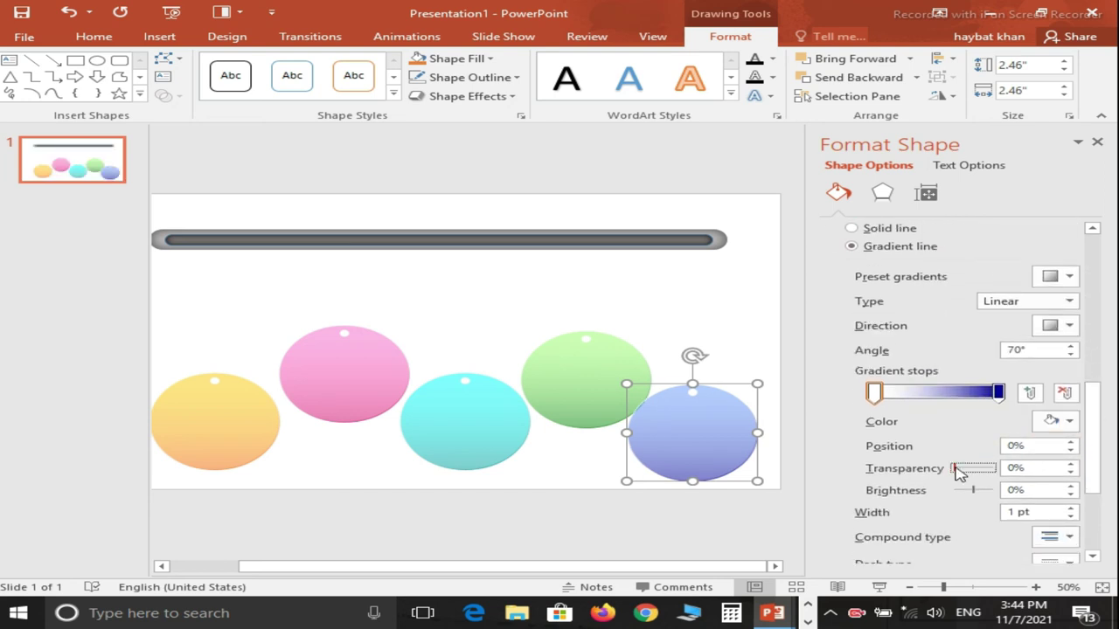
{"action": "left_click_drag", "start_coordinate": [956, 469], "coordinate": [1018, 469]}
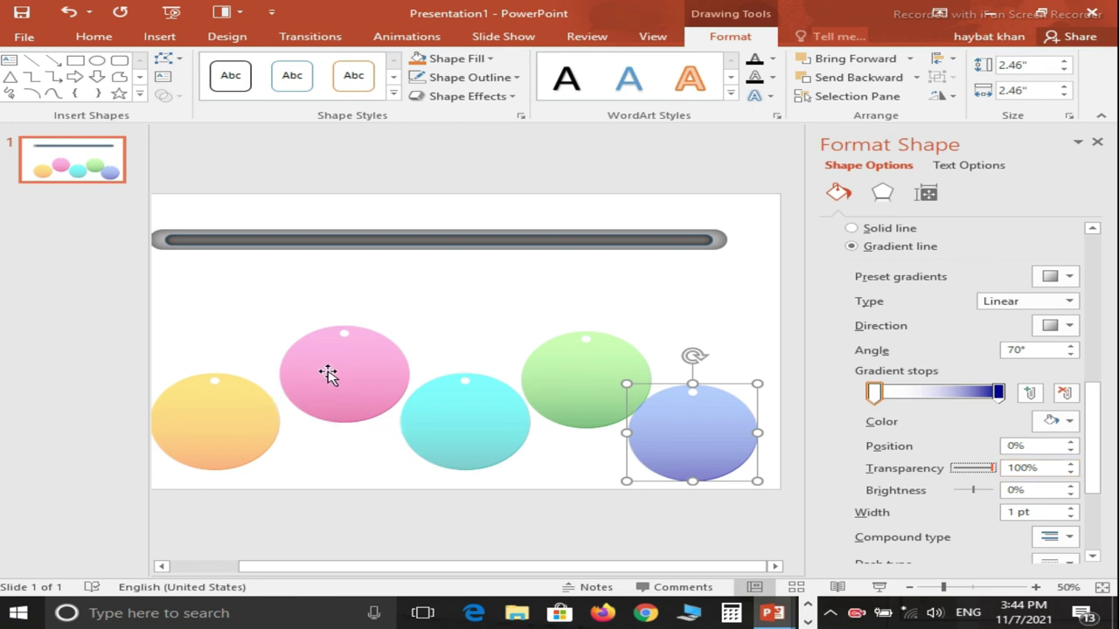
{"action": "left_click_drag", "start_coordinate": [328, 374], "coordinate": [286, 379]}
Step: Slide the cyan, green and blue circles left so each overlaps its neighbour
{"action": "left_click_drag", "start_coordinate": [449, 402], "coordinate": [406, 412]}
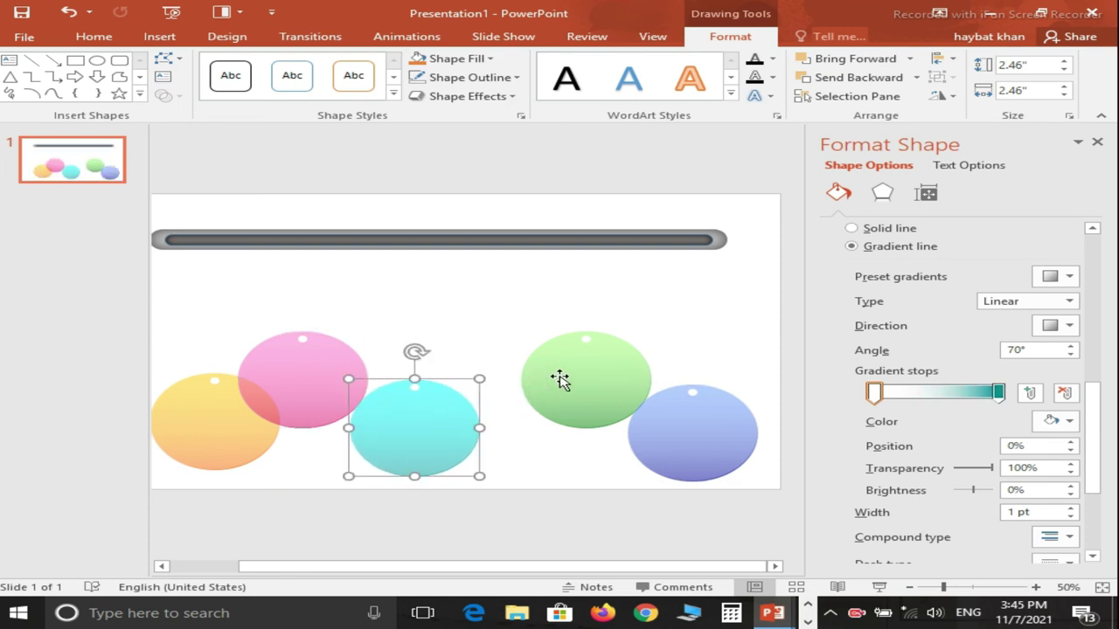
{"action": "left_click_drag", "start_coordinate": [559, 380], "coordinate": [498, 377]}
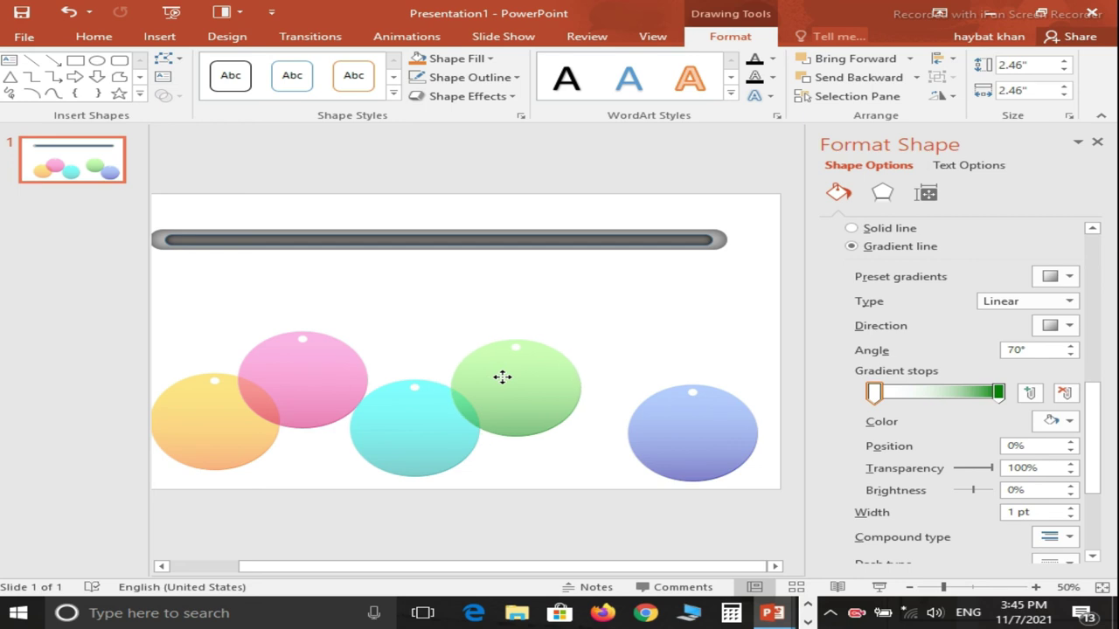
{"action": "left_click_drag", "start_coordinate": [722, 435], "coordinate": [675, 427]}
{"action": "left_click_drag", "start_coordinate": [531, 399], "coordinate": [548, 399]}
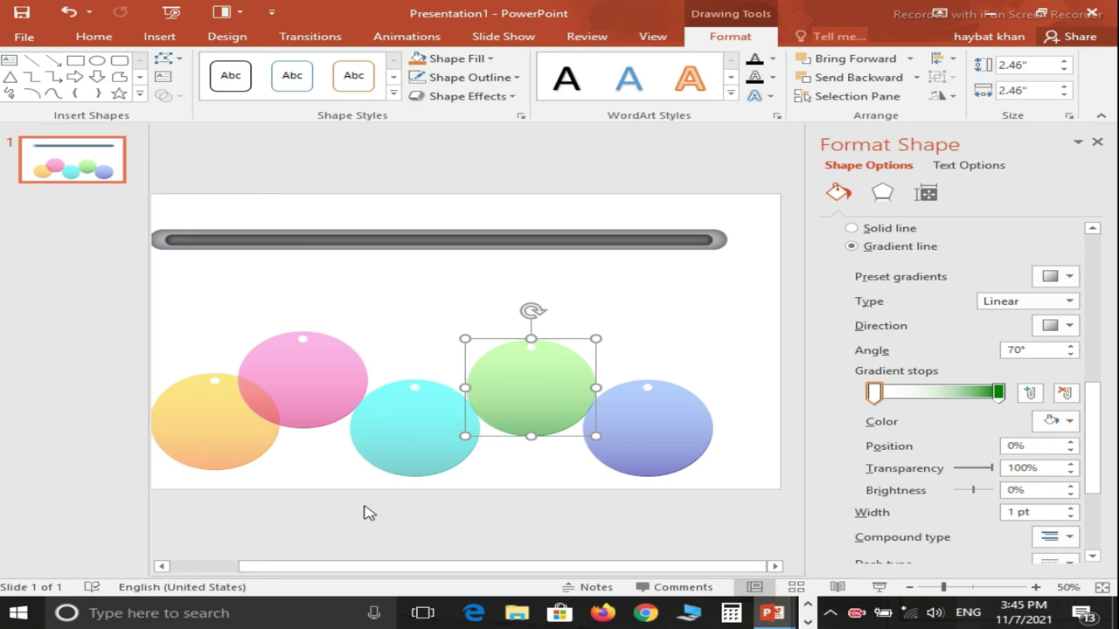
{"action": "left_click", "coordinate": [268, 449]}
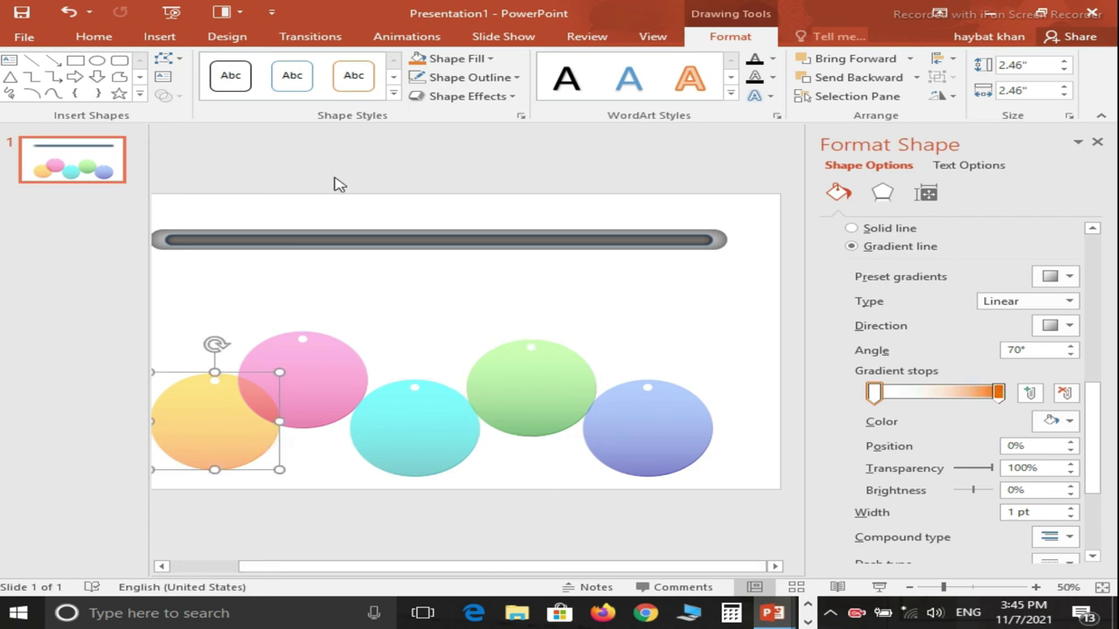
Step: Deselect everything, zoom to 79% and open the Insert tab's Shapes gallery
{"action": "left_click", "coordinate": [244, 300]}
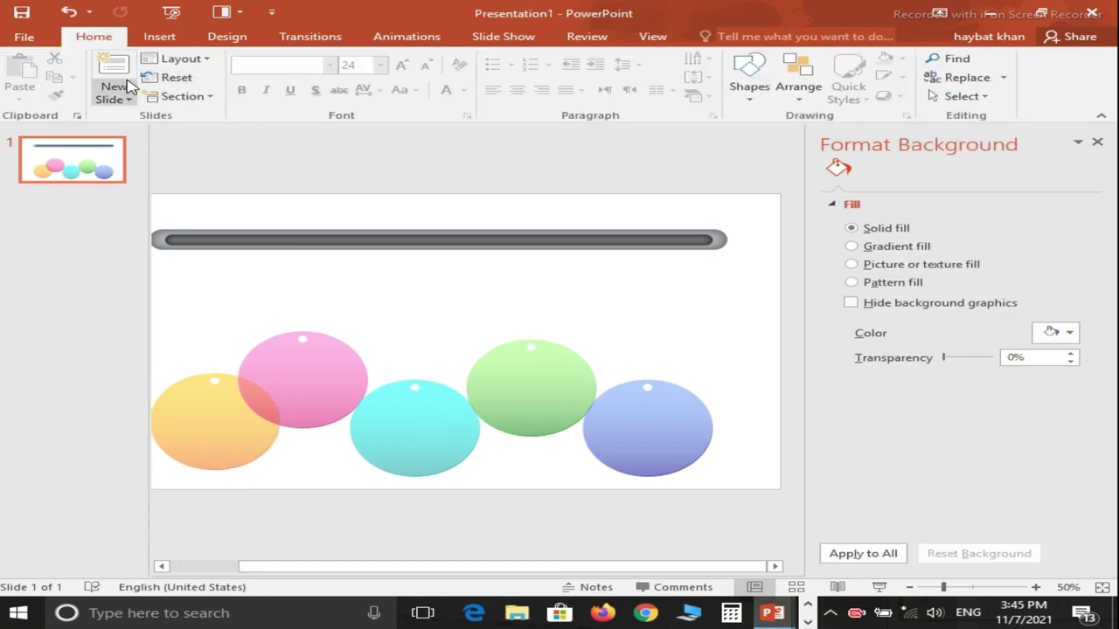
{"action": "left_click", "coordinate": [162, 40]}
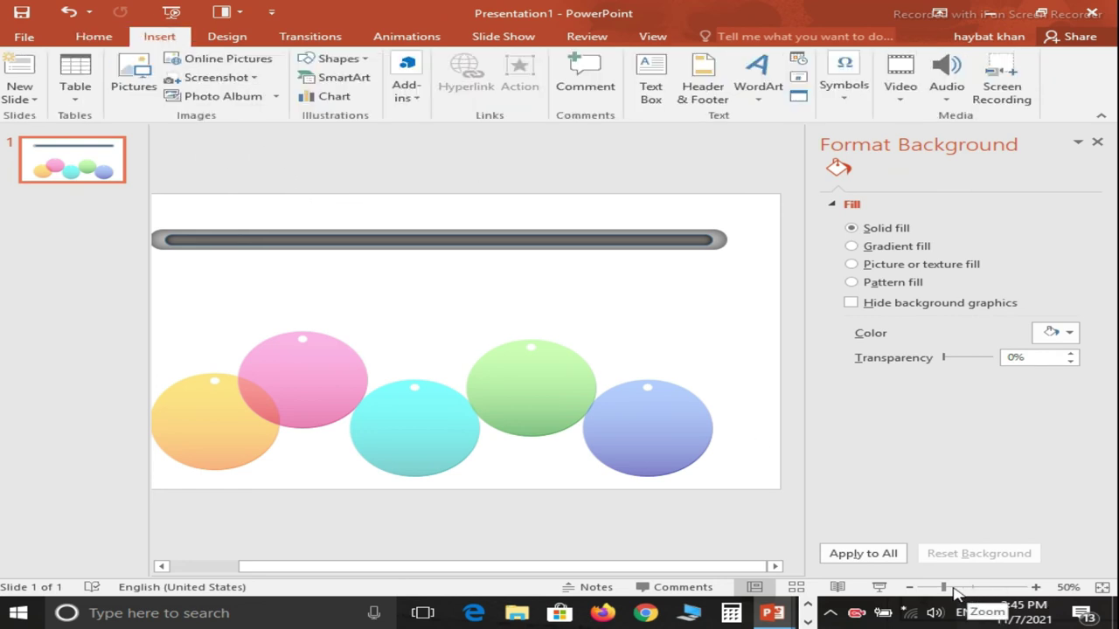
{"action": "left_click_drag", "start_coordinate": [944, 588], "coordinate": [959, 587]}
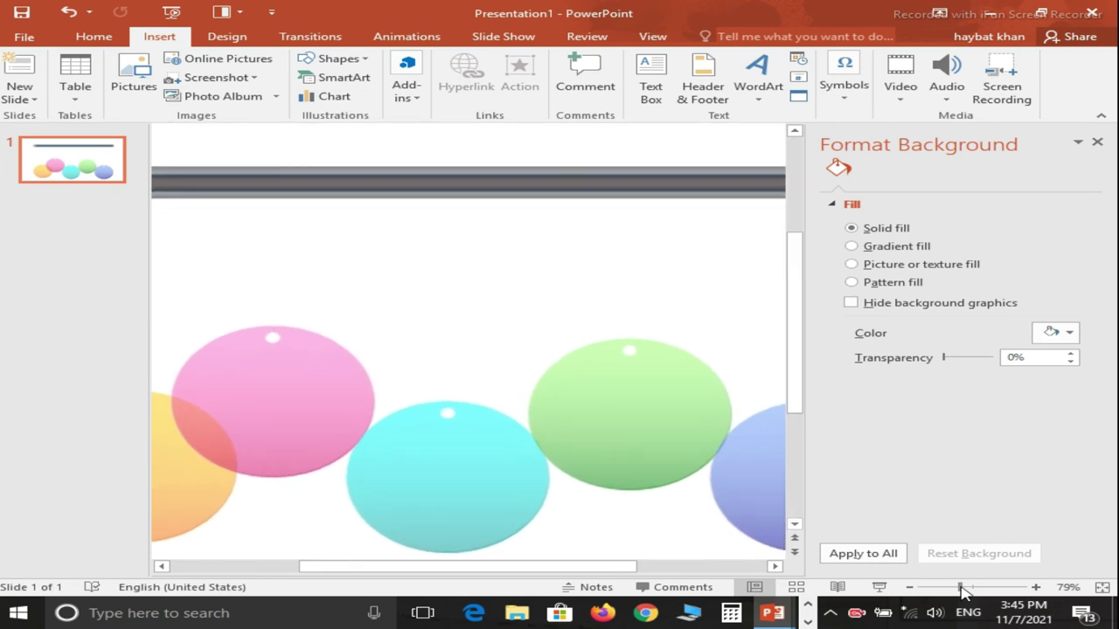
{"action": "left_click_drag", "start_coordinate": [500, 570], "coordinate": [412, 572]}
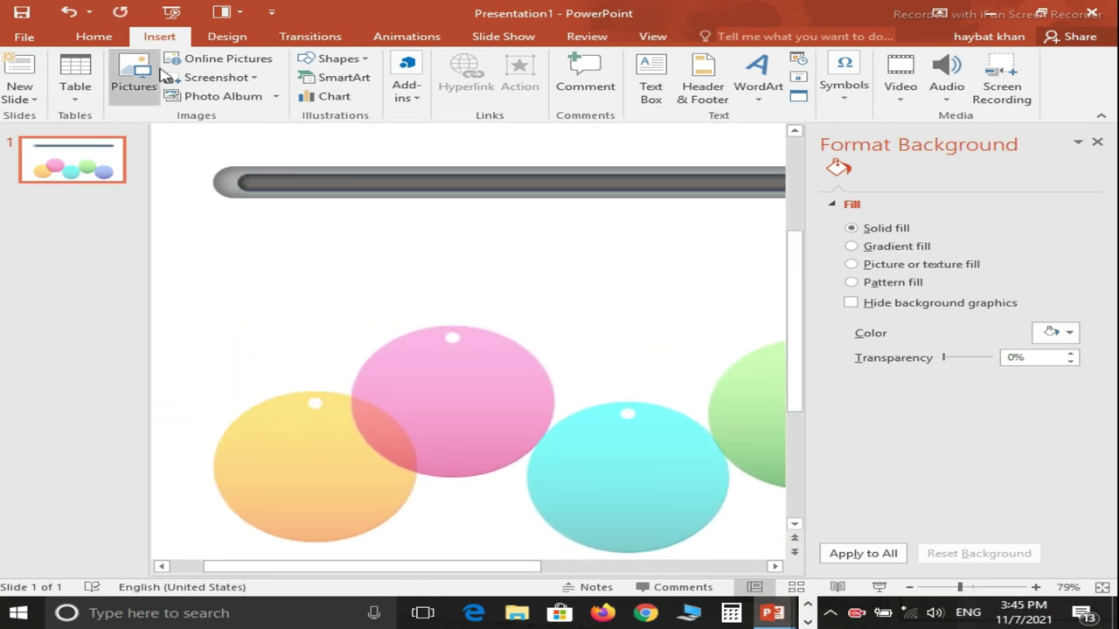
{"action": "left_click", "coordinate": [342, 59]}
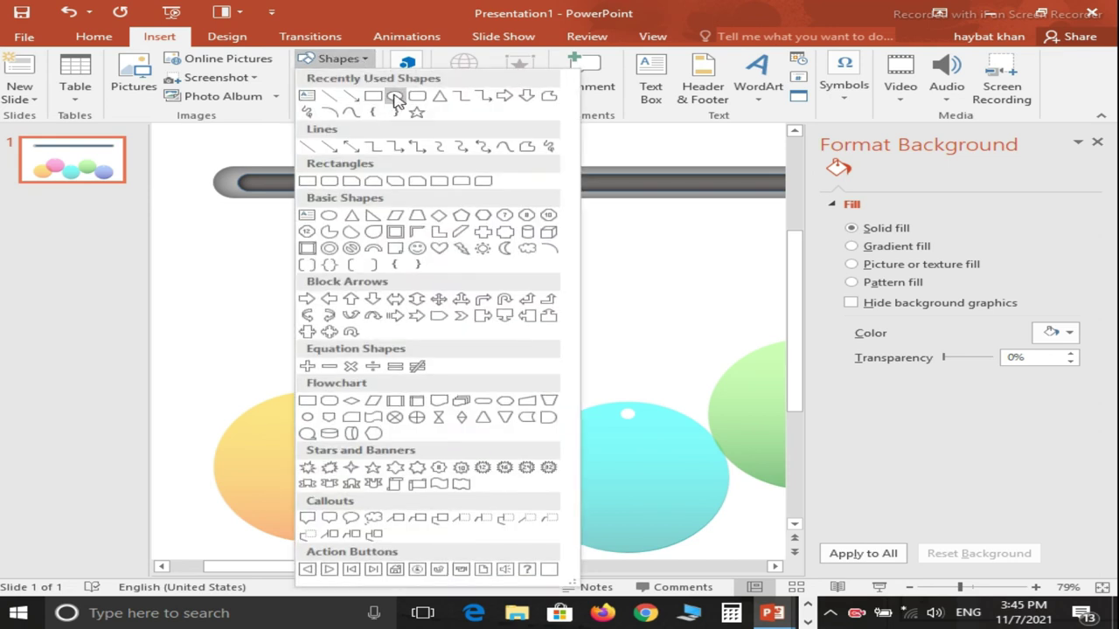
Step: Draw a small oval at the bar's left end, fill it light grey and remove its outline
{"action": "left_click", "coordinate": [395, 96]}
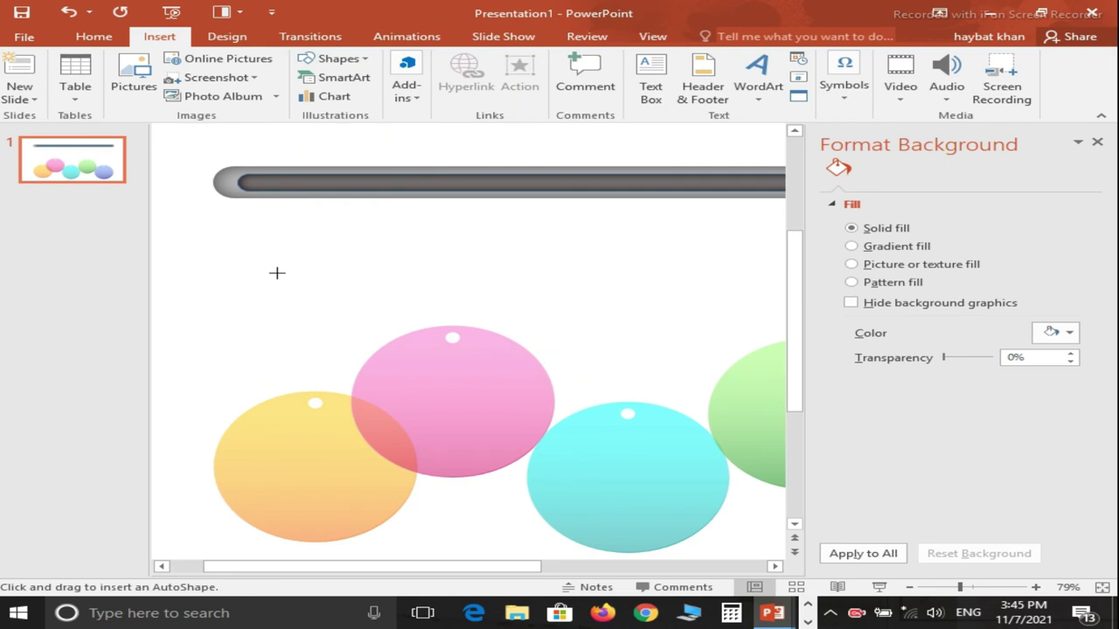
{"action": "mouse_move", "coordinate": [276, 269]}
{"action": "left_mouse_down"}
{"action": "mouse_move", "coordinate": [315, 289]}
{"action": "mouse_move", "coordinate": [316, 308]}
{"action": "mouse_move", "coordinate": [281, 183]}
{"action": "left_mouse_up"}
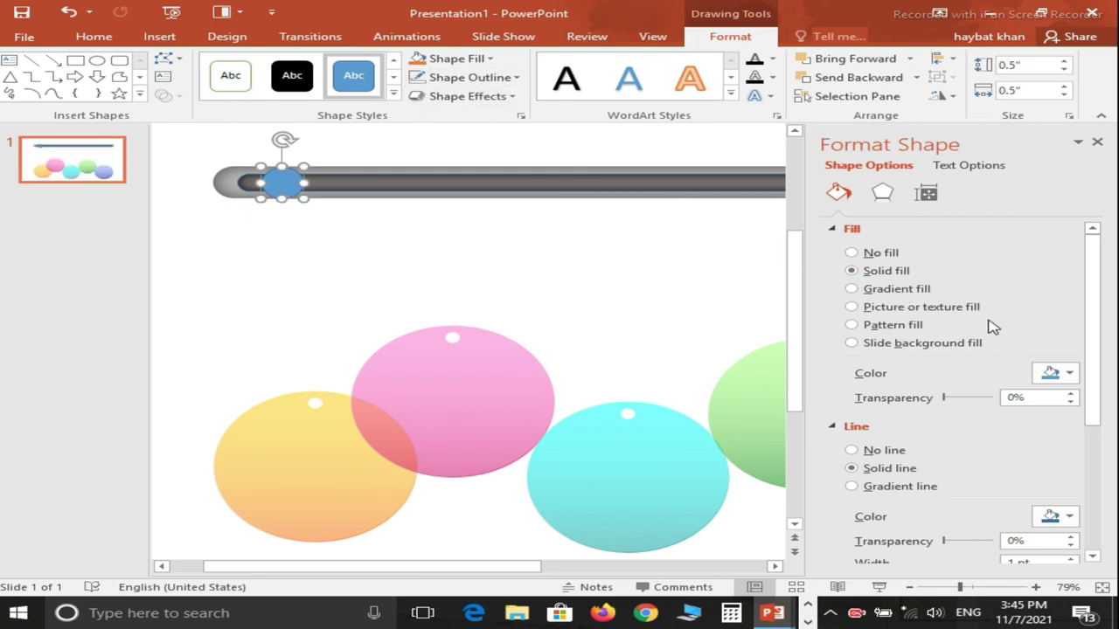
{"action": "left_click", "coordinate": [1069, 373]}
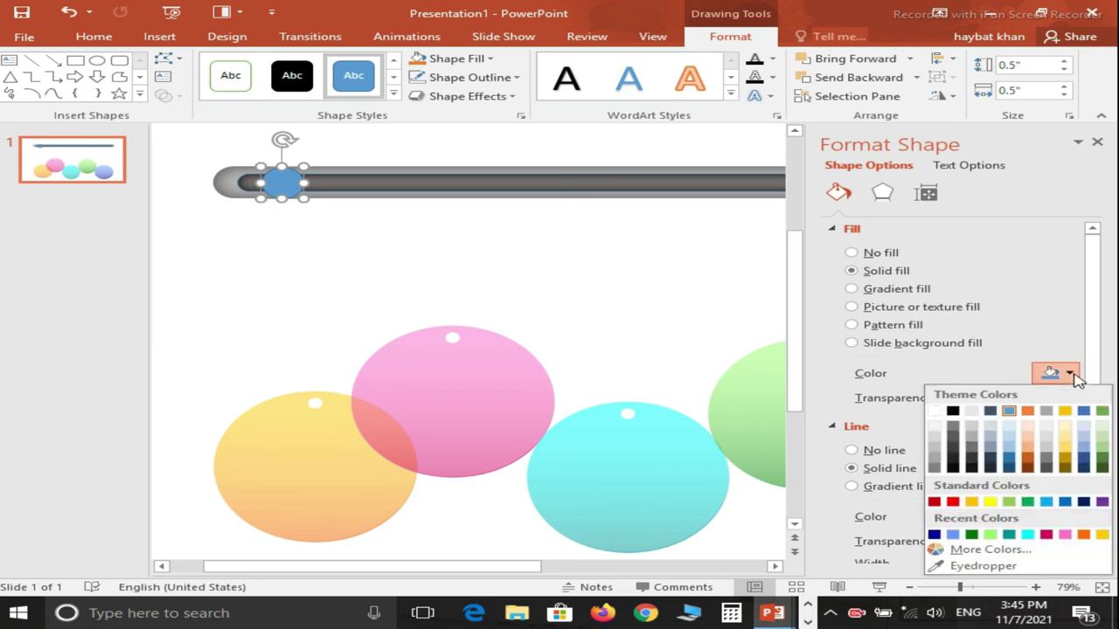
{"action": "left_click", "coordinate": [935, 436]}
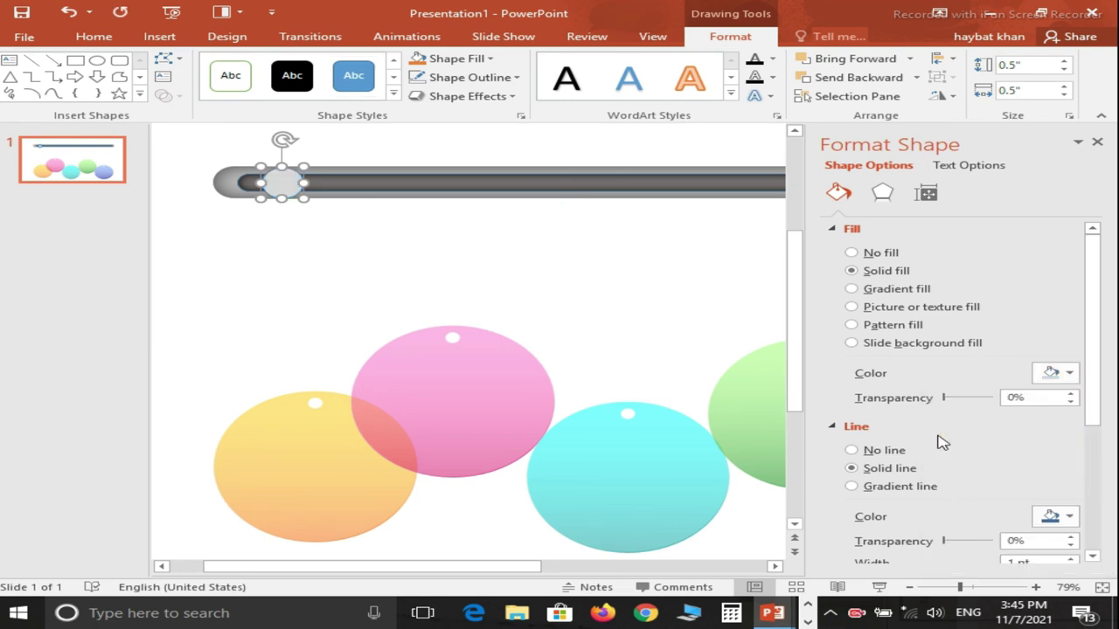
{"action": "left_click", "coordinate": [1071, 374]}
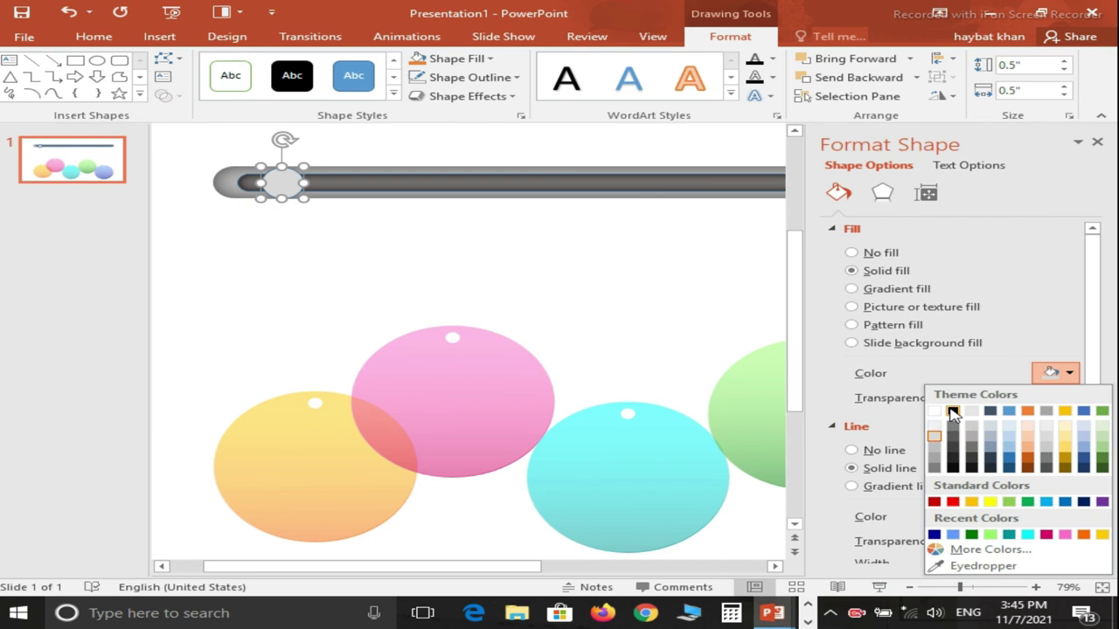
{"action": "left_click", "coordinate": [939, 428]}
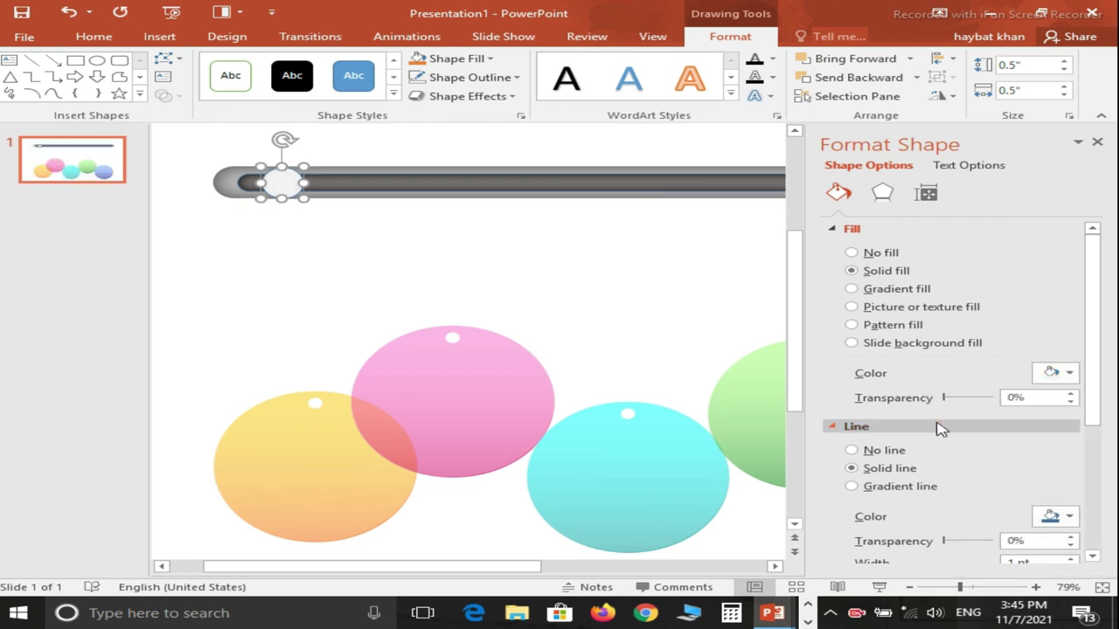
{"action": "left_click", "coordinate": [472, 77]}
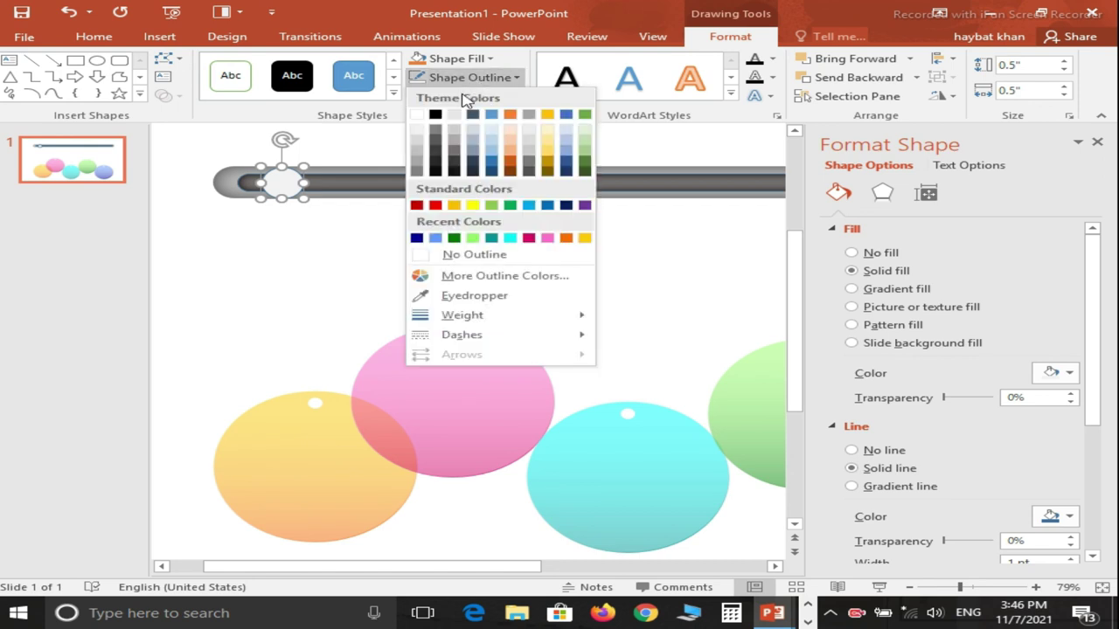
{"action": "left_click", "coordinate": [446, 255]}
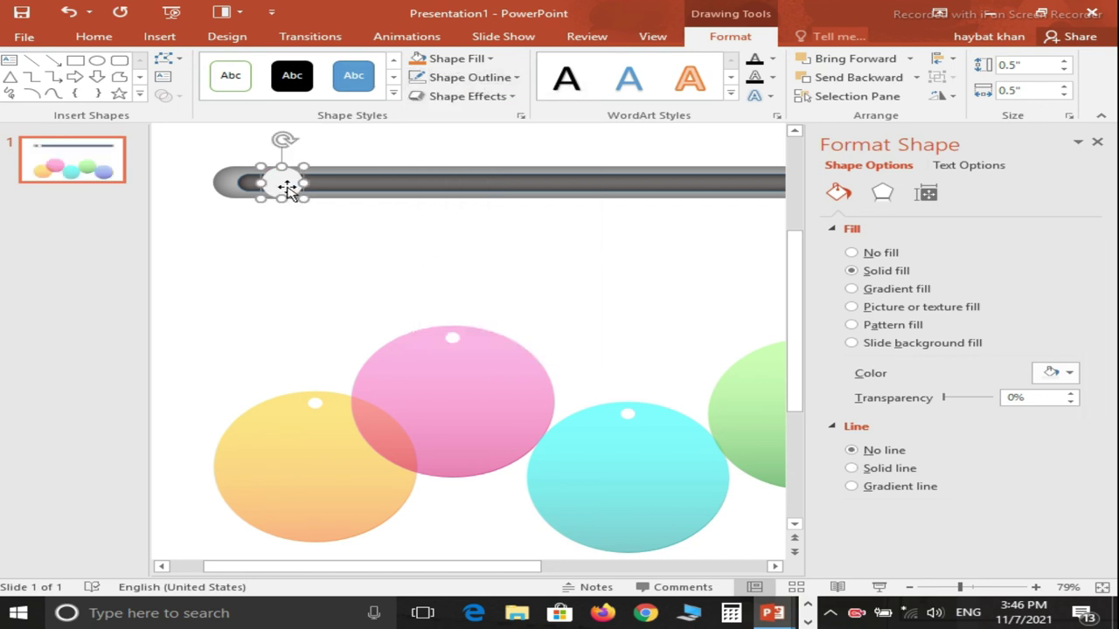
Step: Duplicate the knob circle below the bar and shrink the copy to 0.26 inches
{"action": "mouse_move", "coordinate": [292, 217]}
{"action": "left_mouse_down"}
{"action": "mouse_move", "coordinate": [298, 232]}
{"action": "mouse_move", "coordinate": [308, 212]}
{"action": "left_mouse_up"}
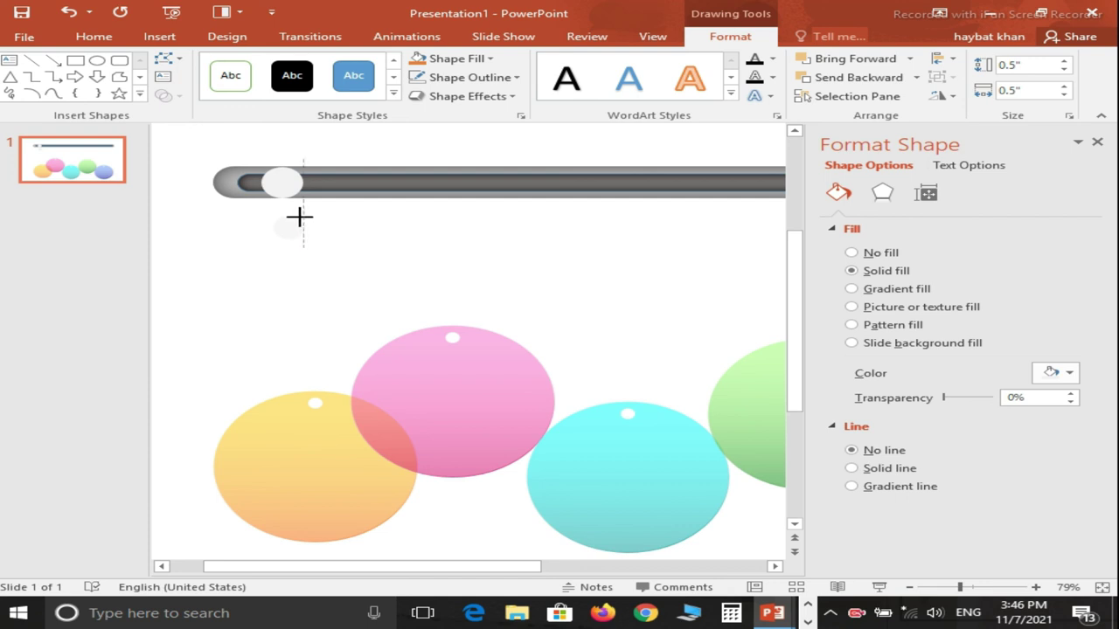
{"action": "left_click_drag", "start_coordinate": [299, 218], "coordinate": [300, 216]}
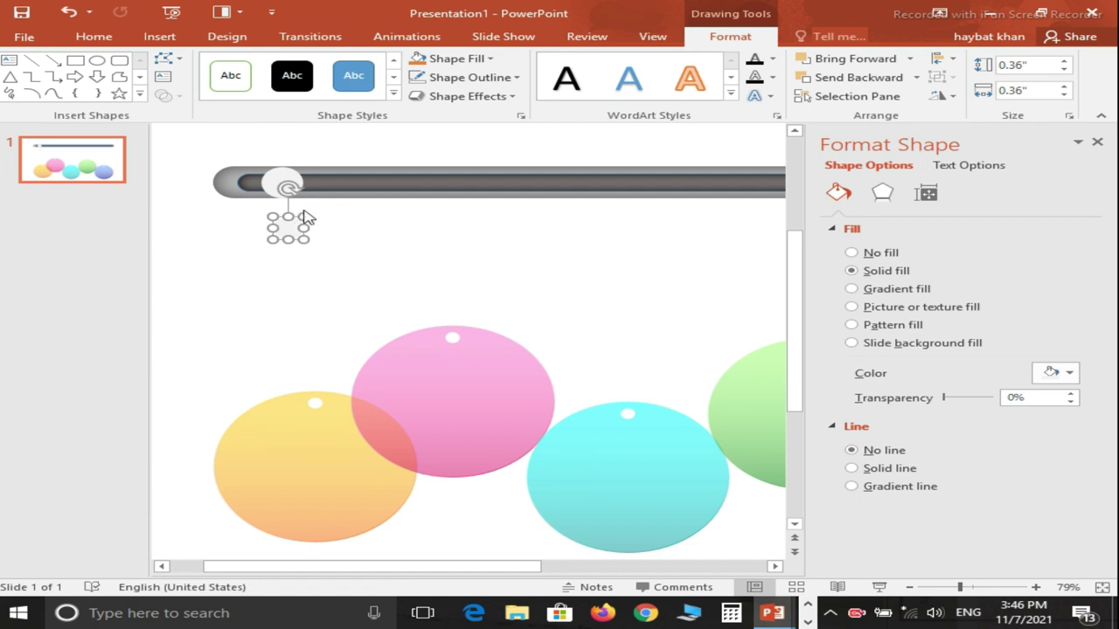
{"action": "left_click_drag", "start_coordinate": [306, 213], "coordinate": [295, 223]}
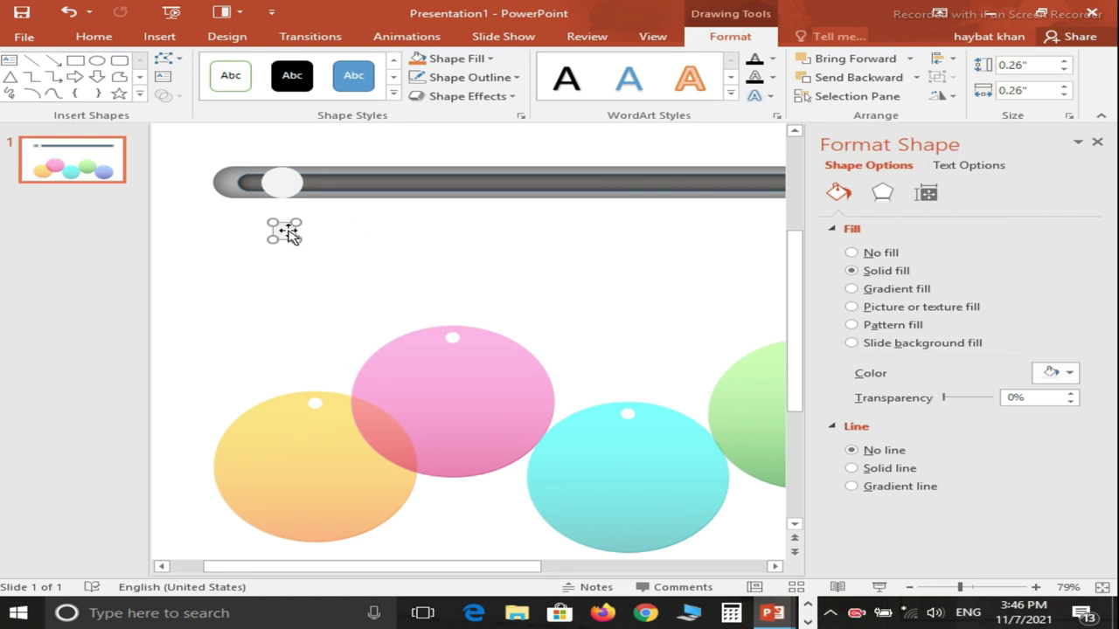
Step: Format-paint the yellow circle's orange gradient onto the tiny dot and centre it on the knob
{"action": "left_click", "coordinate": [306, 486]}
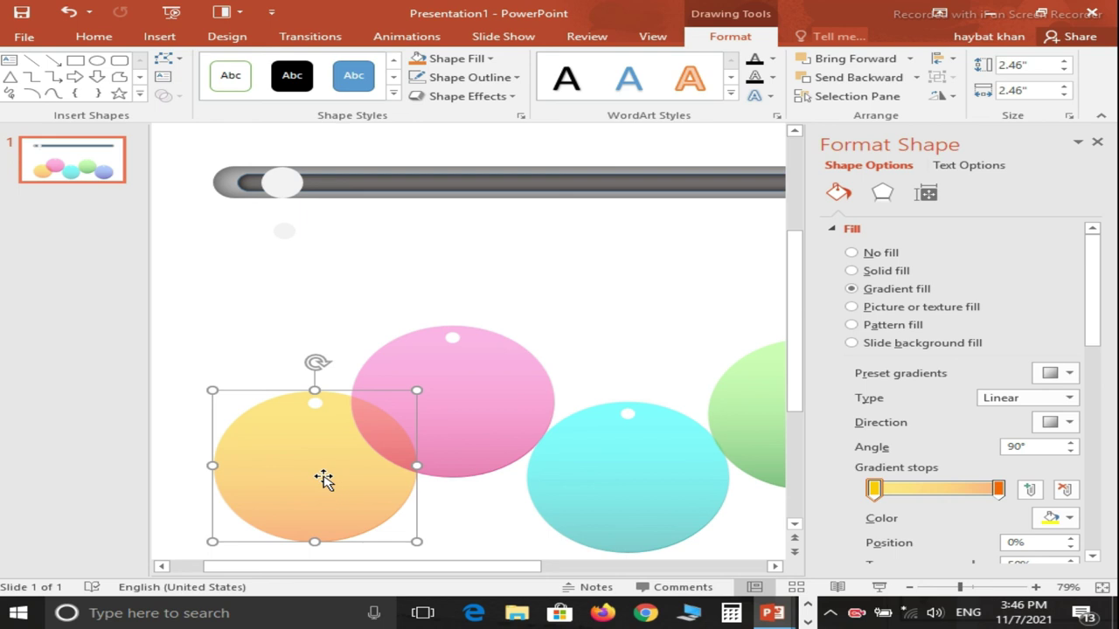
{"action": "left_click", "coordinate": [91, 37]}
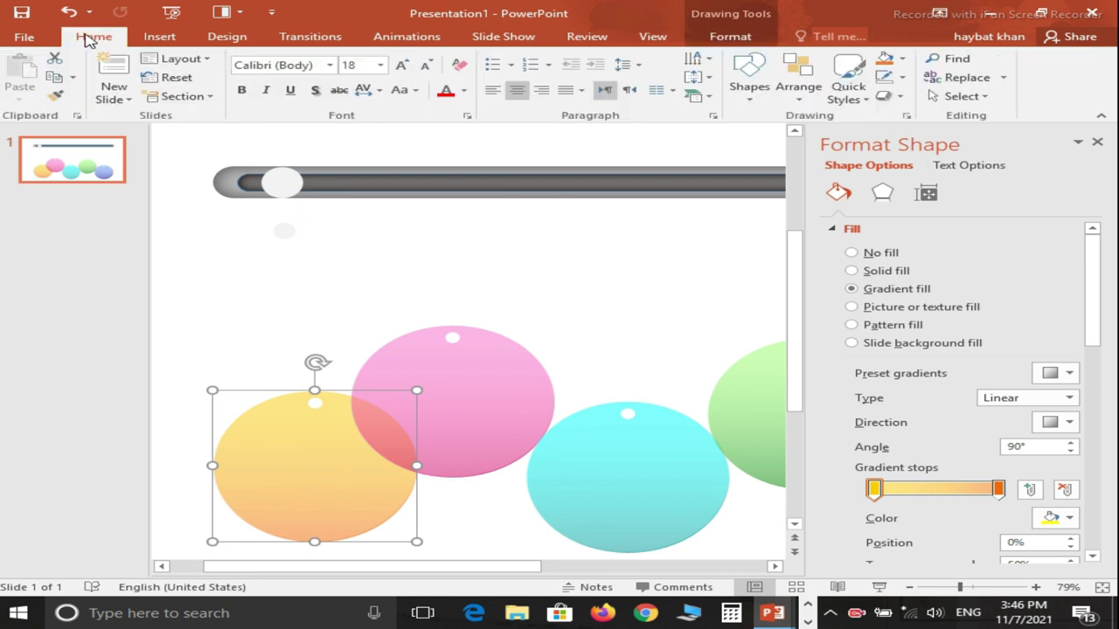
{"action": "left_click", "coordinate": [50, 96]}
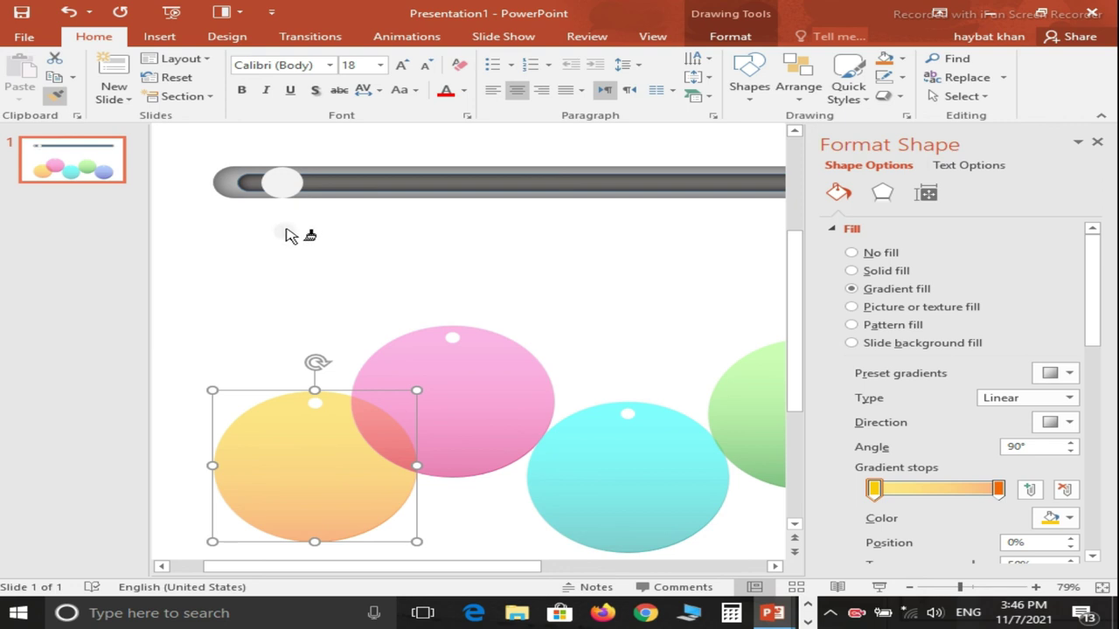
{"action": "left_click", "coordinate": [286, 234]}
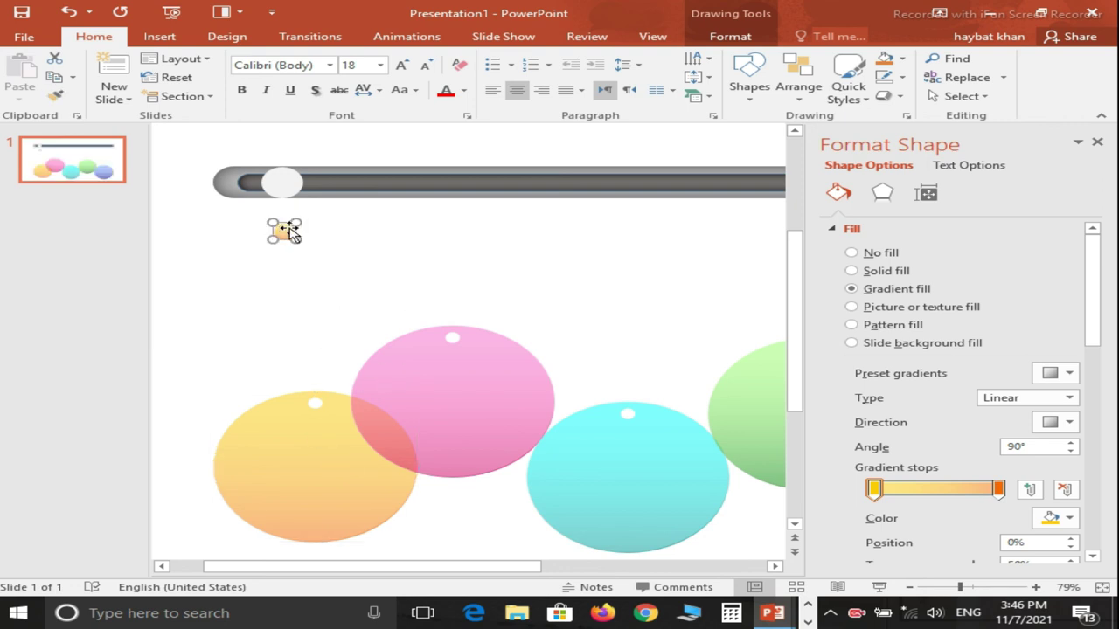
{"action": "left_click_drag", "start_coordinate": [286, 233], "coordinate": [281, 182]}
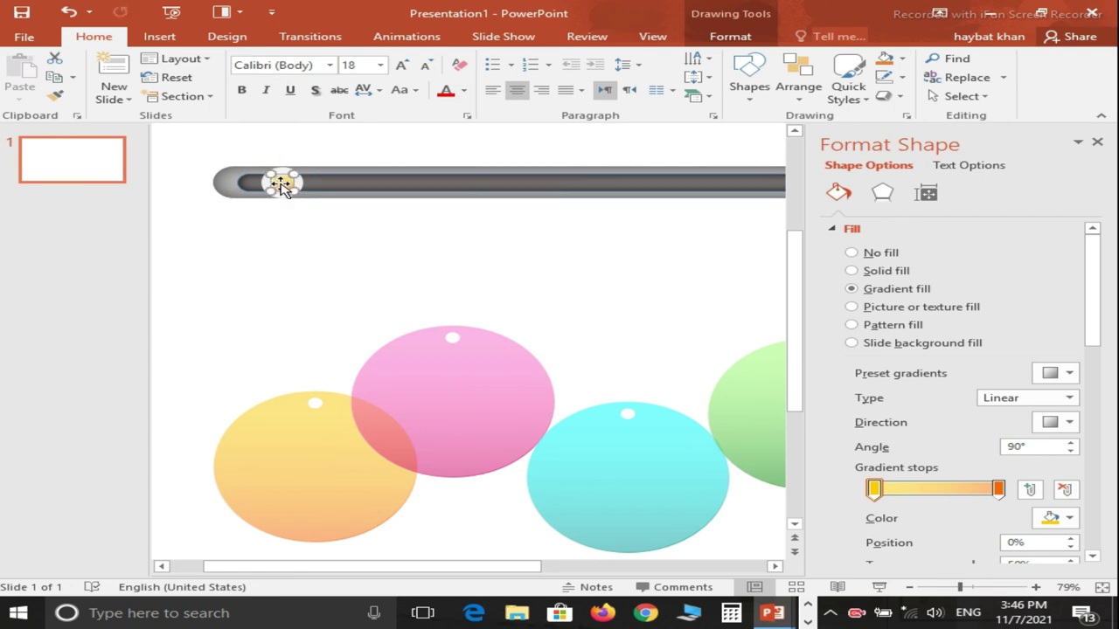
{"action": "left_click", "coordinate": [309, 242]}
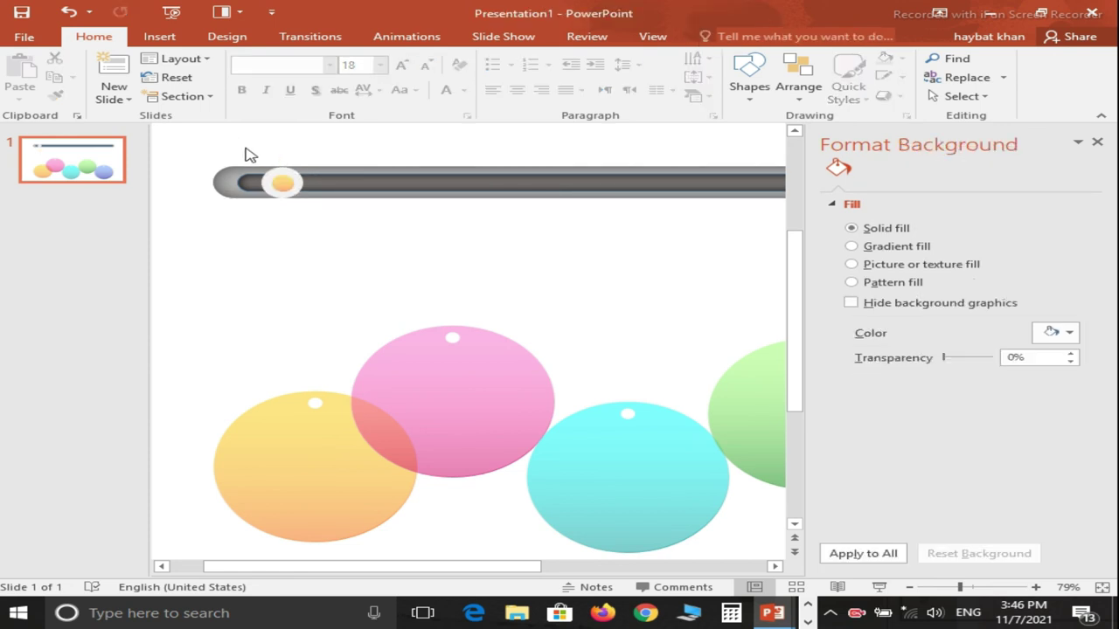
Step: Group the knob's ring and dot, then copy it evenly along the bar with Ctrl+D
{"action": "left_click_drag", "start_coordinate": [247, 148], "coordinate": [318, 213]}
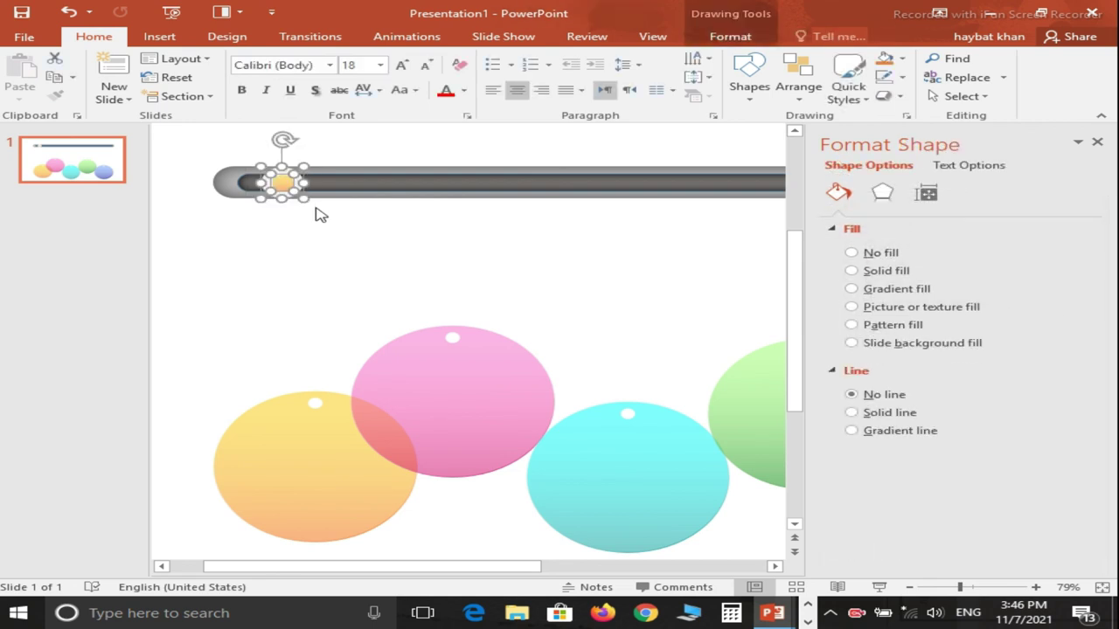
{"action": "key", "text": "ctrl+g"}
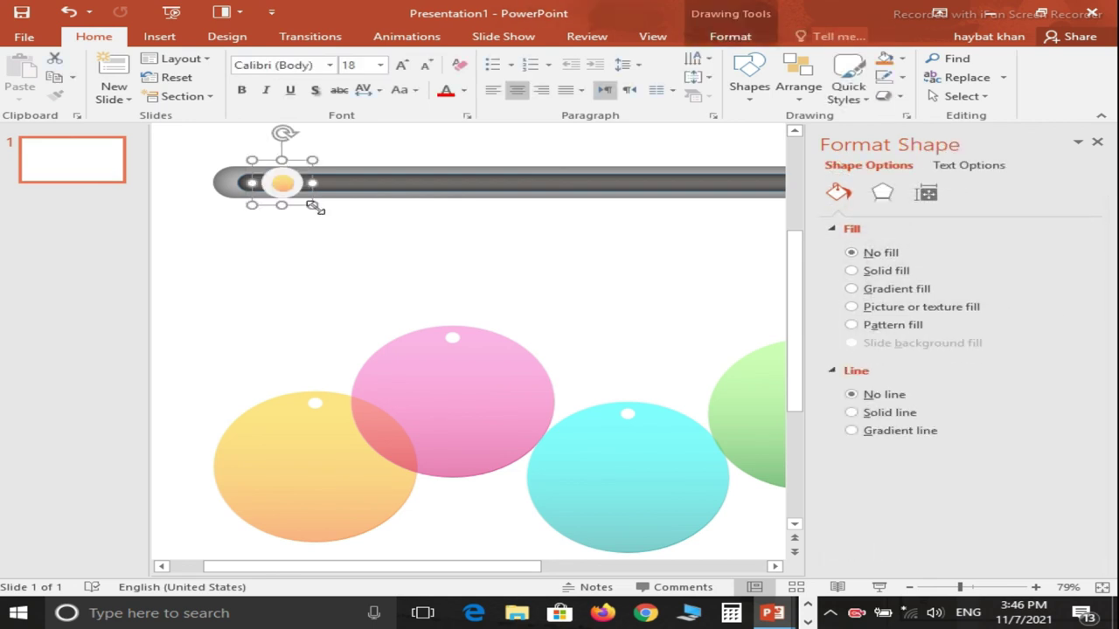
{"action": "left_click_drag", "start_coordinate": [295, 191], "coordinate": [449, 182]}
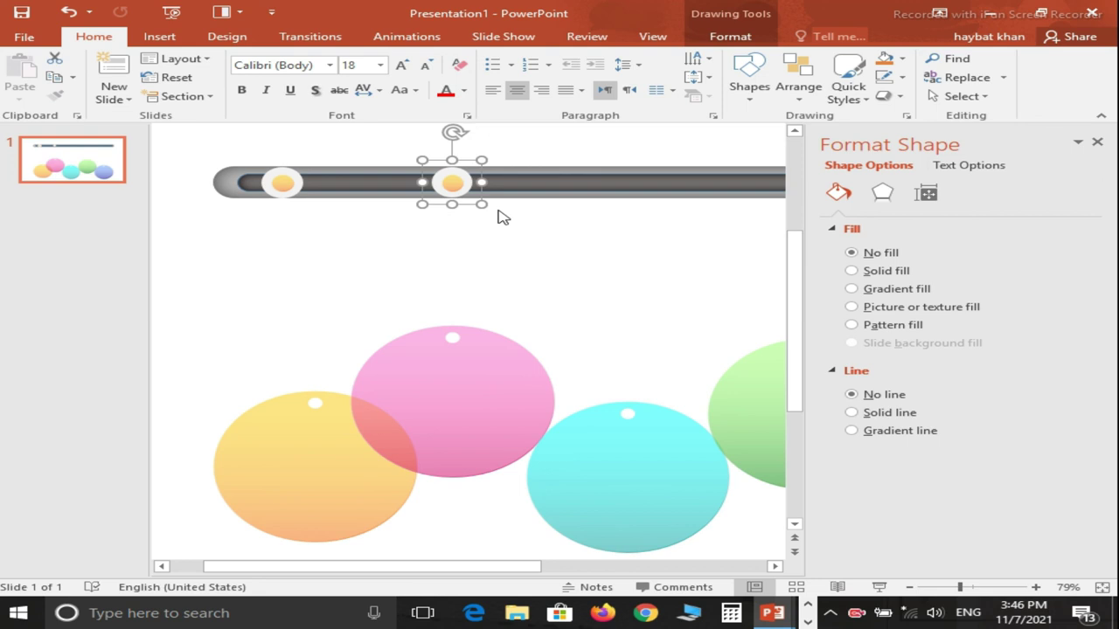
{"action": "key", "text": "ctrl+d"}
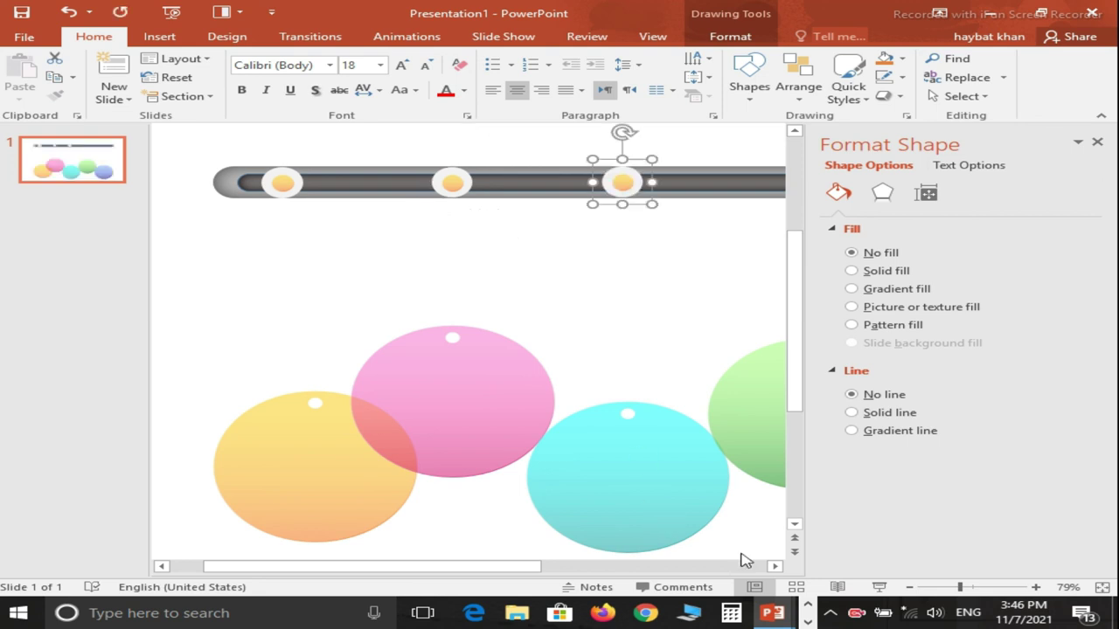
{"action": "left_click_drag", "start_coordinate": [548, 566], "coordinate": [610, 564]}
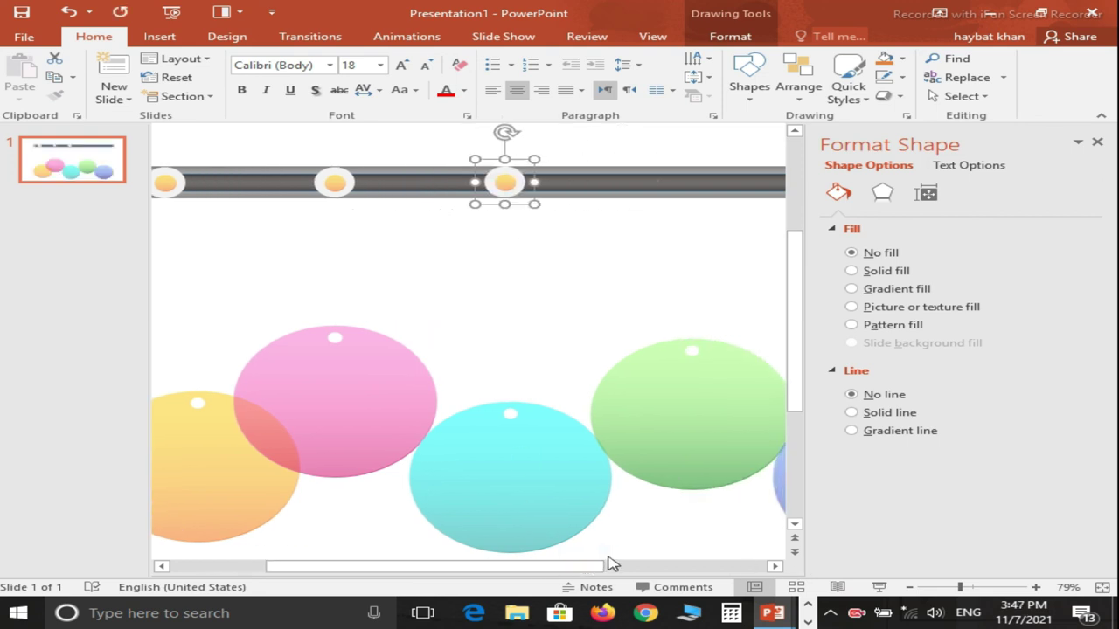
{"action": "key", "text": "ctrl+d"}
{"action": "left_click_drag", "start_coordinate": [557, 568], "coordinate": [625, 572]}
{"action": "key", "text": "ctrl+d"}
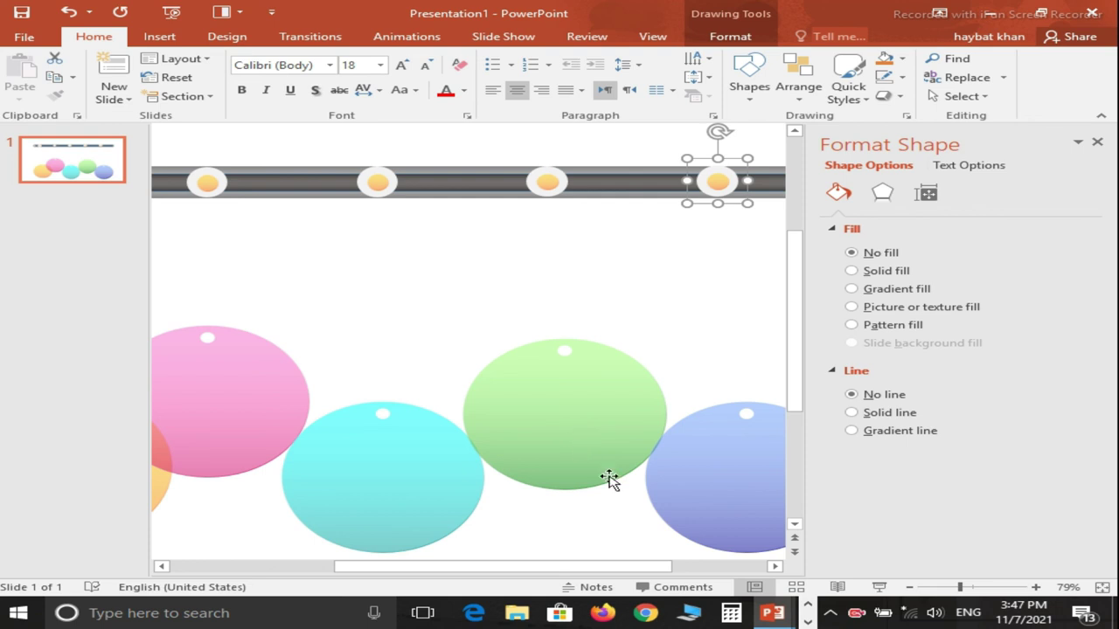
Step: Select all the knobs on the bar, ungroup them via Arrange, and zoom out
{"action": "left_click", "coordinate": [547, 185], "text": "shift"}
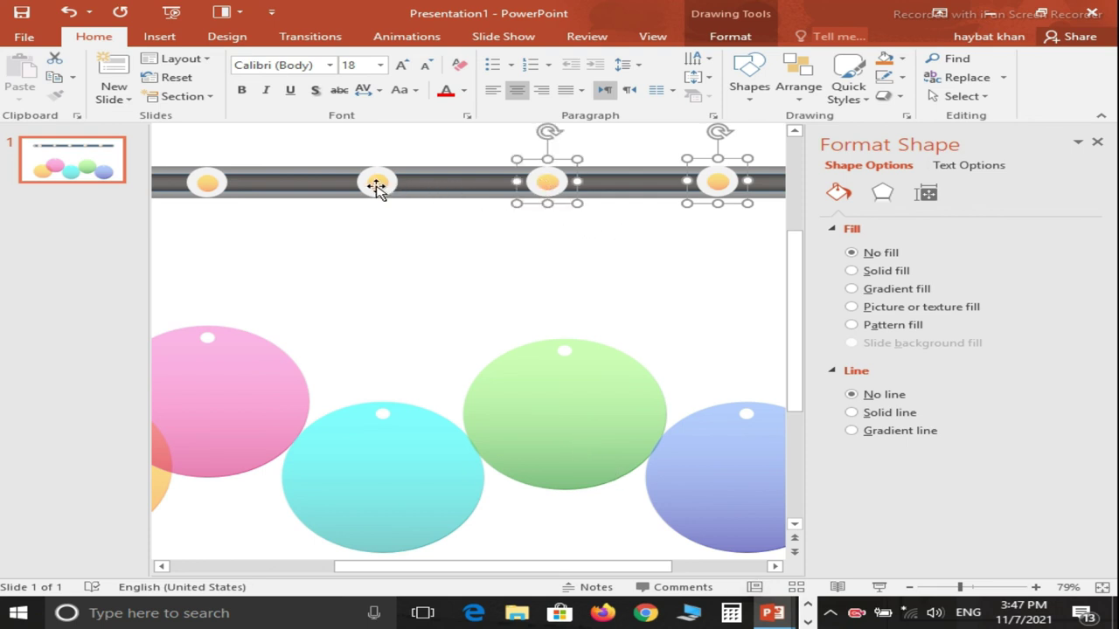
{"action": "left_click", "coordinate": [376, 185], "text": "shift"}
{"action": "left_click", "coordinate": [216, 185], "text": "shift"}
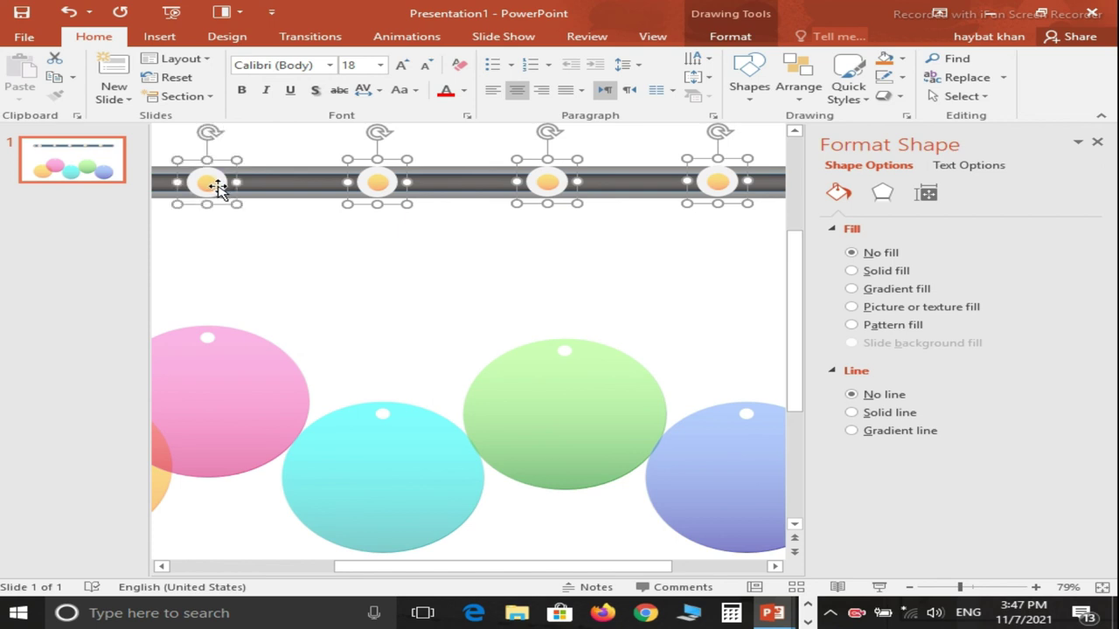
{"action": "left_click", "coordinate": [808, 88]}
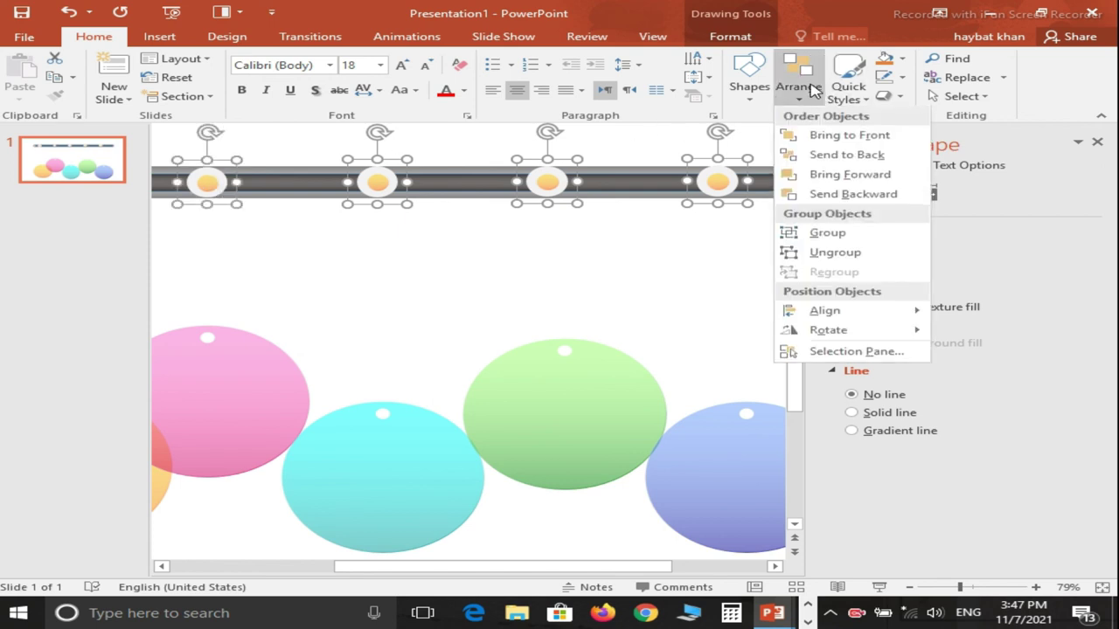
{"action": "left_click", "coordinate": [819, 255]}
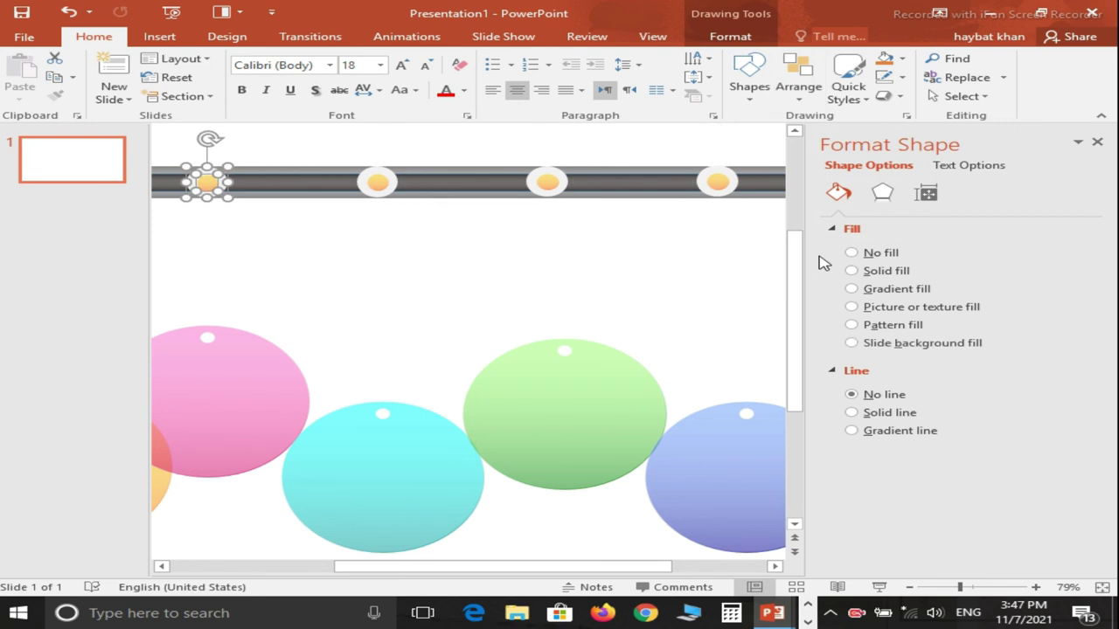
{"action": "left_click_drag", "start_coordinate": [534, 568], "coordinate": [469, 566]}
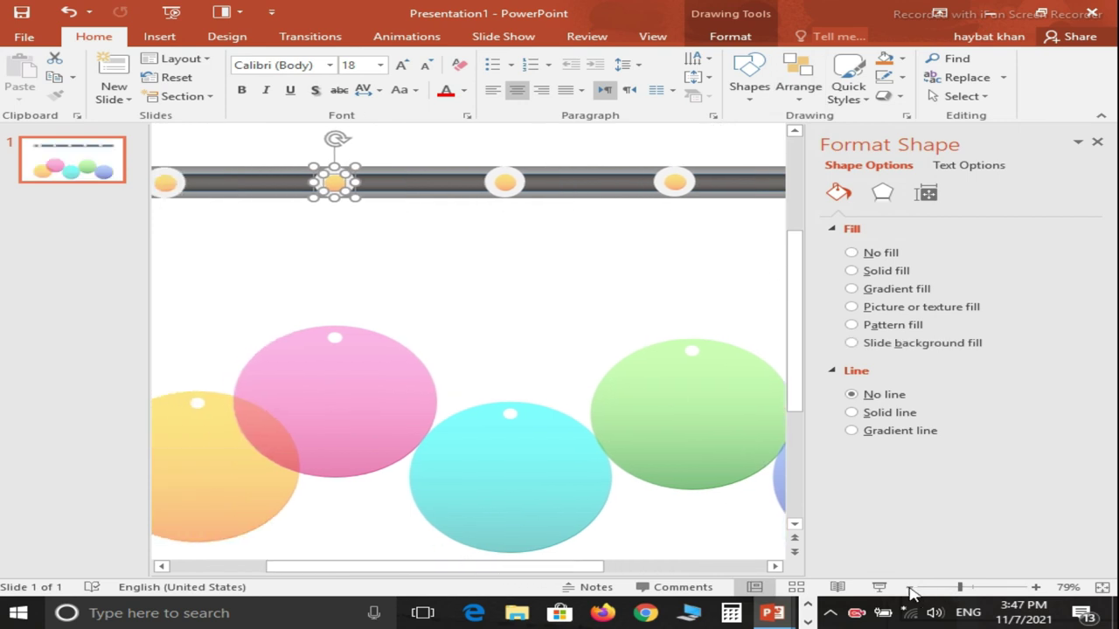
{"action": "left_click", "coordinate": [910, 589]}
{"action": "left_click_drag", "start_coordinate": [520, 572], "coordinate": [582, 570]}
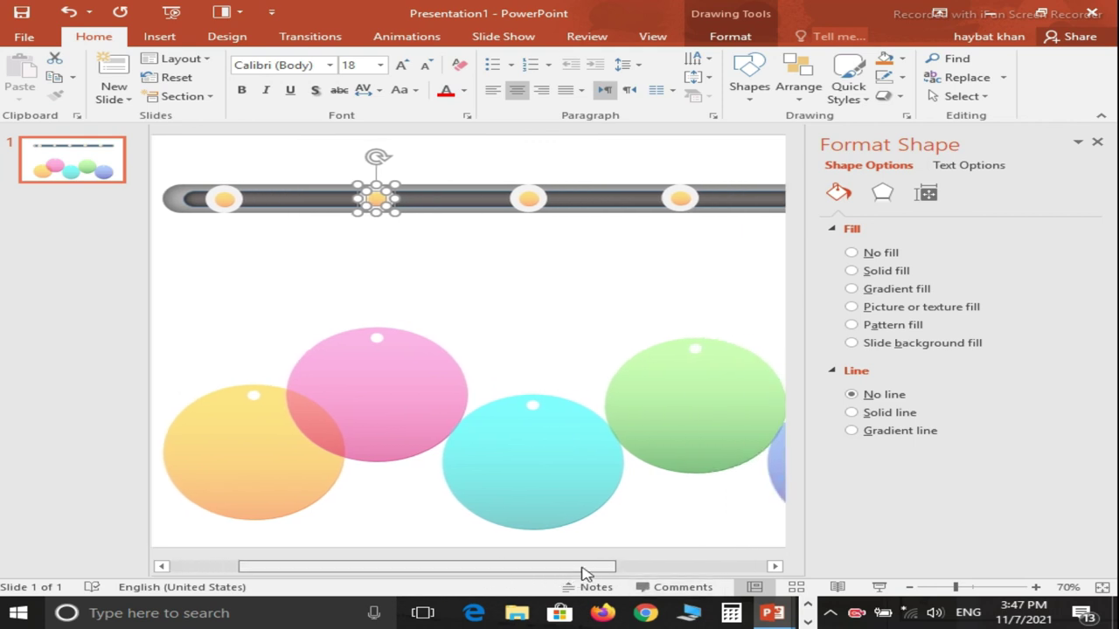
Step: Format-paint the pink, cyan and green circles' fills onto the second, third and fourth dots
{"action": "left_click", "coordinate": [318, 367]}
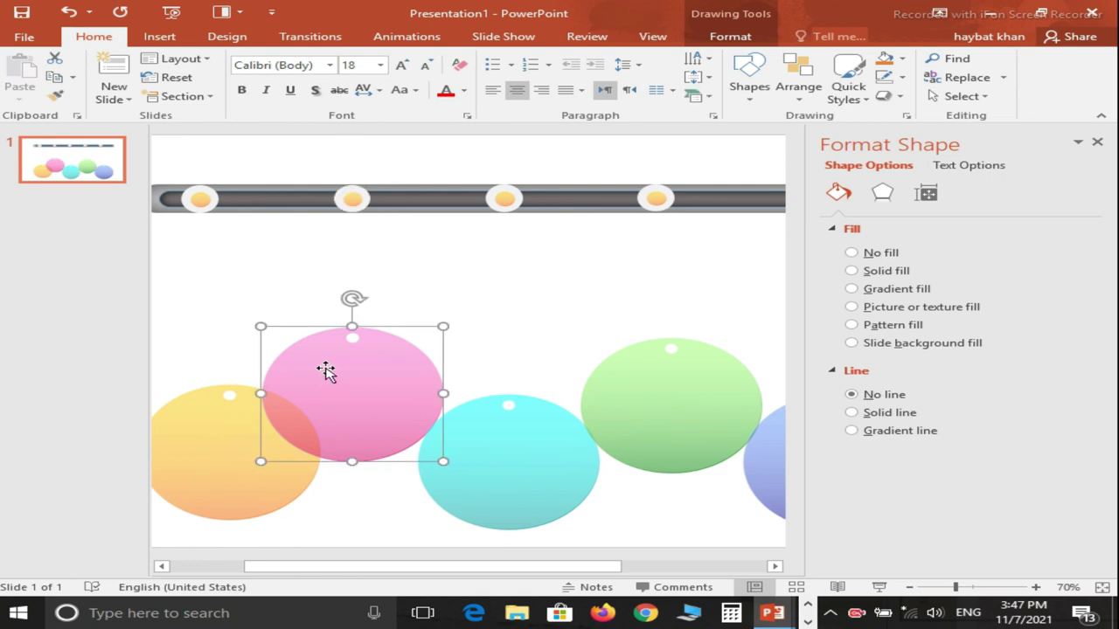
{"action": "left_click", "coordinate": [57, 98]}
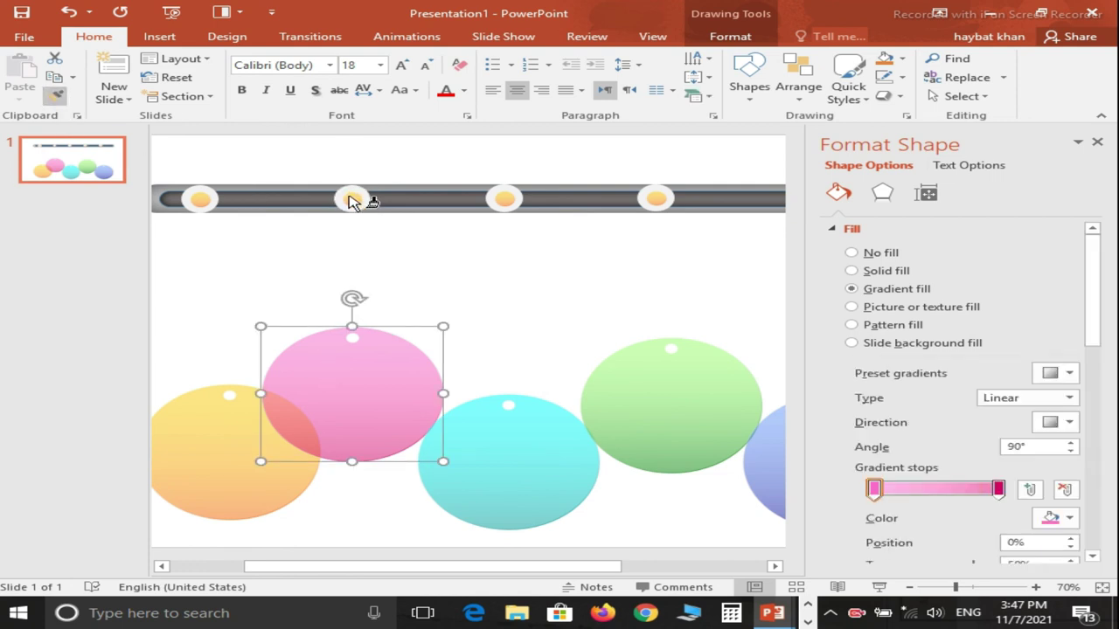
{"action": "left_click", "coordinate": [352, 198]}
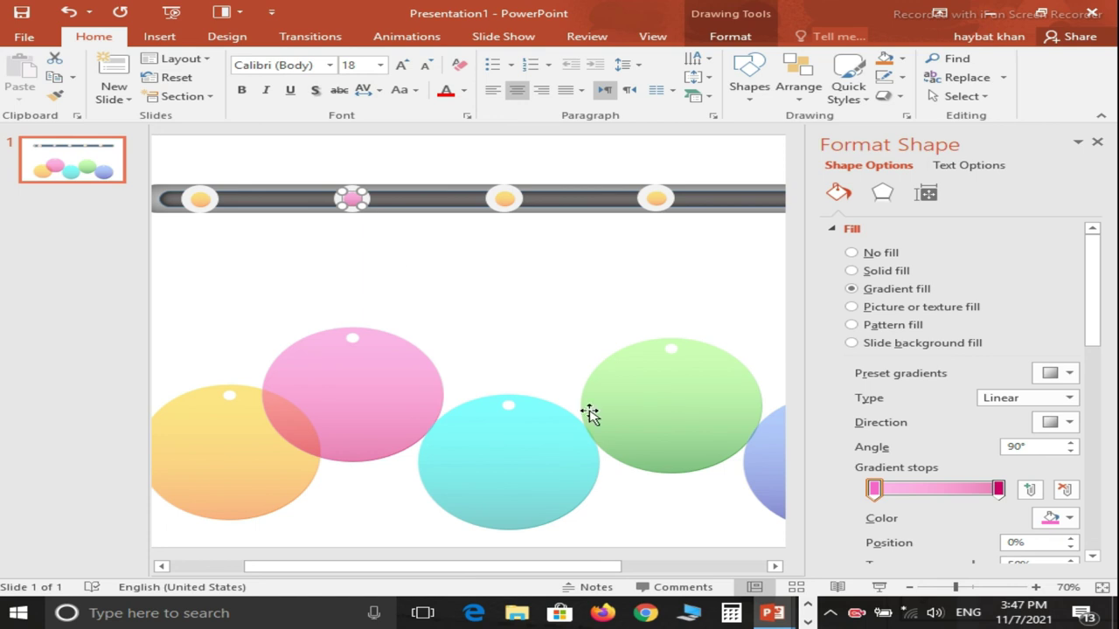
{"action": "left_click", "coordinate": [537, 441]}
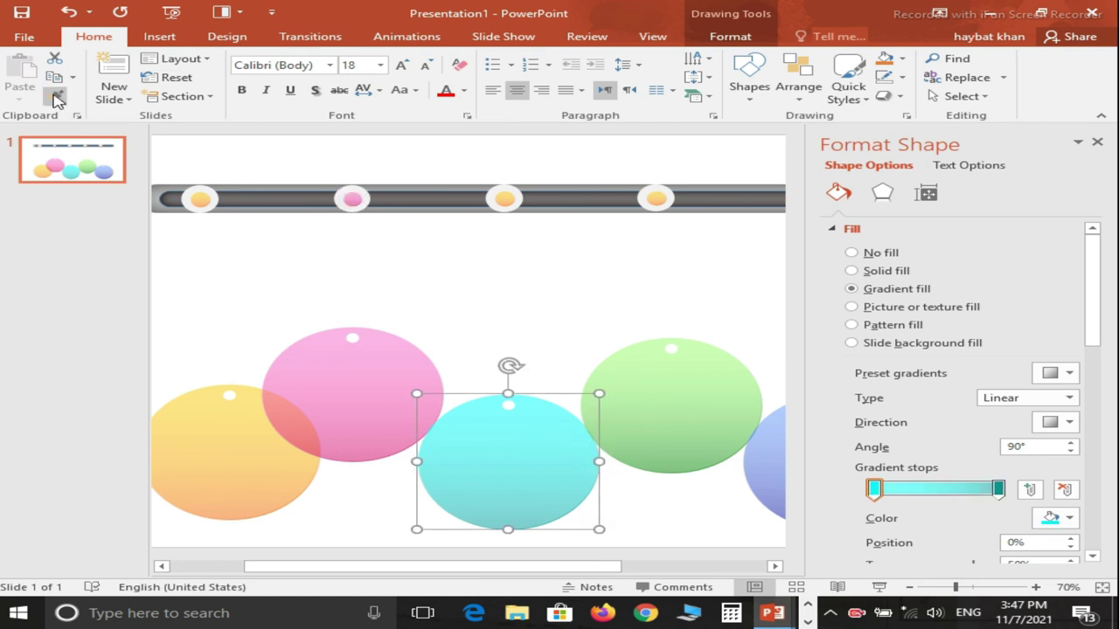
{"action": "left_click", "coordinate": [505, 199]}
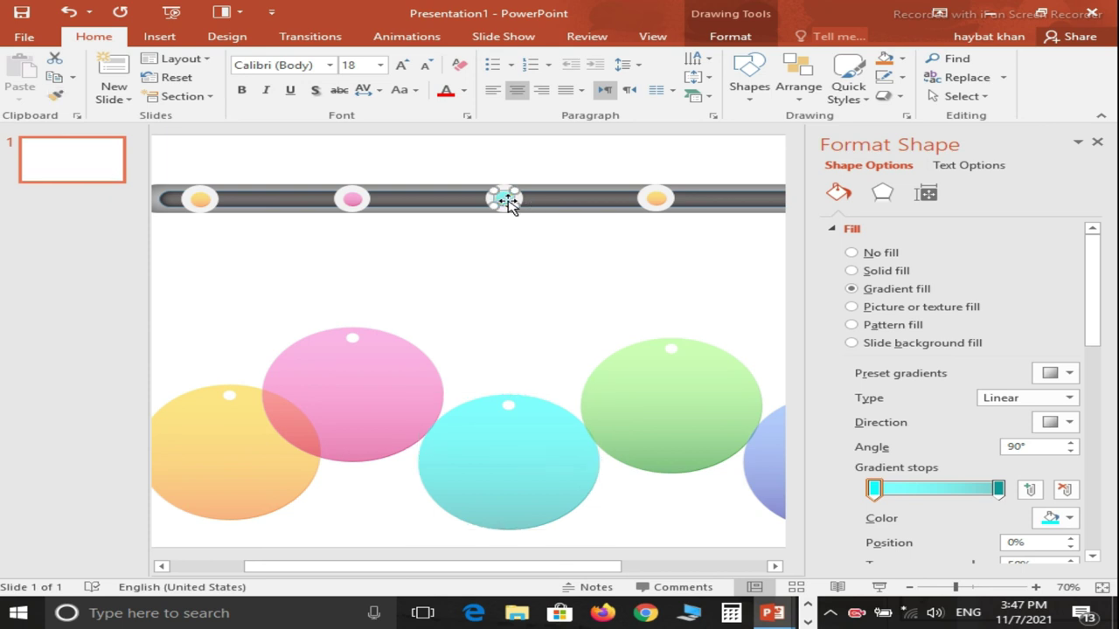
{"action": "left_click", "coordinate": [697, 407]}
{"action": "left_click", "coordinate": [57, 100]}
{"action": "left_click", "coordinate": [656, 199]}
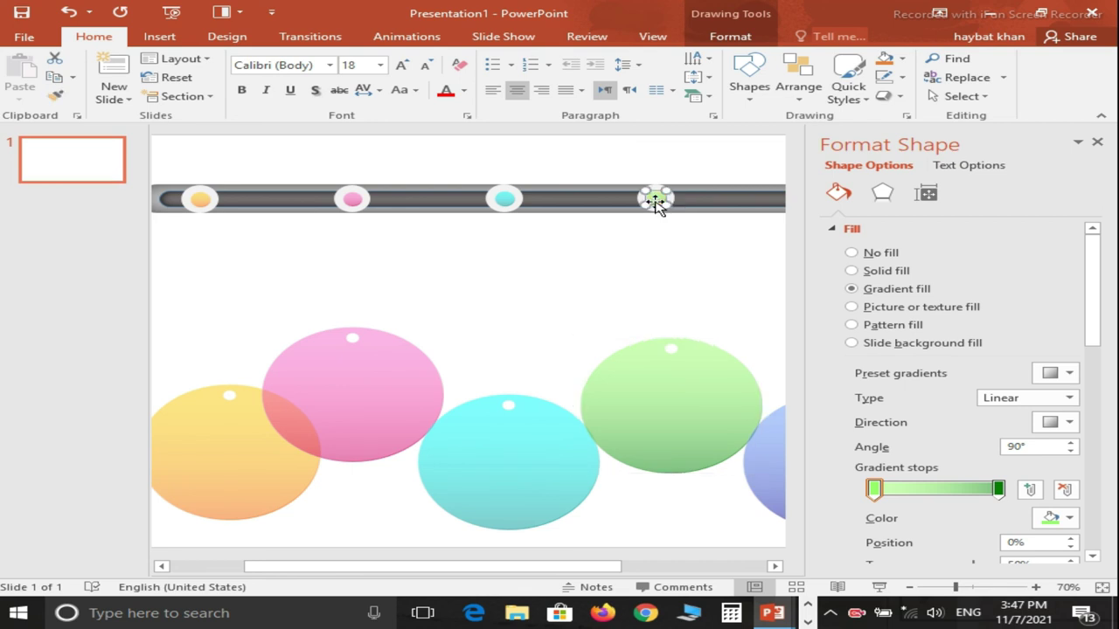
Step: Format-paint the blue circle's fill onto the last dot and close the accidental Find dialog
{"action": "left_click_drag", "start_coordinate": [424, 566], "coordinate": [542, 589]}
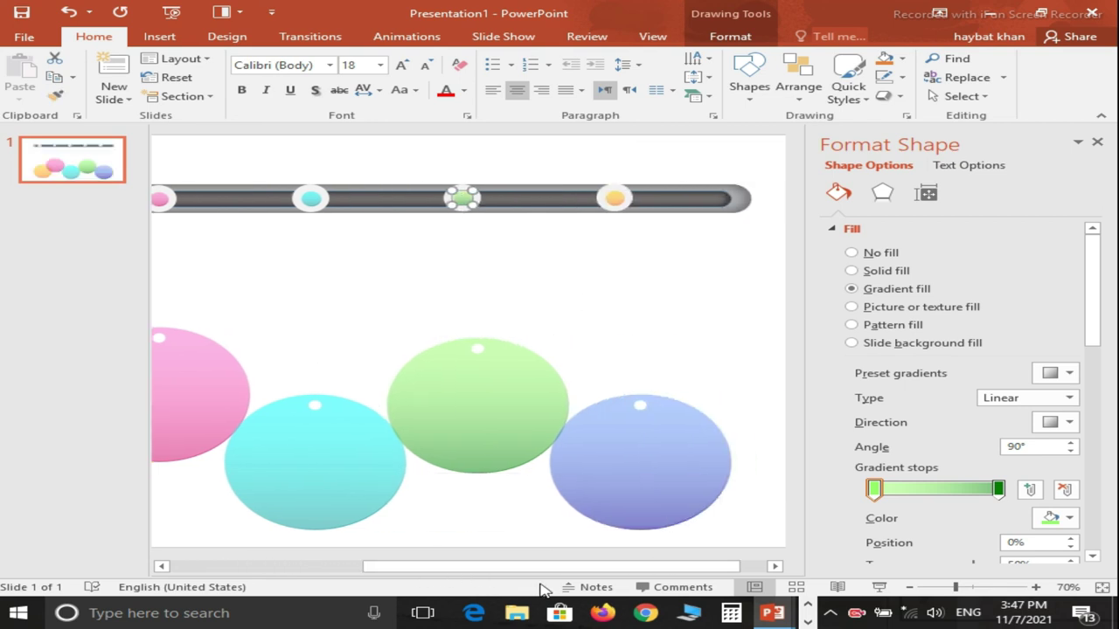
{"action": "left_click", "coordinate": [641, 452]}
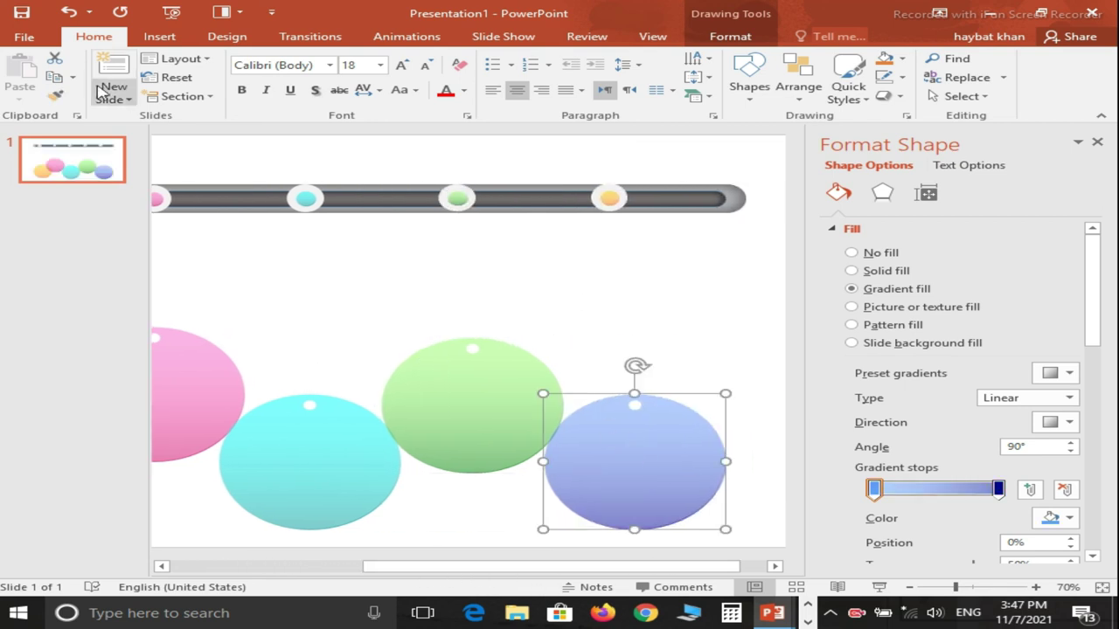
{"action": "left_click", "coordinate": [55, 95]}
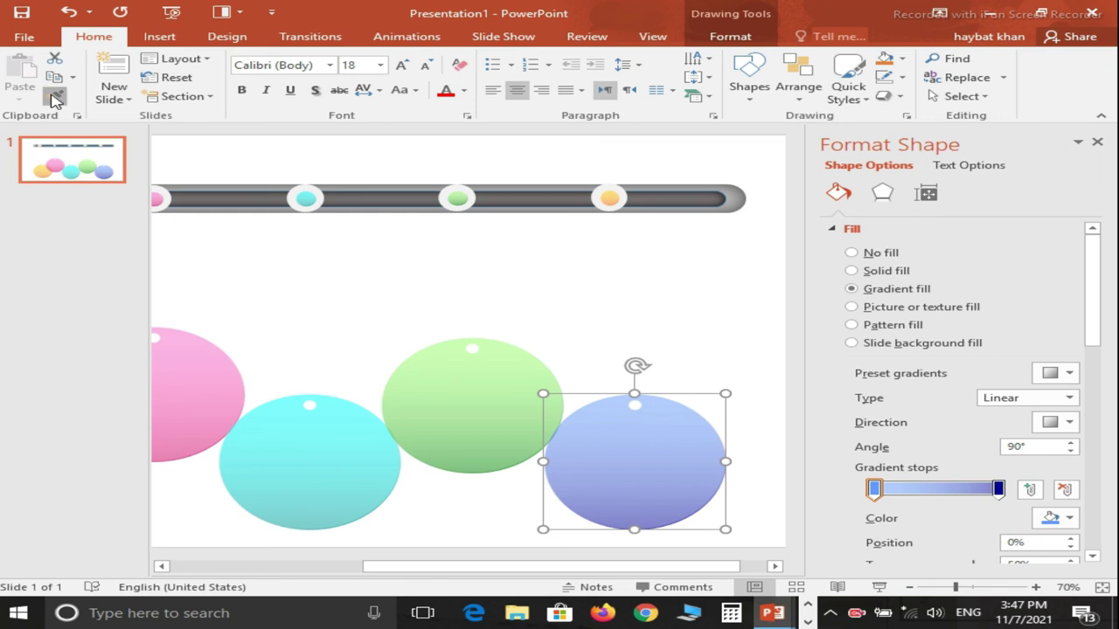
{"action": "left_click", "coordinate": [609, 199]}
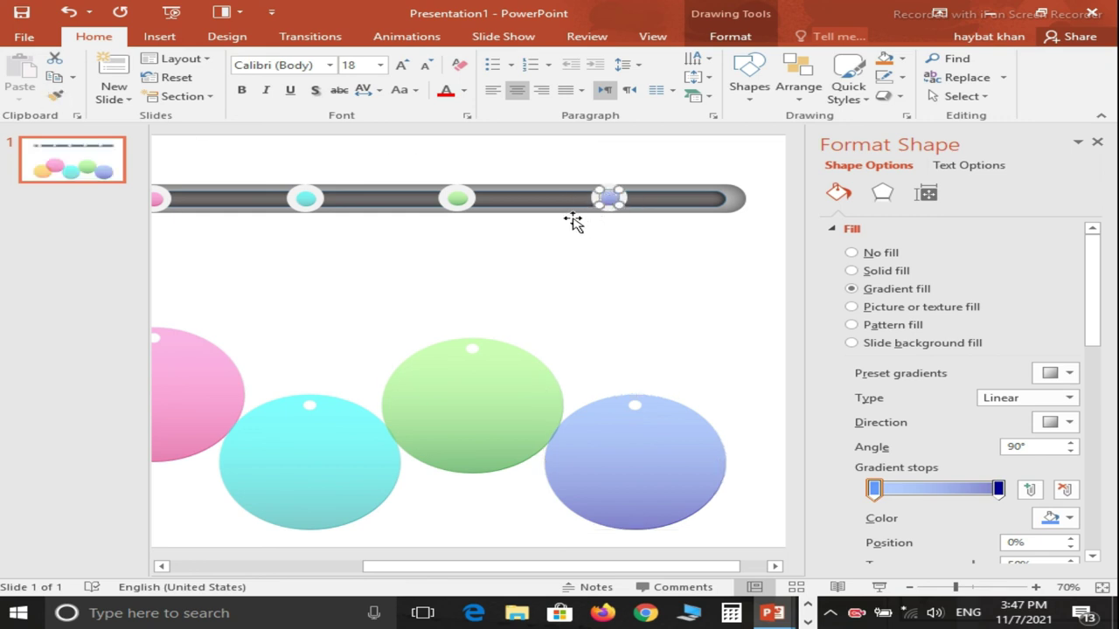
{"action": "left_click", "coordinate": [612, 184]}
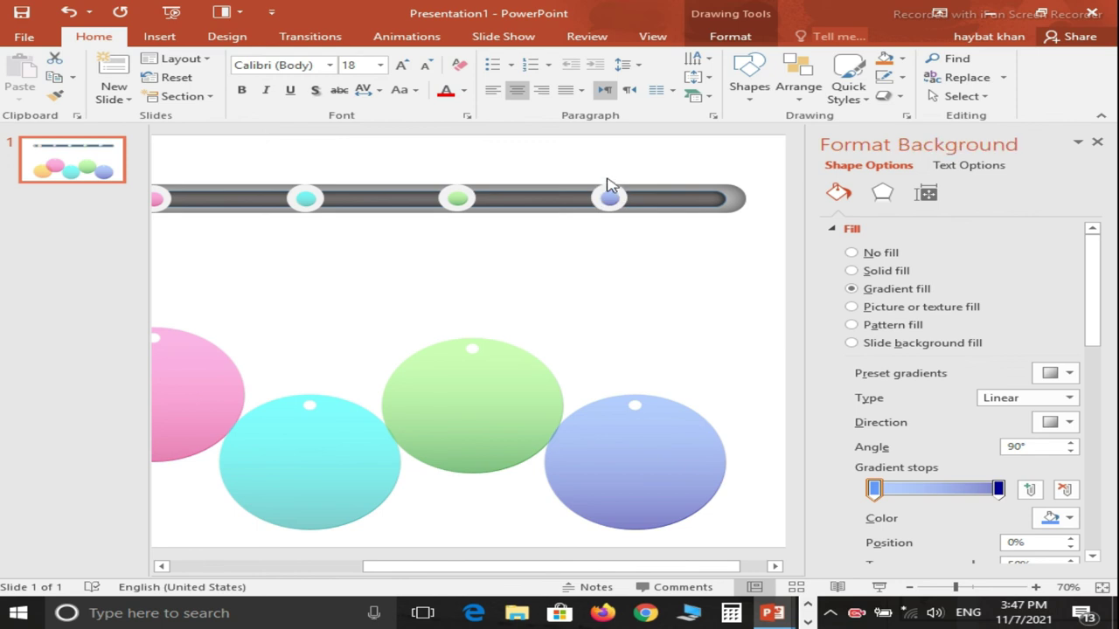
{"action": "left_click_drag", "start_coordinate": [577, 170], "coordinate": [691, 258]}
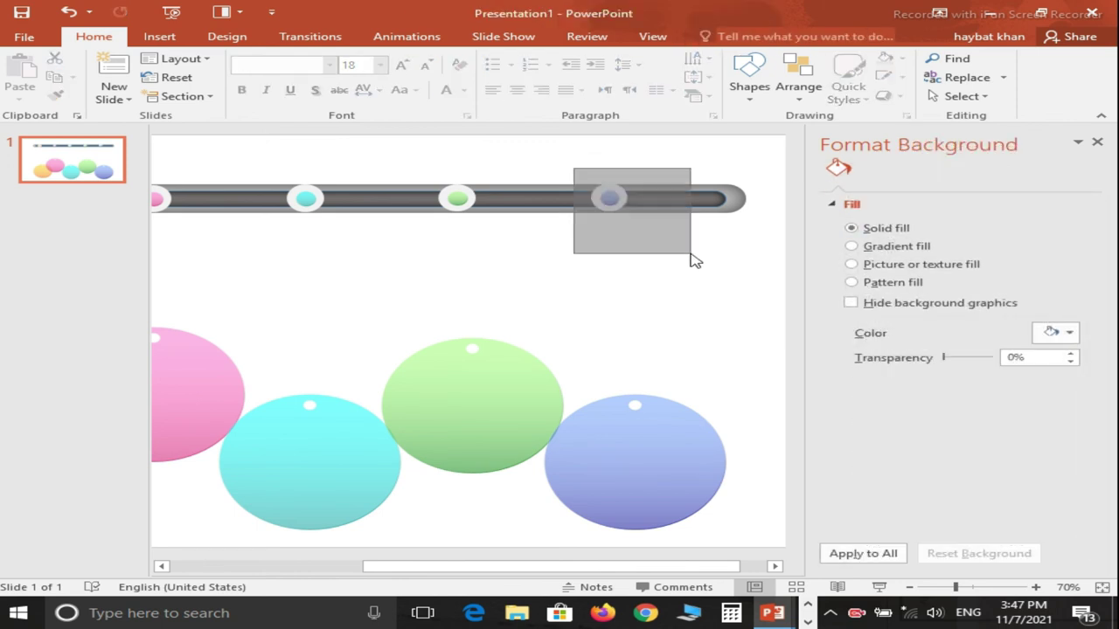
{"action": "key", "text": "ctrl+f"}
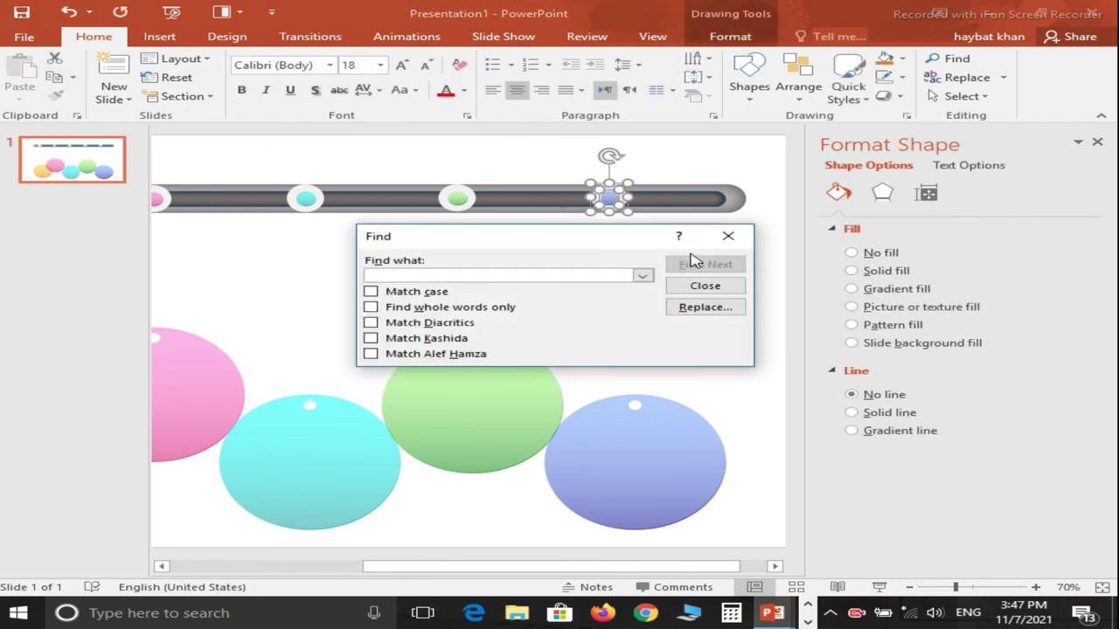
{"action": "left_click", "coordinate": [731, 237]}
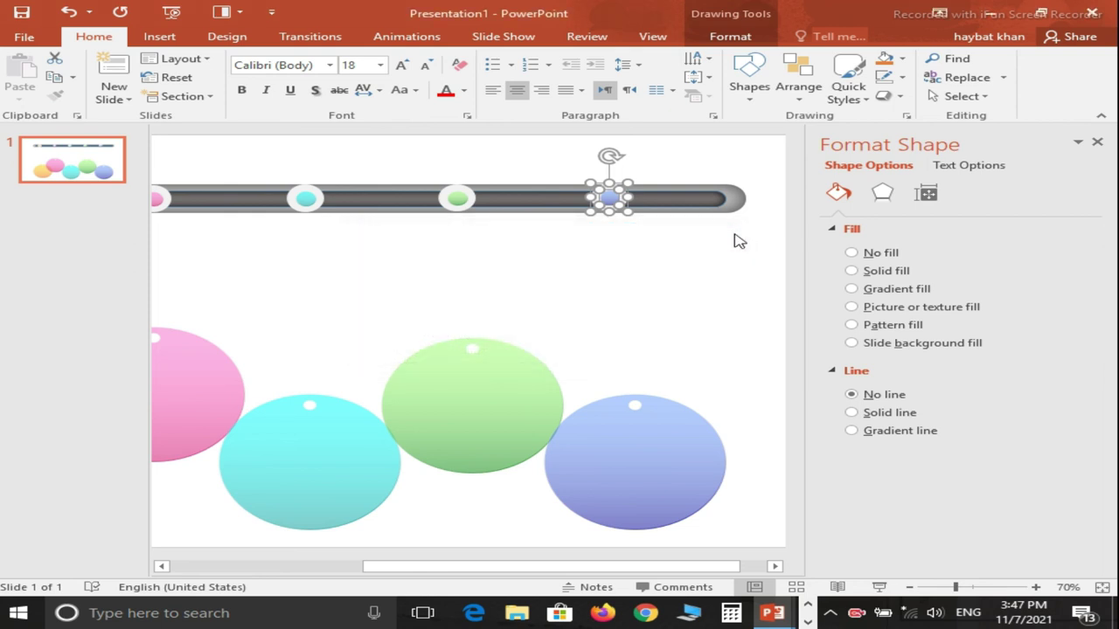